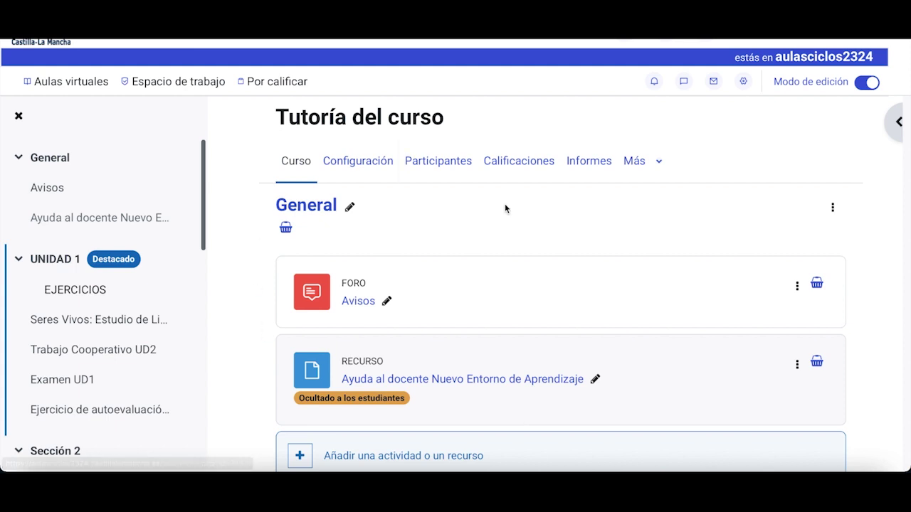
Open the course's question bank and switch it to the list of question categories
left_click(656, 166)
left_click(656, 202)
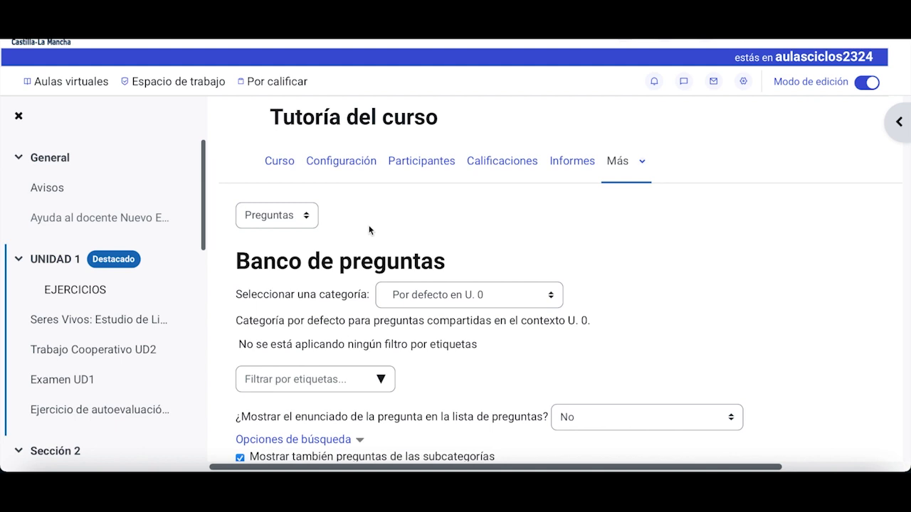
left_click(309, 218)
left_click(295, 229)
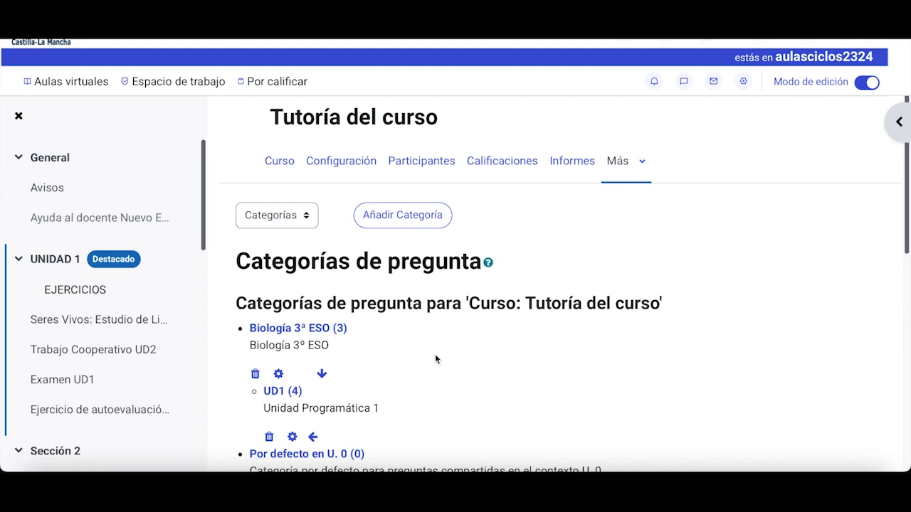
Look through the course's question categories and open the UD1 category under Biología 3ª ESO
scroll(435, 357, "down", 1)
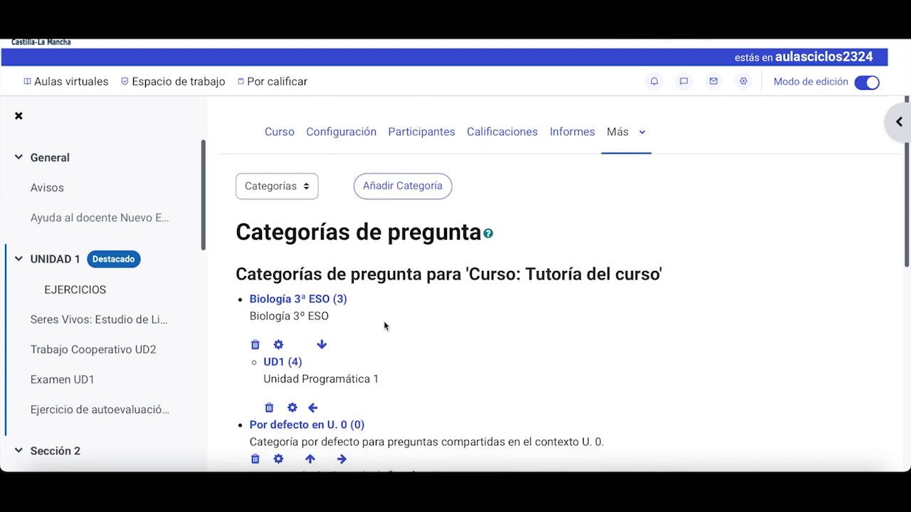
scroll(383, 324, "down", 1)
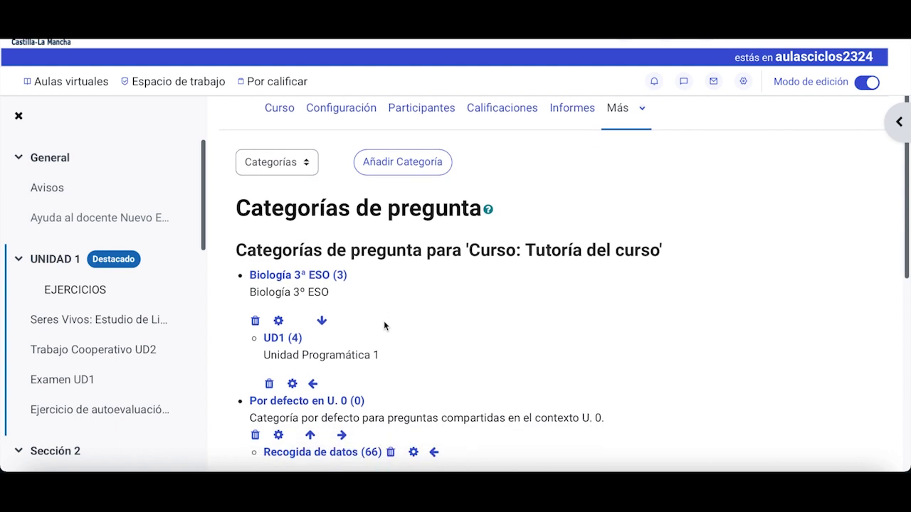
scroll(383, 324, "up", 2)
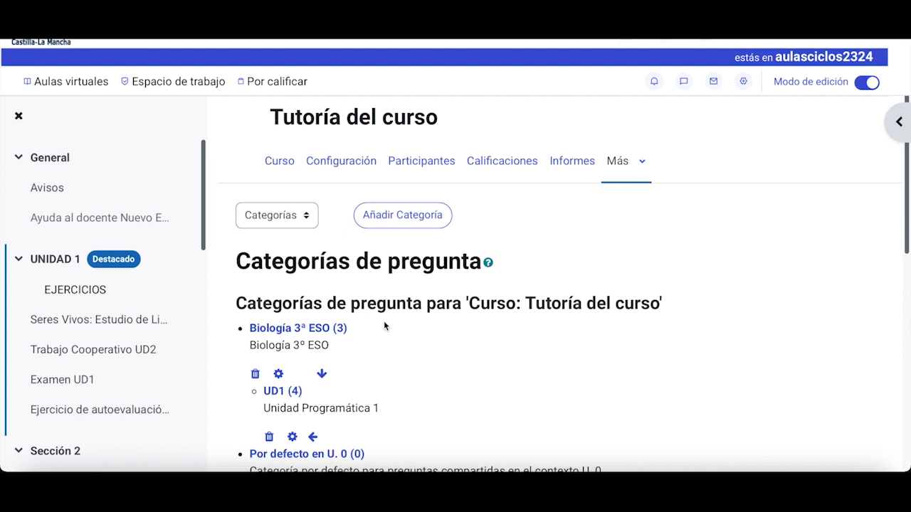
scroll(387, 358, "down", 1)
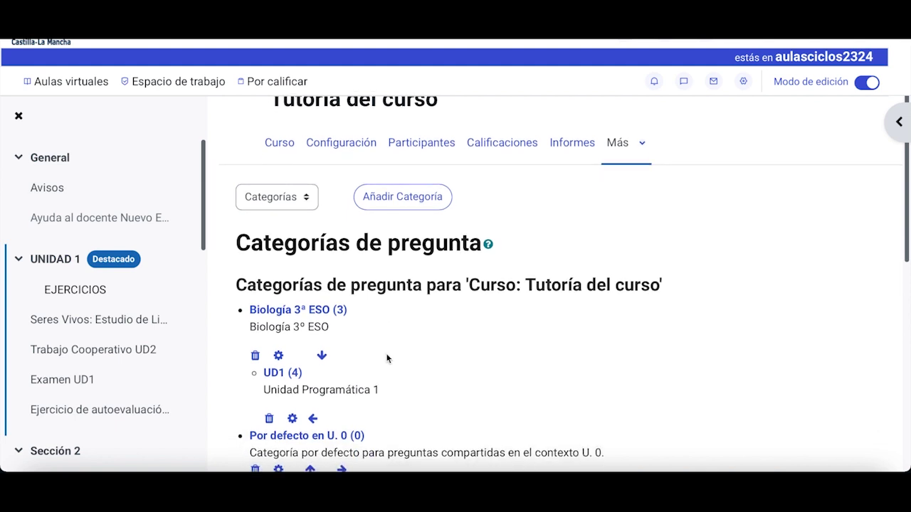
scroll(388, 358, "up", 1)
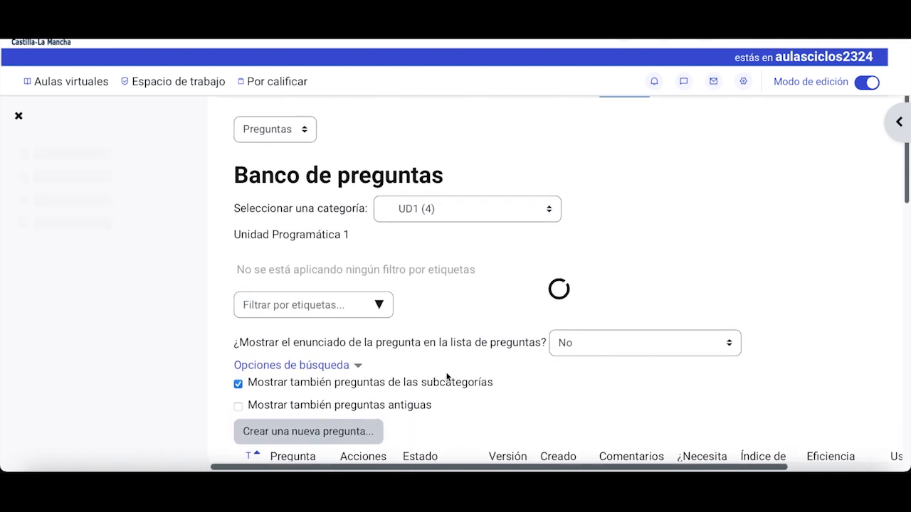
Create a new question in the UD1 category with the type Arrastrar y soltar sobre una imagen
left_click(365, 436)
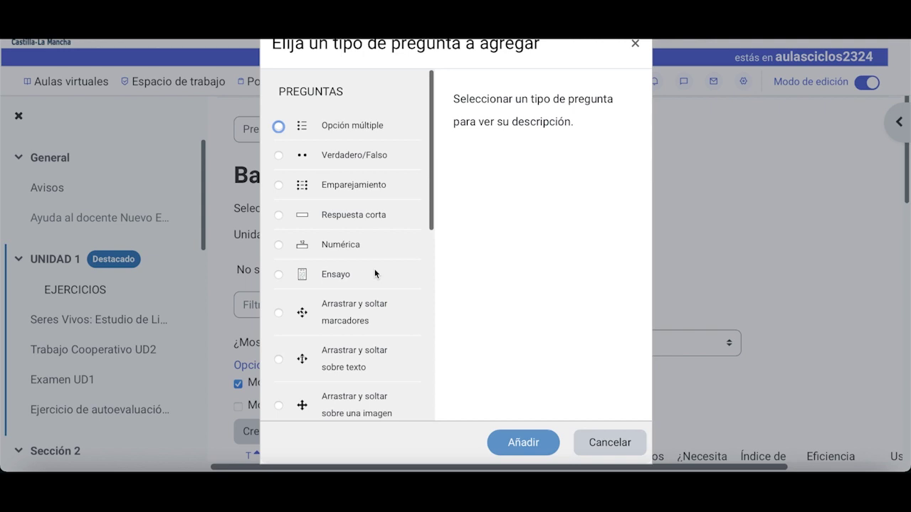
scroll(375, 274, "down", 1)
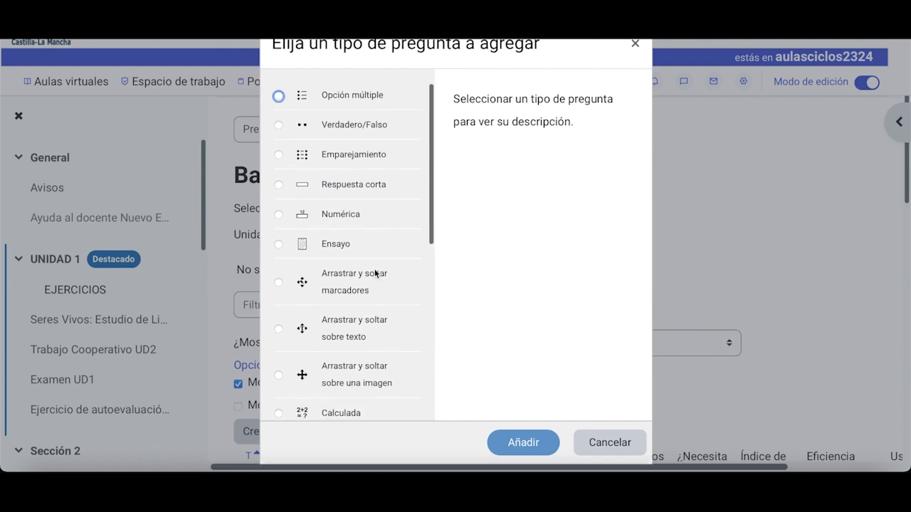
scroll(375, 274, "down", 9)
scroll(375, 274, "up", 10)
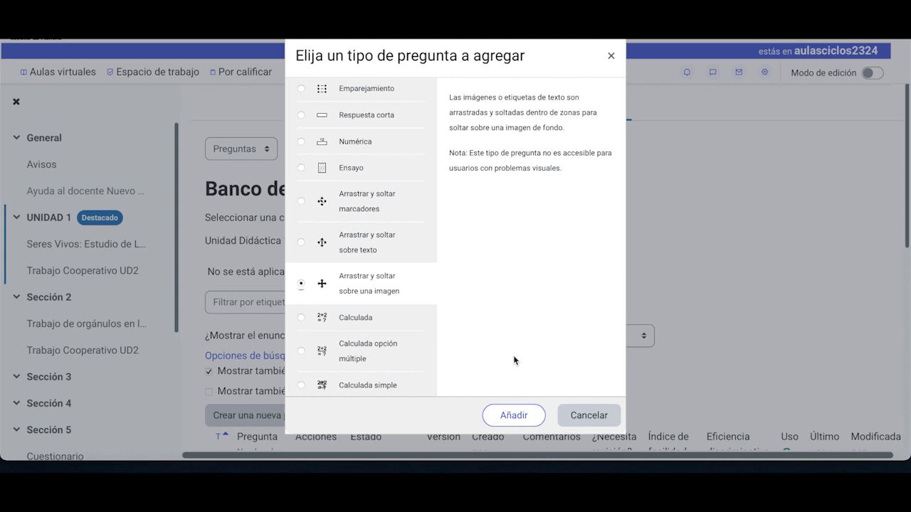
left_click(520, 419)
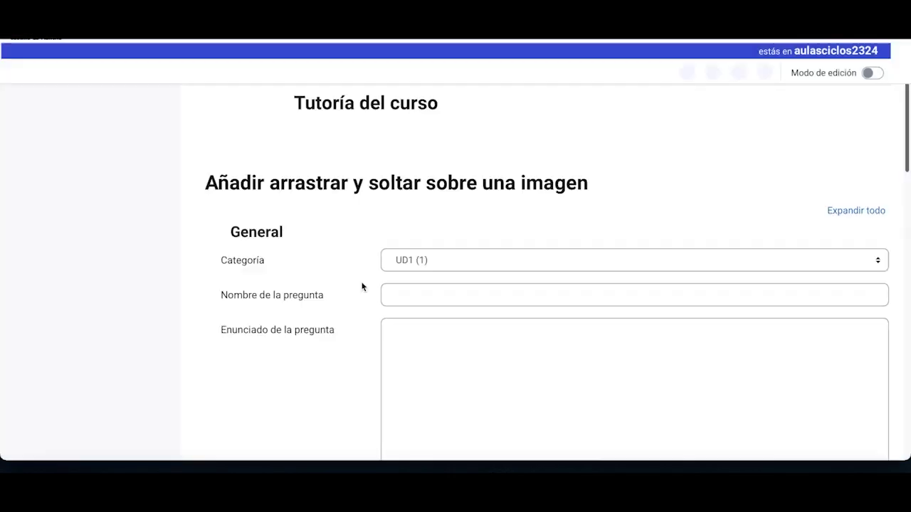
Name the question "¿Conoces los orgánulos celulares?"
left_click(424, 298)
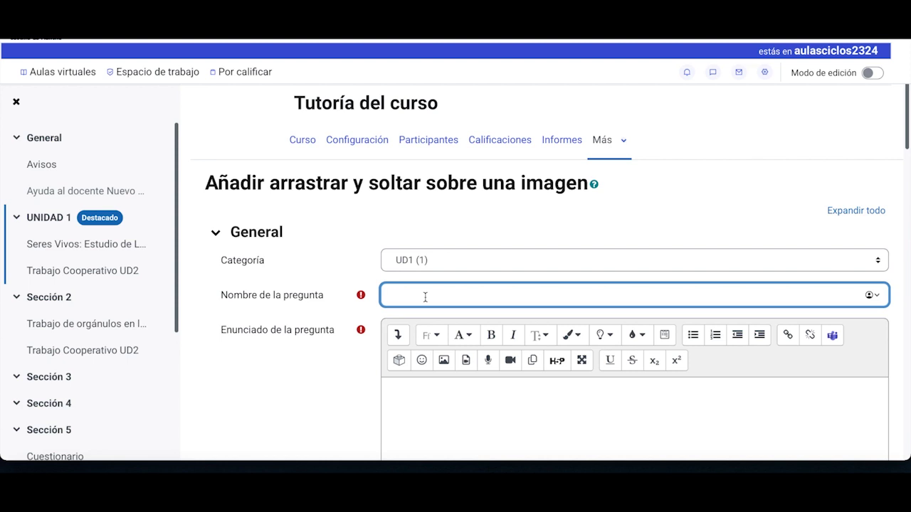
type("¿Conoces los orgánulos celulares?")
scroll(467, 297, "down", 2)
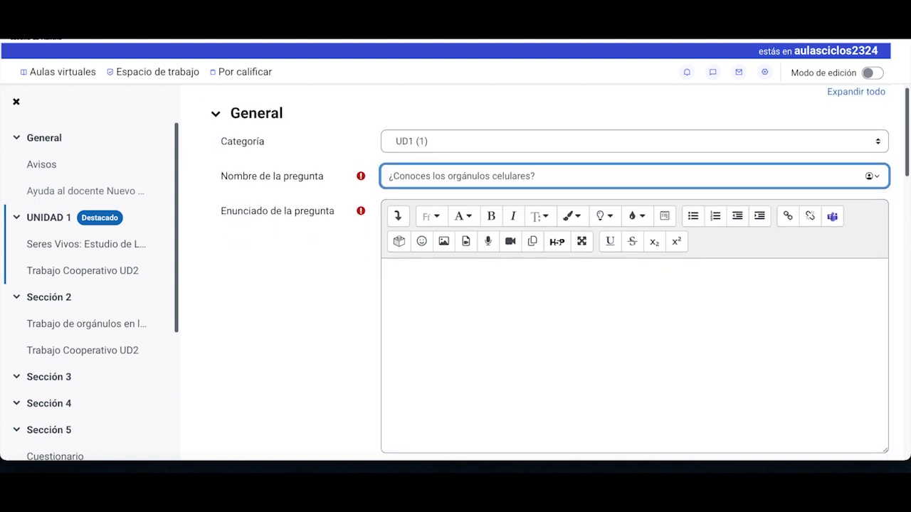
Enter the question text "Coloca cada nombre en el lugar correspondiente de su orgánulo celular."
left_click(467, 298)
type("Colo")
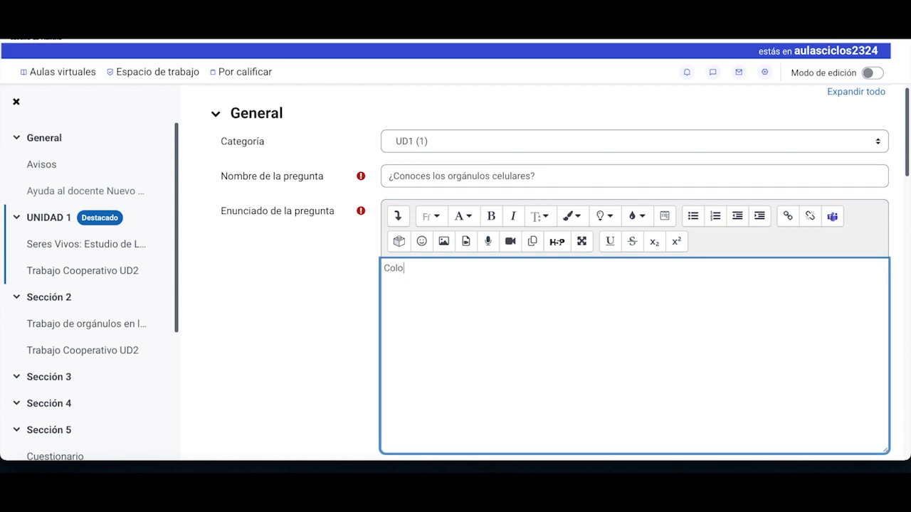
type("ca cada nombre en el luga")
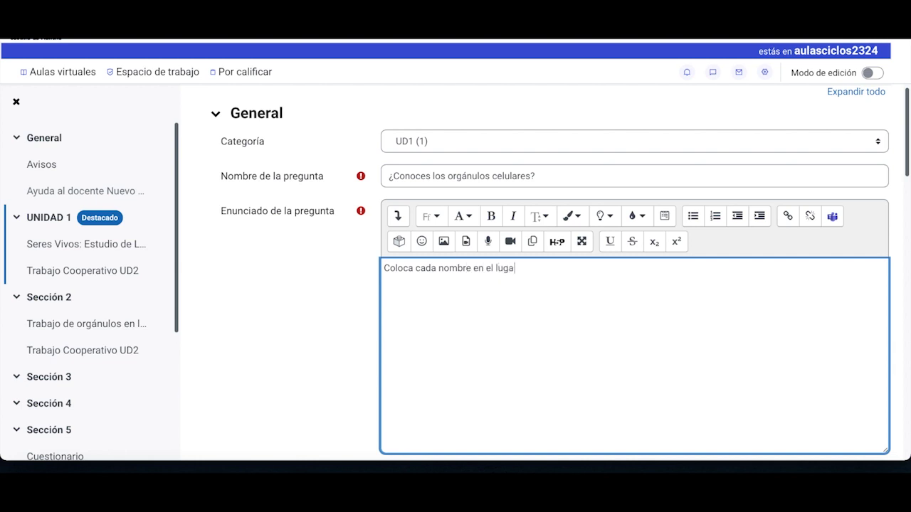
type("r correspondiente de su o")
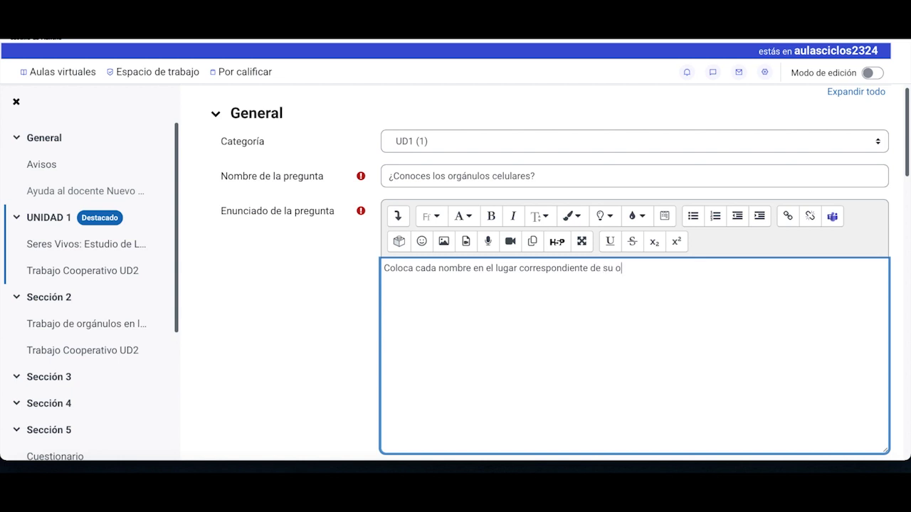
type("rgánulo celular.")
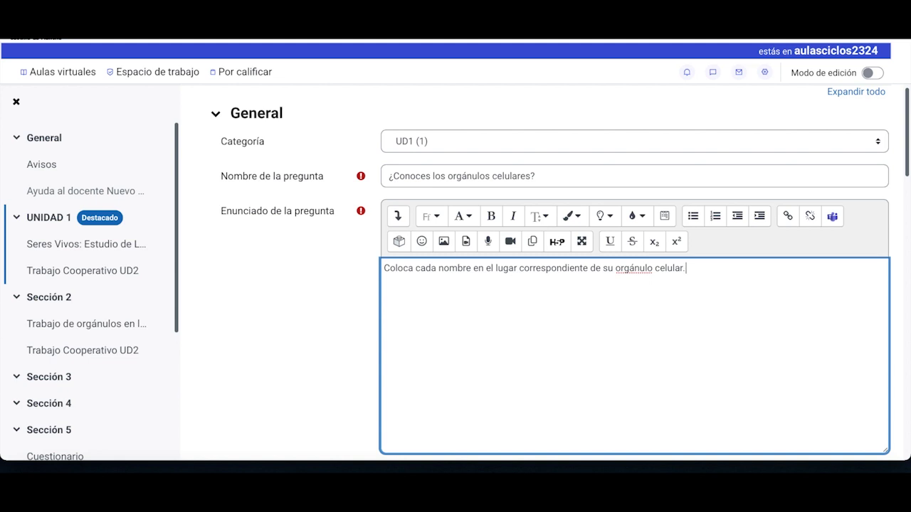
Keep the question status at Listo and leave the general feedback blank
scroll(633, 285, "down", 2)
scroll(419, 199, "down", 3)
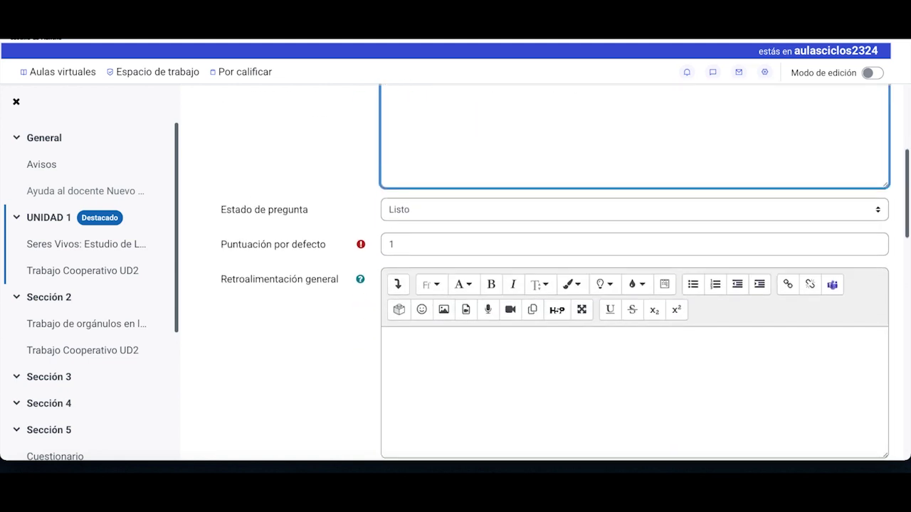
left_click(413, 213)
left_click(347, 190)
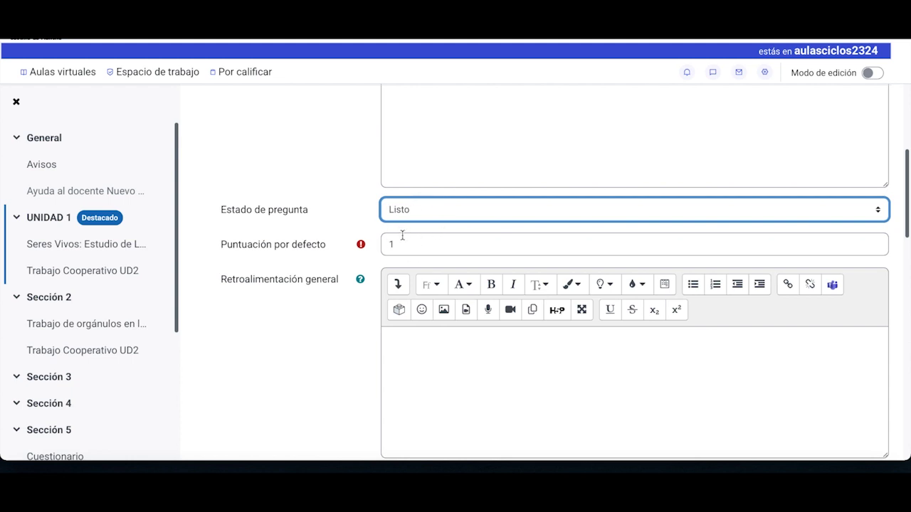
scroll(332, 316, "down", 3)
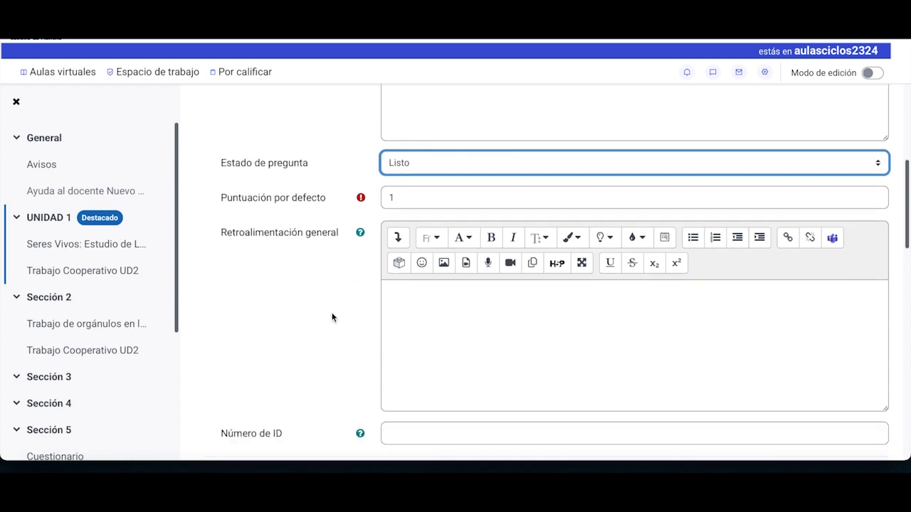
left_click(427, 271)
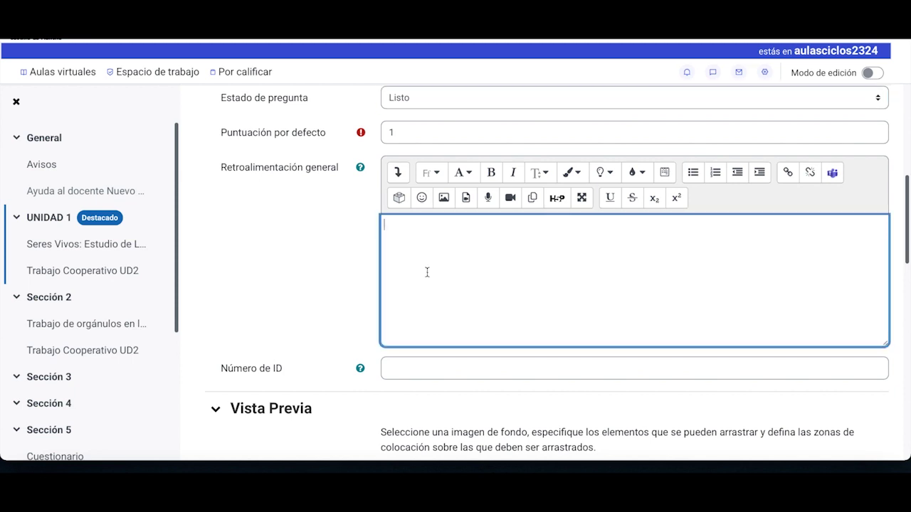
Choose Célula.jpg from the Cuestionarios folder on the computer as the file for the question's background image
scroll(334, 272, "down", 2)
scroll(333, 272, "down", 5)
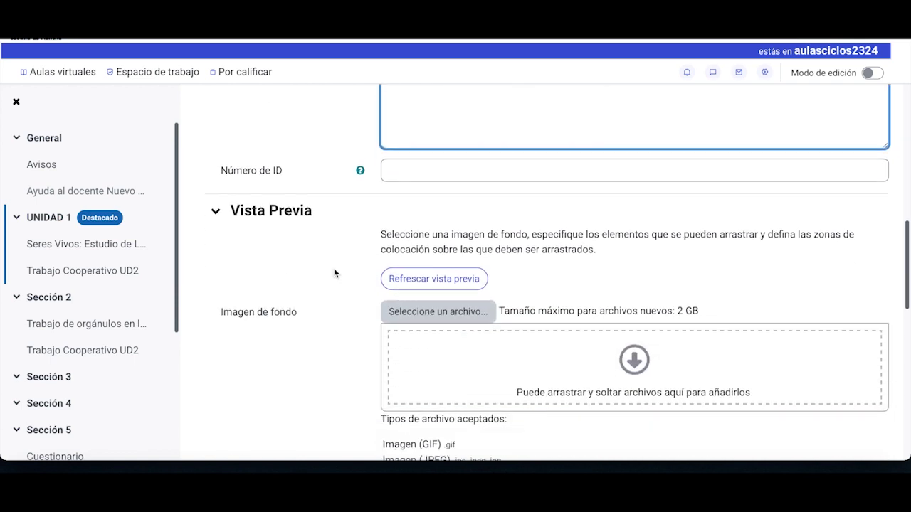
scroll(333, 272, "up", 2)
scroll(333, 273, "down", 1)
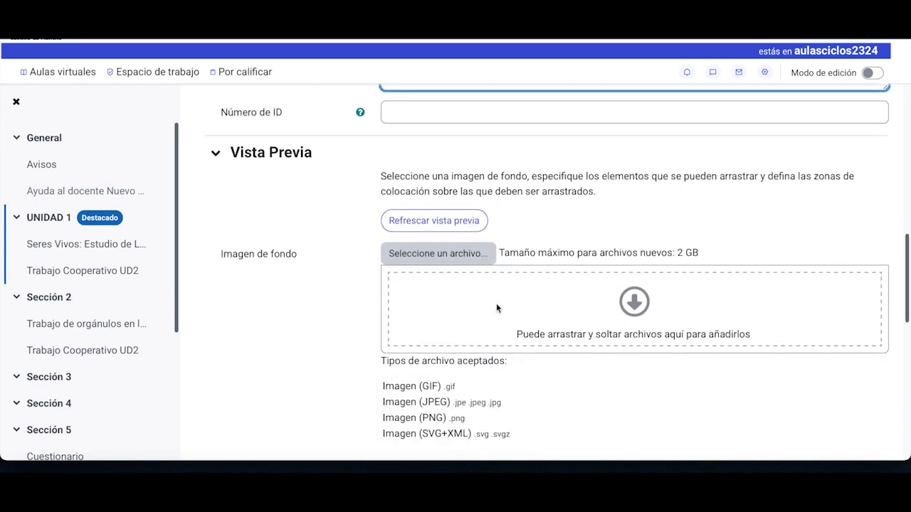
left_click(458, 258)
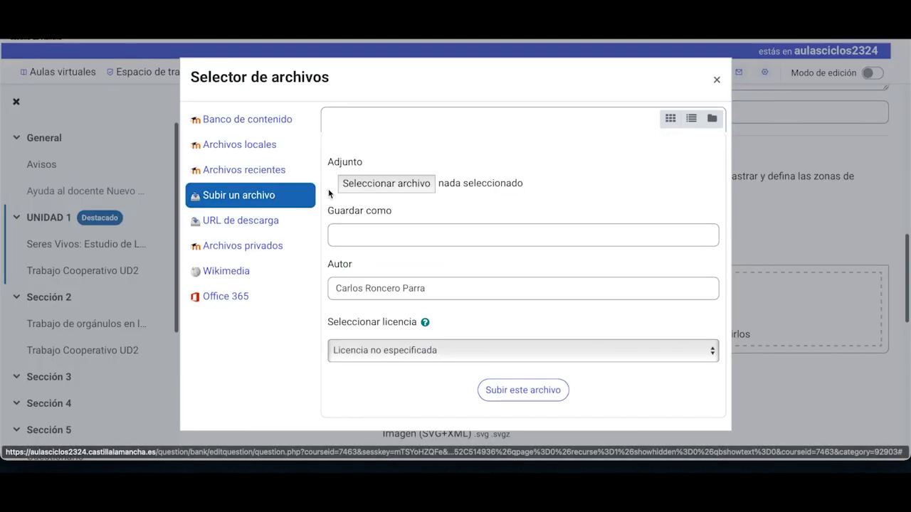
left_click(367, 185)
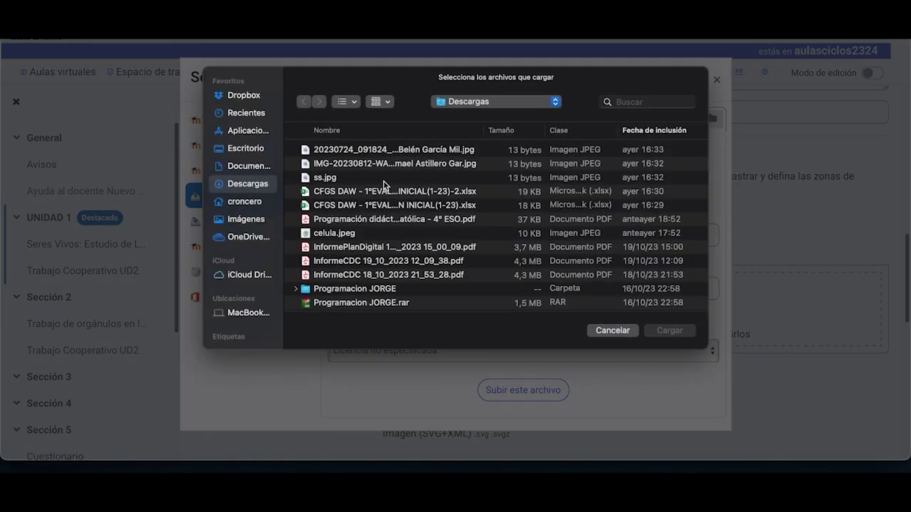
left_click(246, 169)
double_click(340, 149)
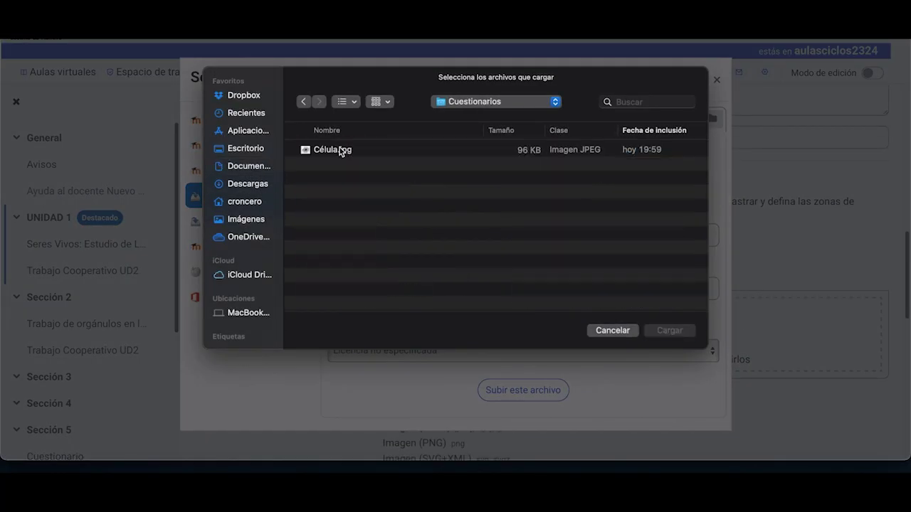
left_click(339, 149)
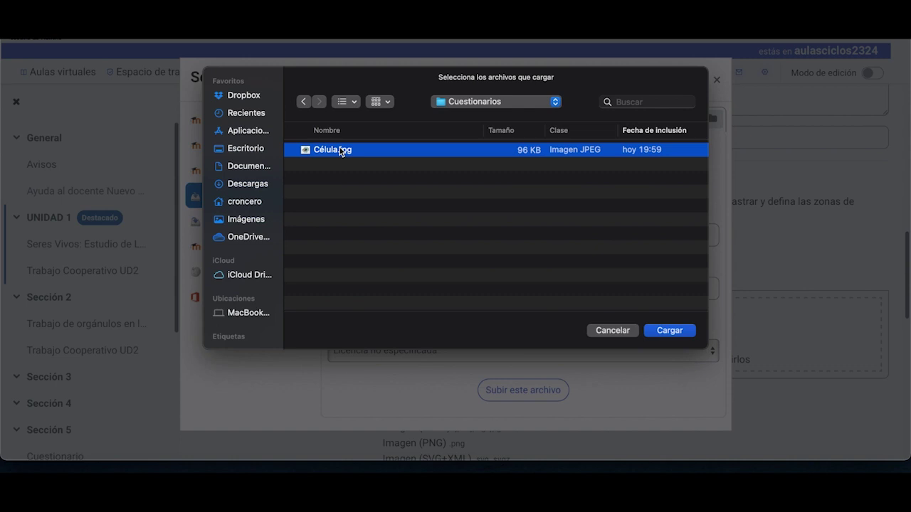
double_click(339, 150)
Set the file's save name to Célula and upload it as the background image
left_click(376, 231)
type("Célula")
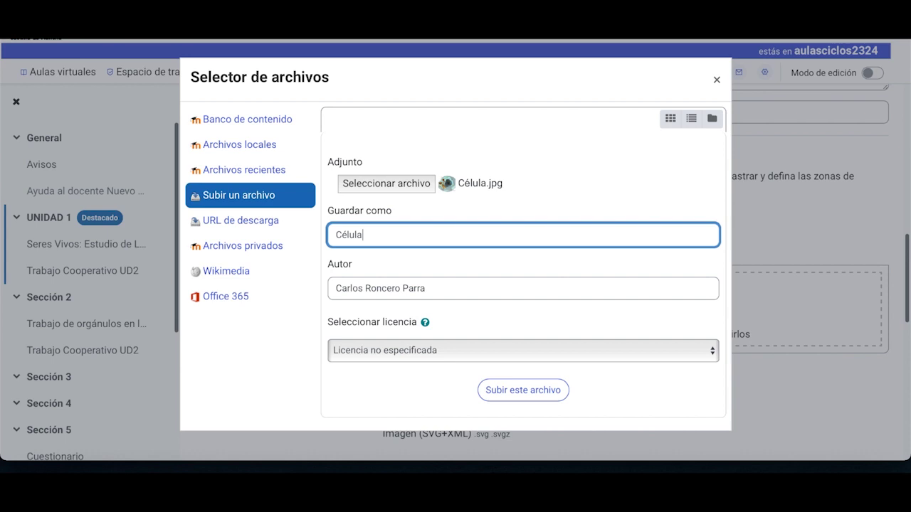
left_click(515, 391)
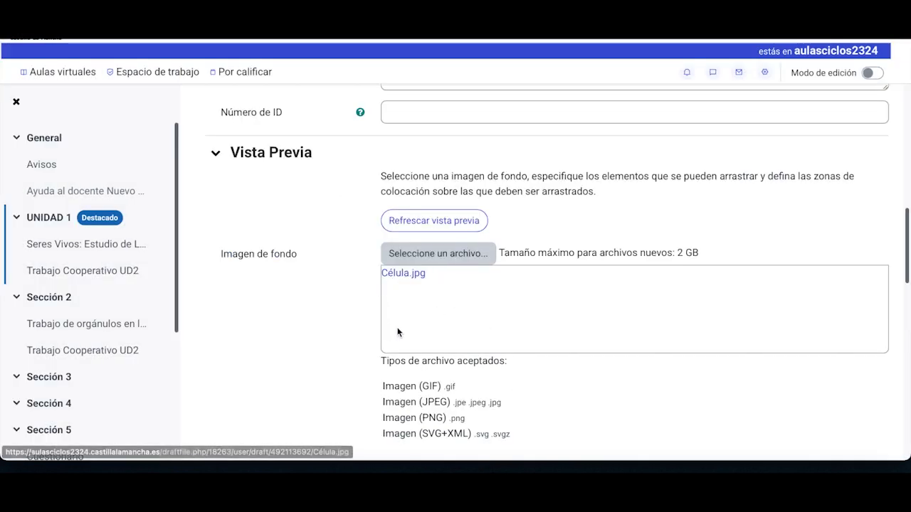
Refresh the question preview and check the cell drawing used as the background image
scroll(337, 320, "down", 1)
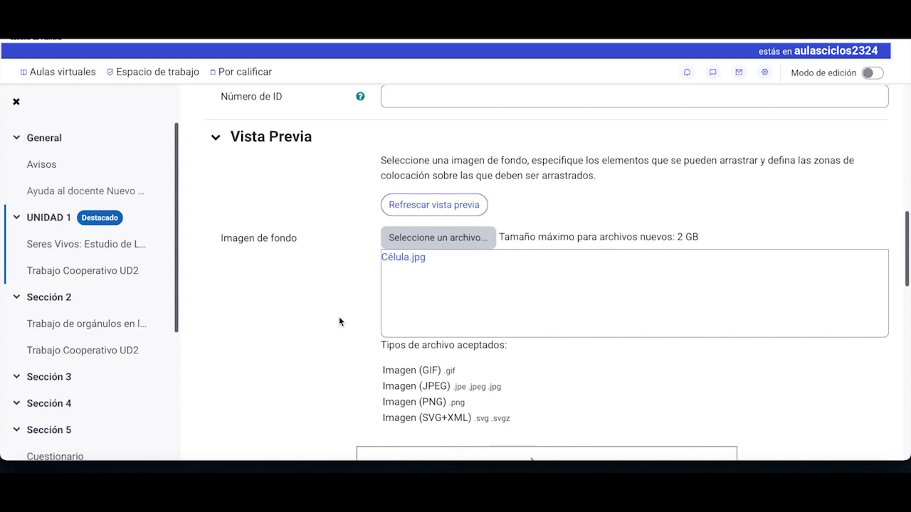
left_click(424, 205)
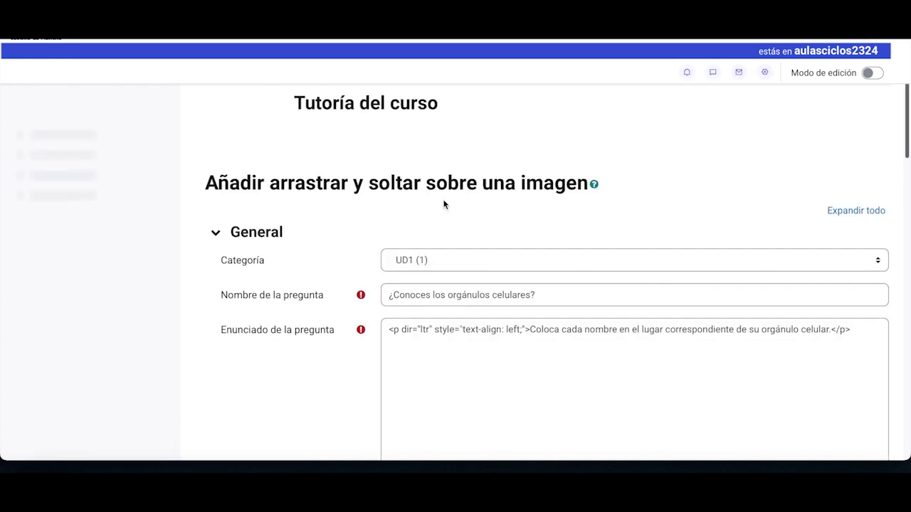
scroll(443, 204, "down", 6)
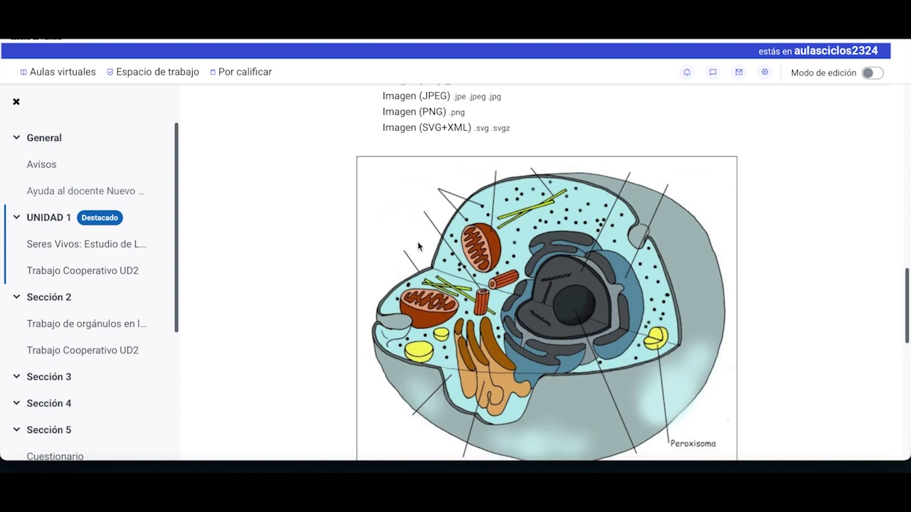
scroll(309, 275, "down", 2)
scroll(309, 275, "up", 1)
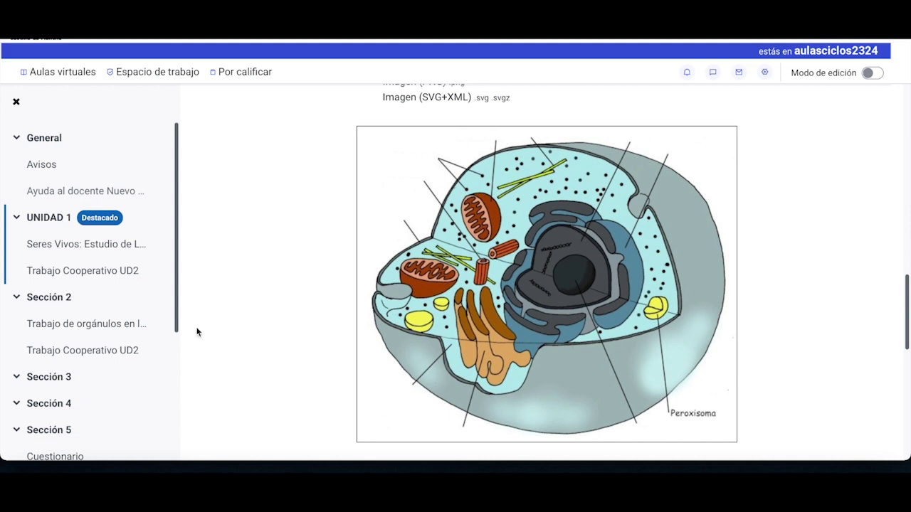
Expand the Elementos arrastrables settings below the background image preview
scroll(309, 311, "down", 3)
scroll(308, 310, "down", 2)
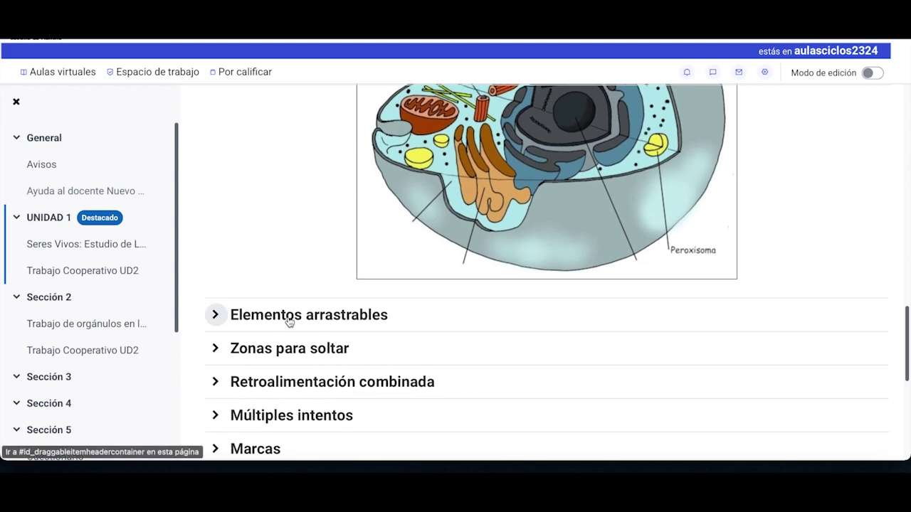
left_click(216, 317)
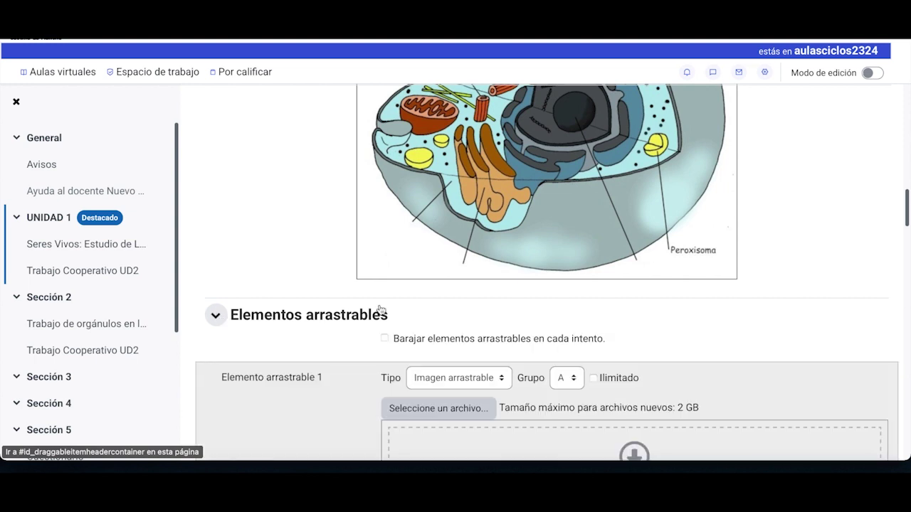
Set draggable element 1 to Texto arrastrable and enter Núcleo as its text
scroll(380, 310, "down", 5)
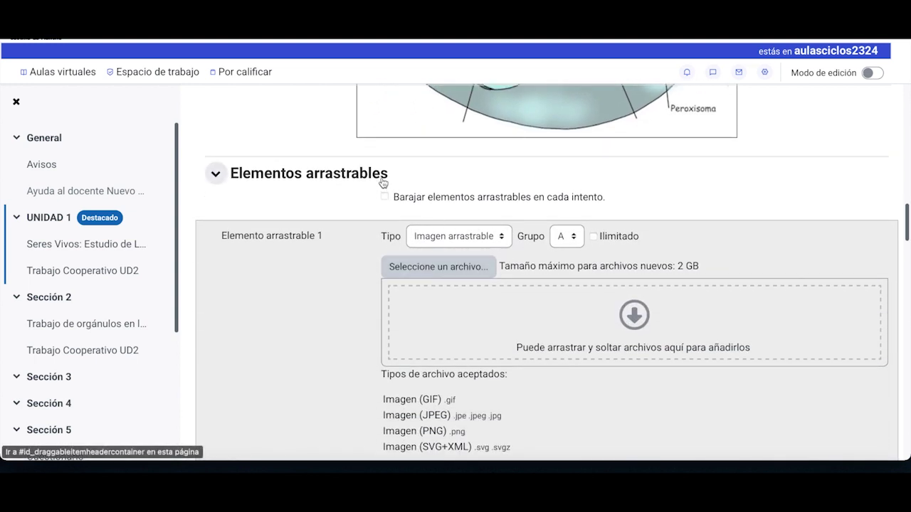
left_click(500, 238)
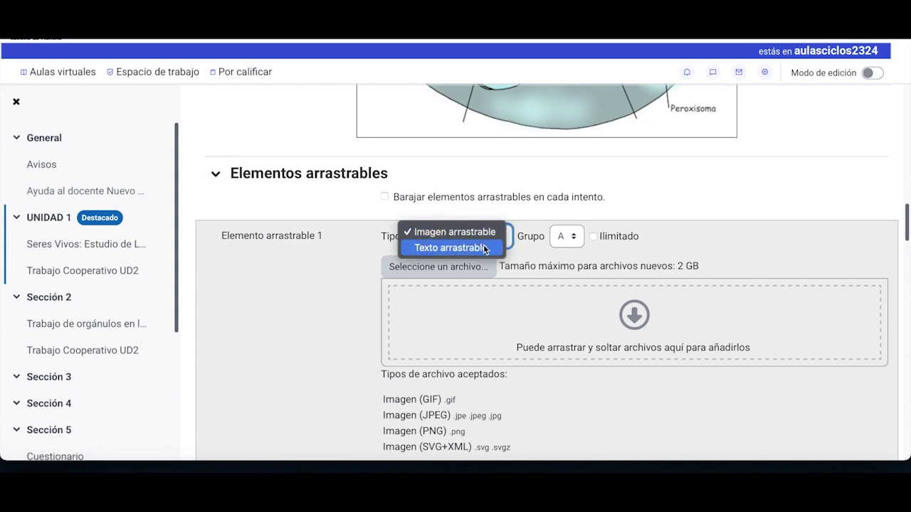
left_click(484, 248)
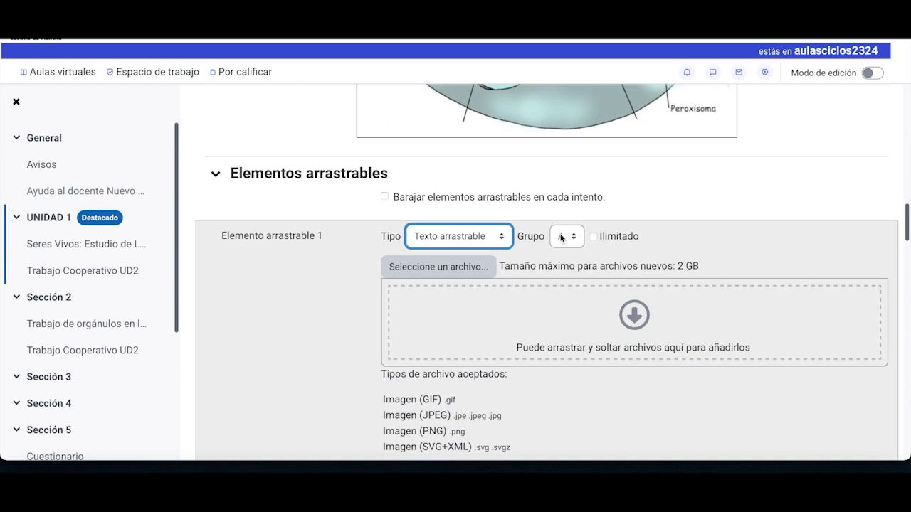
scroll(561, 238, "down", 2)
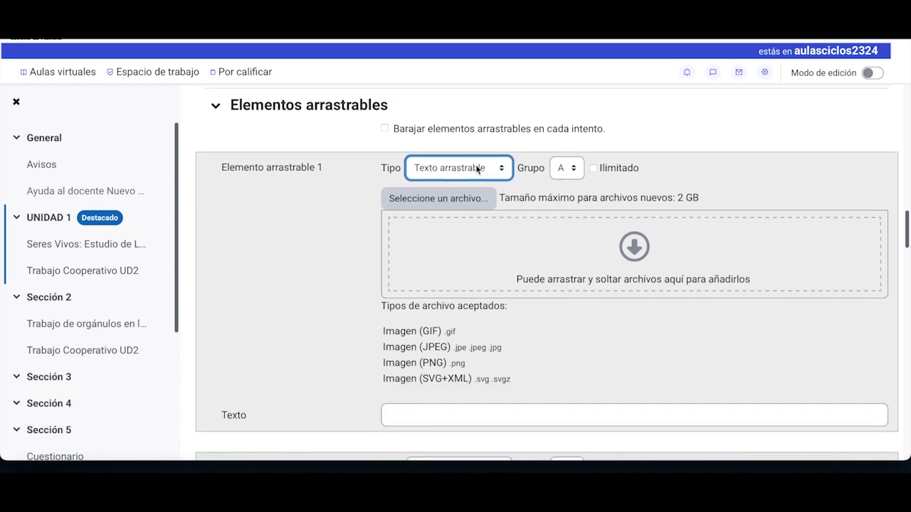
left_click(426, 419)
type("Núcleo")
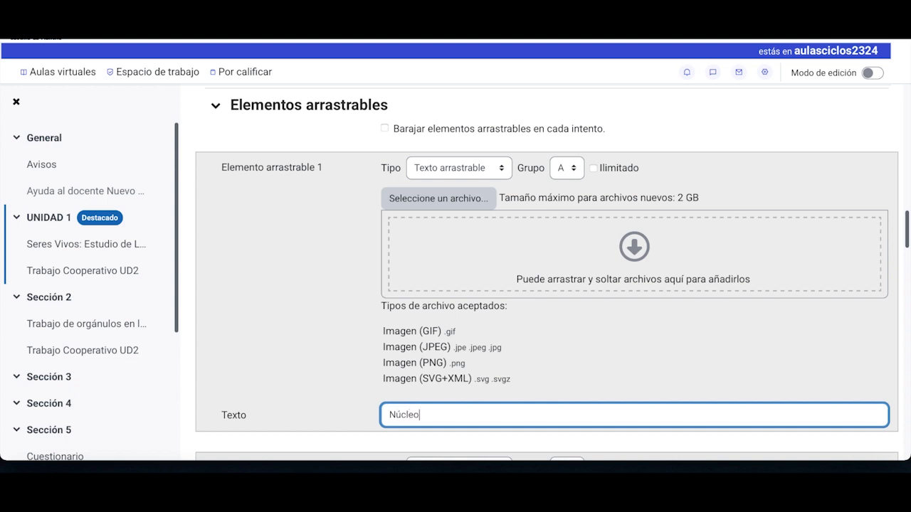
Review the type, group and text of each draggable element against the structures in the cell drawing
scroll(339, 369, "up", 6)
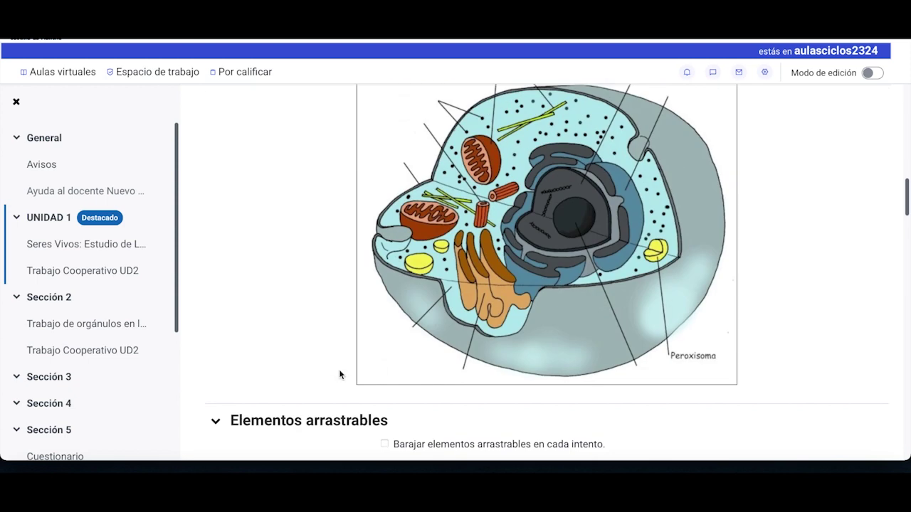
scroll(339, 374, "down", 10)
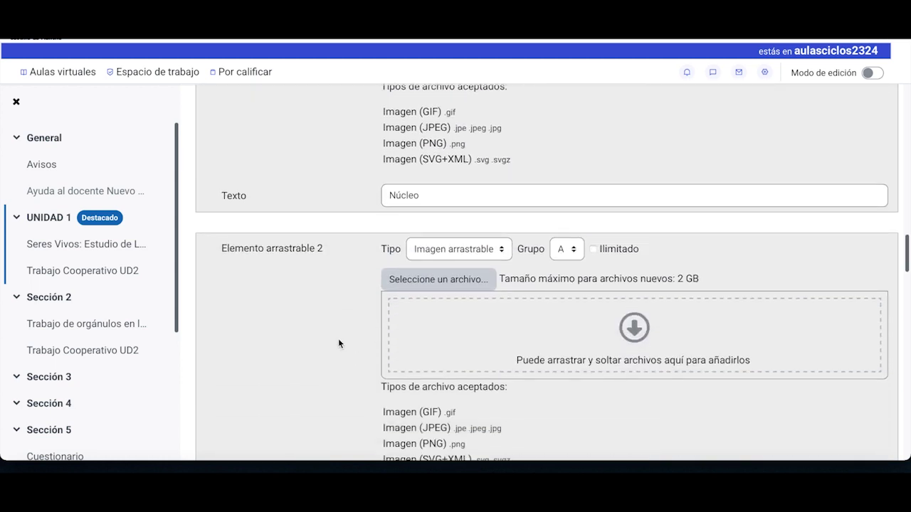
scroll(338, 338, "down", 1)
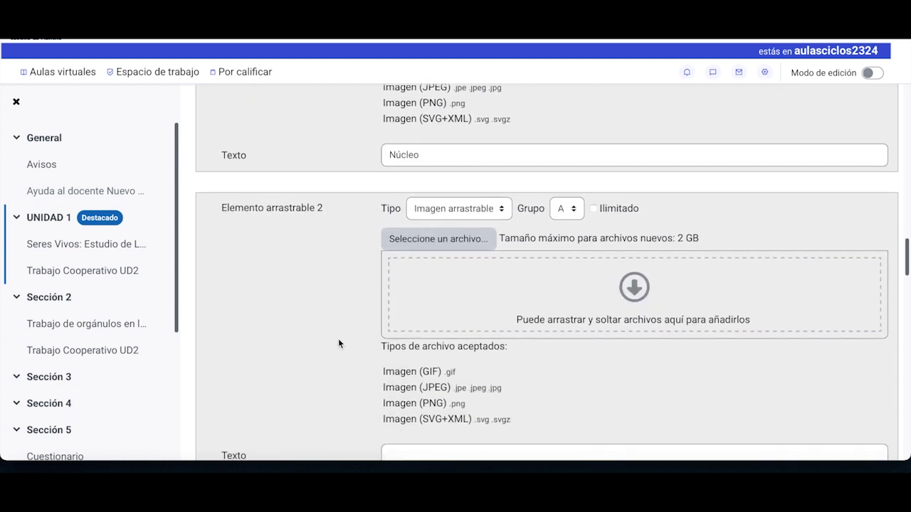
scroll(338, 344, "down", 1)
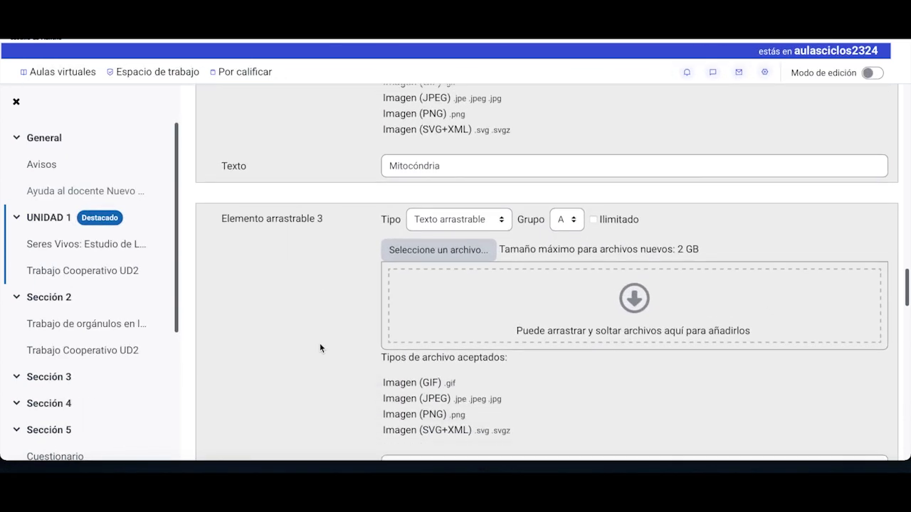
scroll(320, 343, "down", 8)
scroll(319, 343, "down", 10)
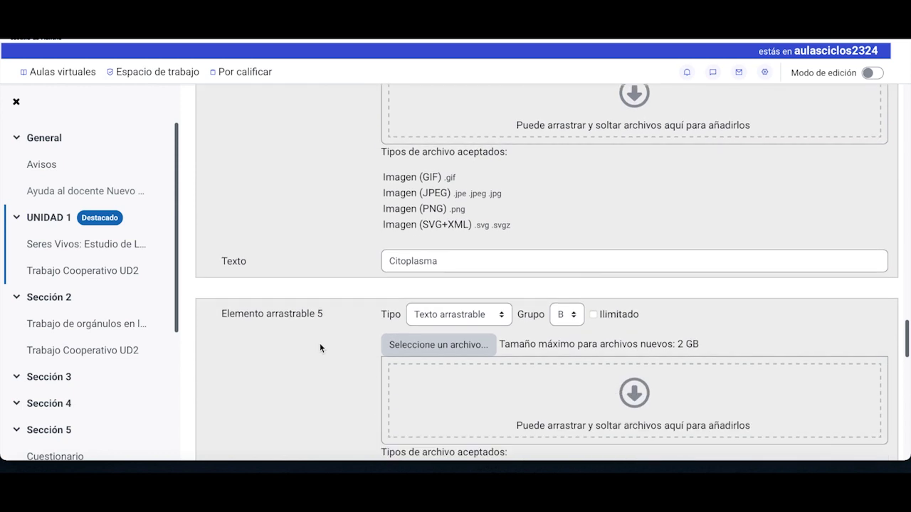
scroll(319, 343, "up", 3)
scroll(319, 343, "up", 5)
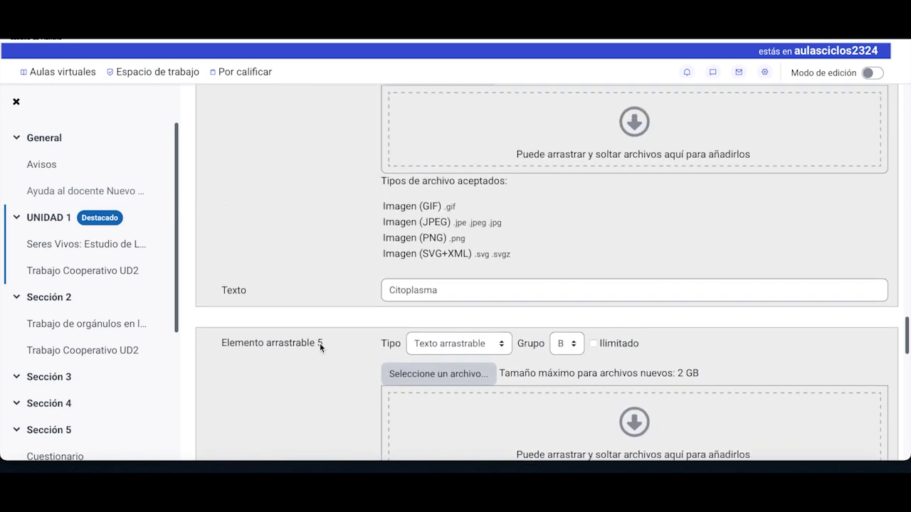
scroll(319, 342, "down", 1)
scroll(321, 347, "down", 4)
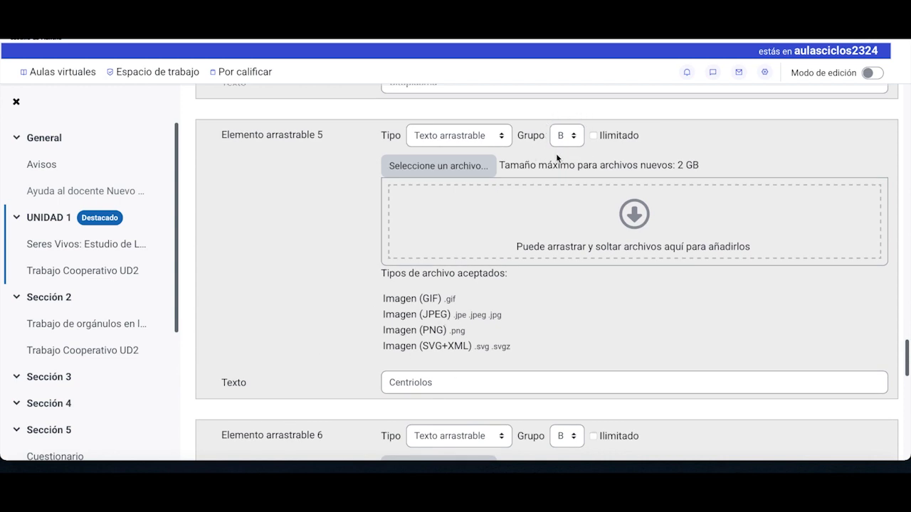
scroll(553, 136, "down", 1)
scroll(452, 353, "down", 5)
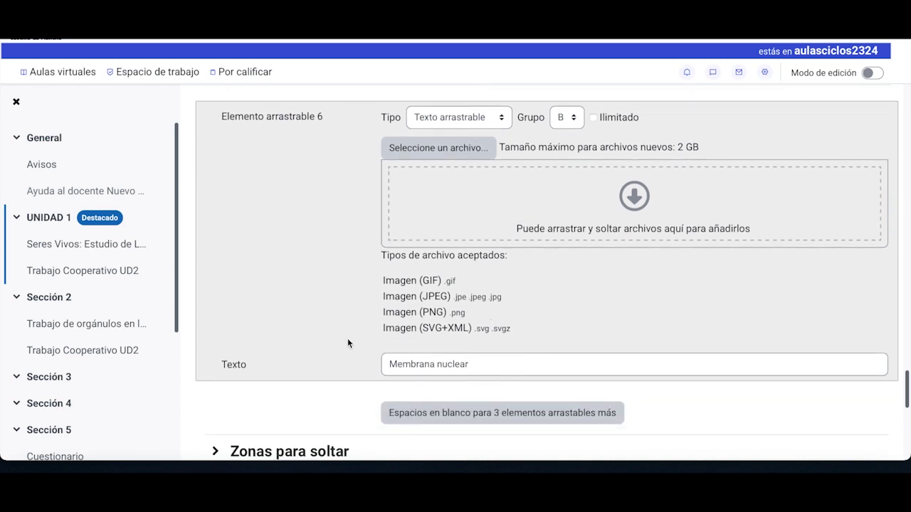
scroll(348, 343, "down", 3)
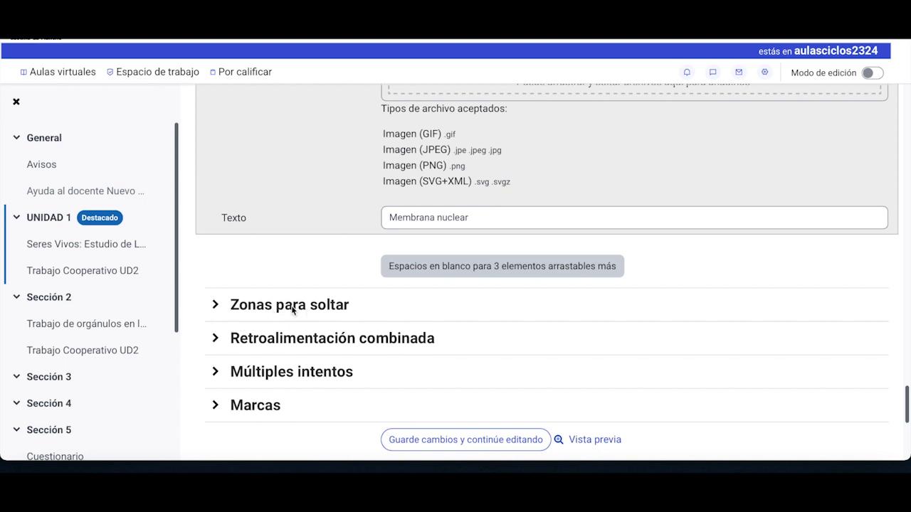
Expand the Zonas para soltar settings and reposition the Mitocóndria label to about 173, 6 and the Centriolos label to about 27, 72 on the background image
left_click(214, 305)
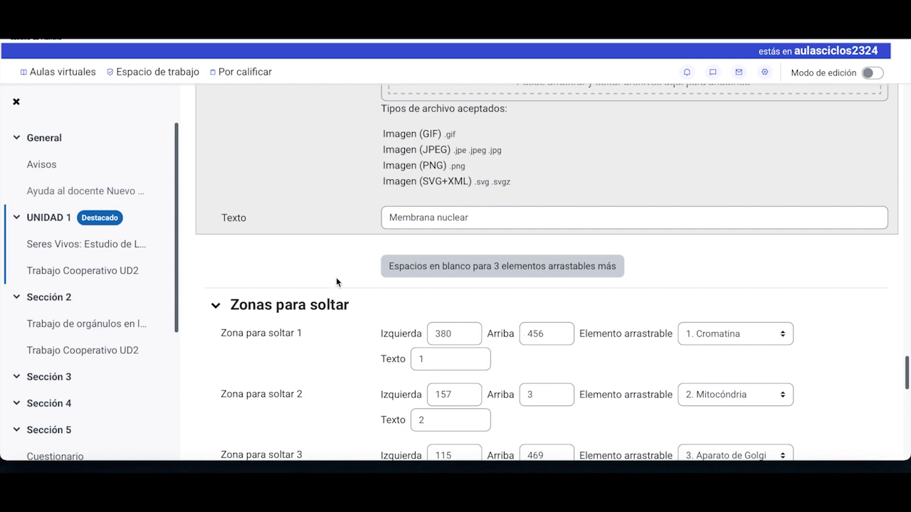
scroll(336, 282, "up", 1)
scroll(336, 282, "up", 10)
scroll(336, 282, "down", 1)
scroll(336, 282, "up", 15)
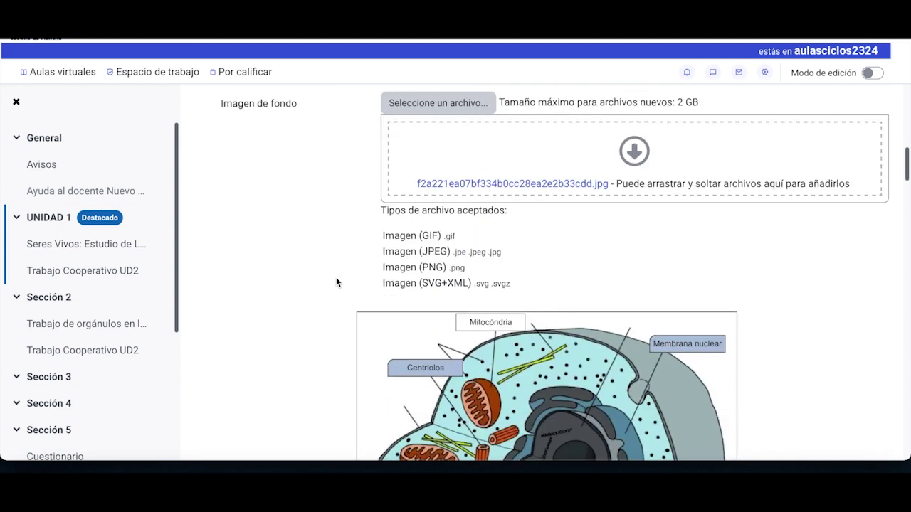
scroll(336, 277, "up", 3)
left_click(430, 170)
scroll(324, 301, "down", 3)
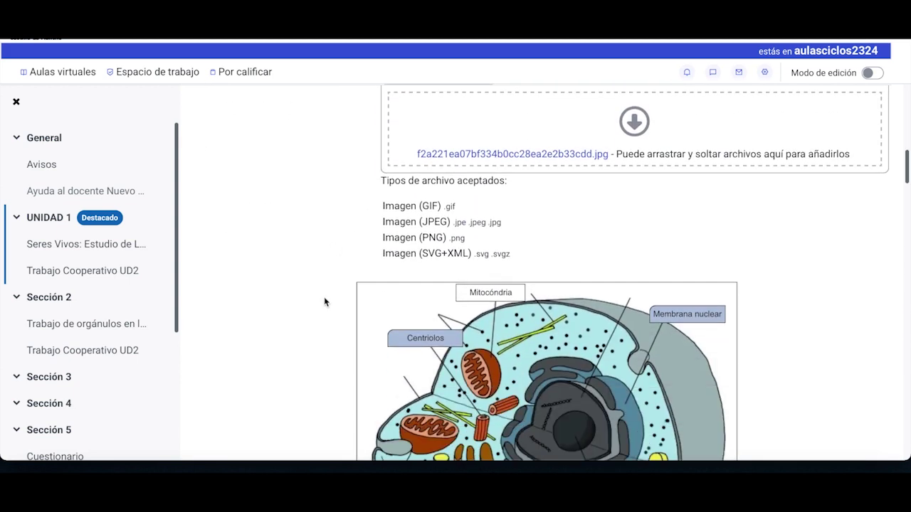
scroll(324, 301, "down", 3)
left_click_drag(492, 115, 543, 190)
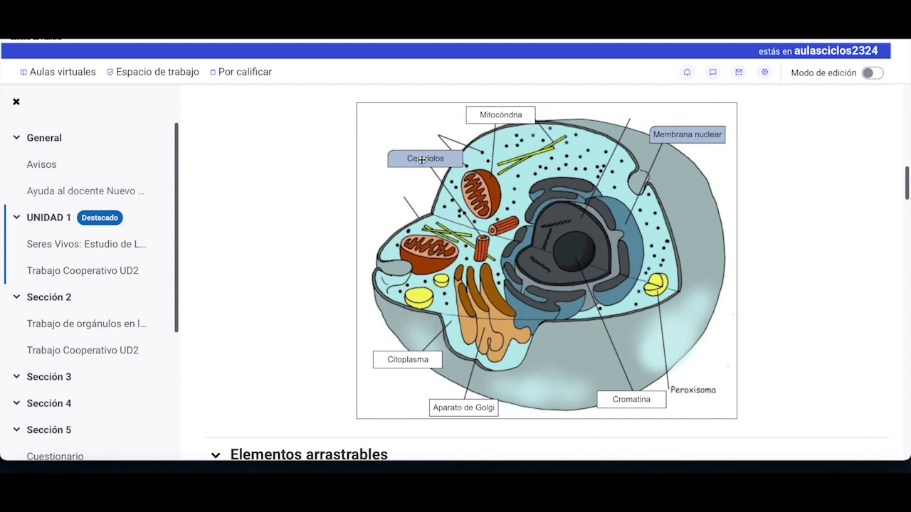
left_click_drag(422, 160, 417, 155)
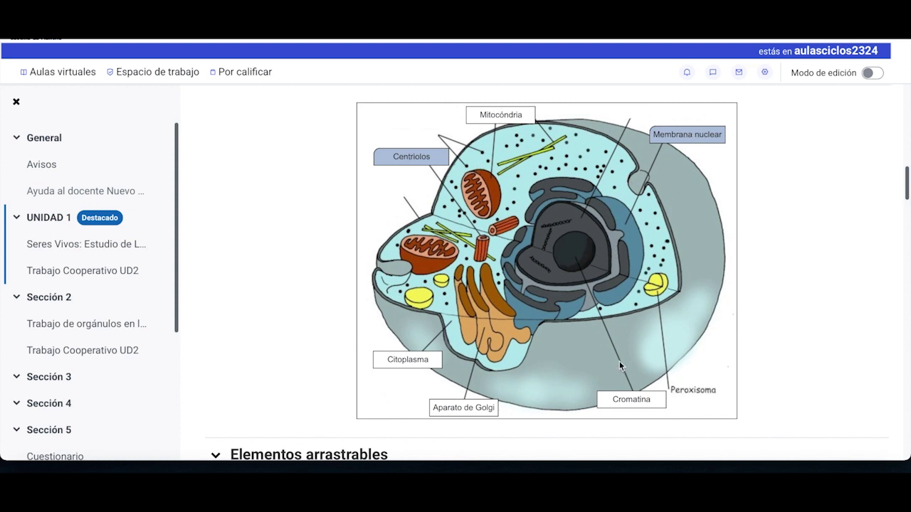
Check the Izquierda and Arriba coordinates and the assigned draggable element of each of the six drop zones
scroll(313, 334, "down", 15)
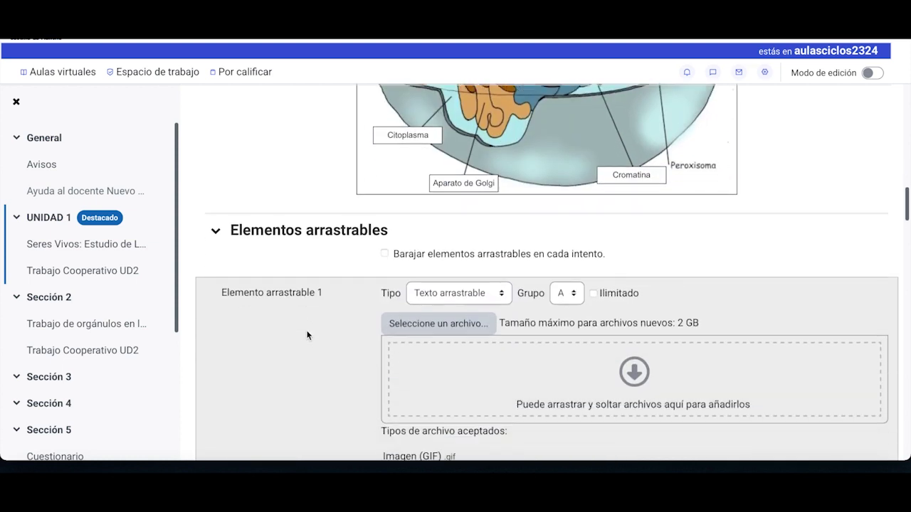
scroll(308, 334, "down", 15)
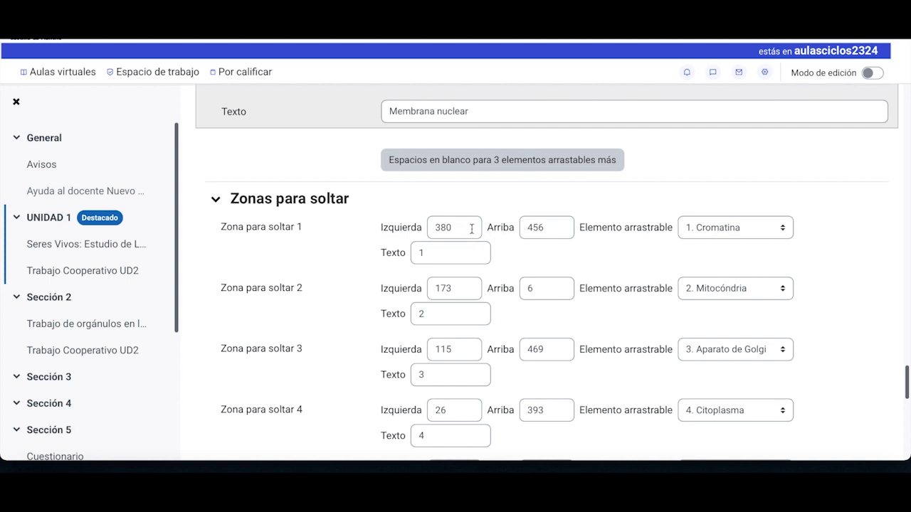
scroll(587, 231, "down", 2)
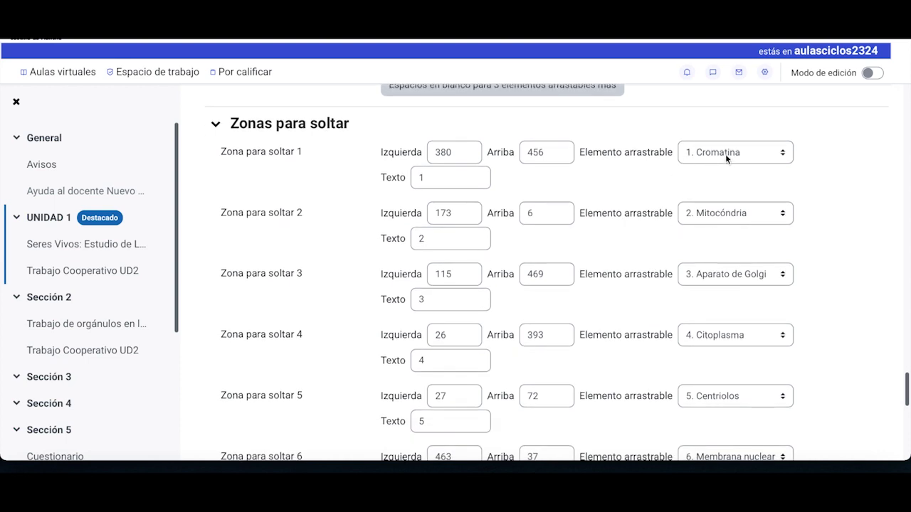
scroll(450, 283, "down", 3)
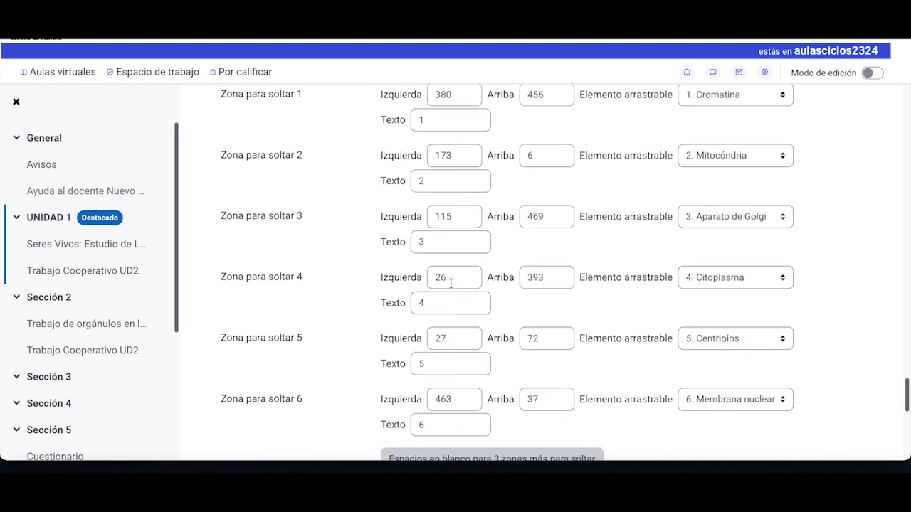
scroll(451, 283, "up", 1)
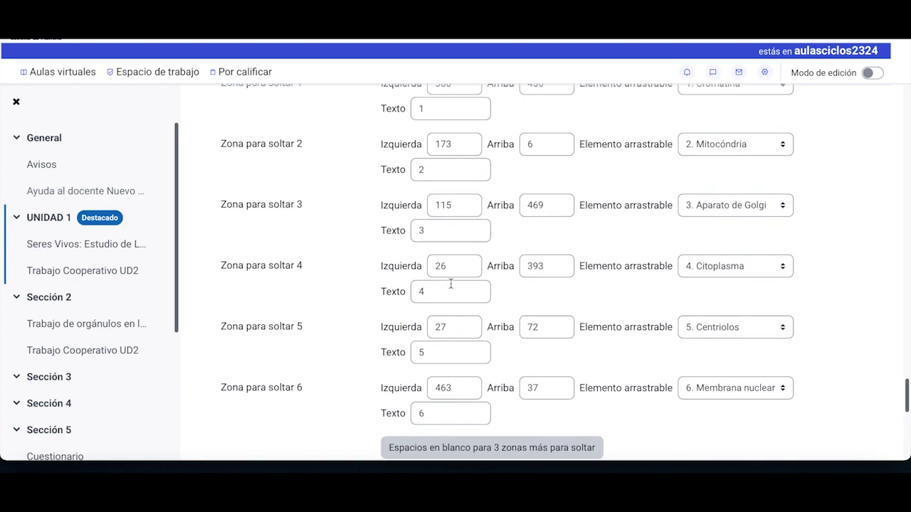
scroll(451, 283, "up", 1)
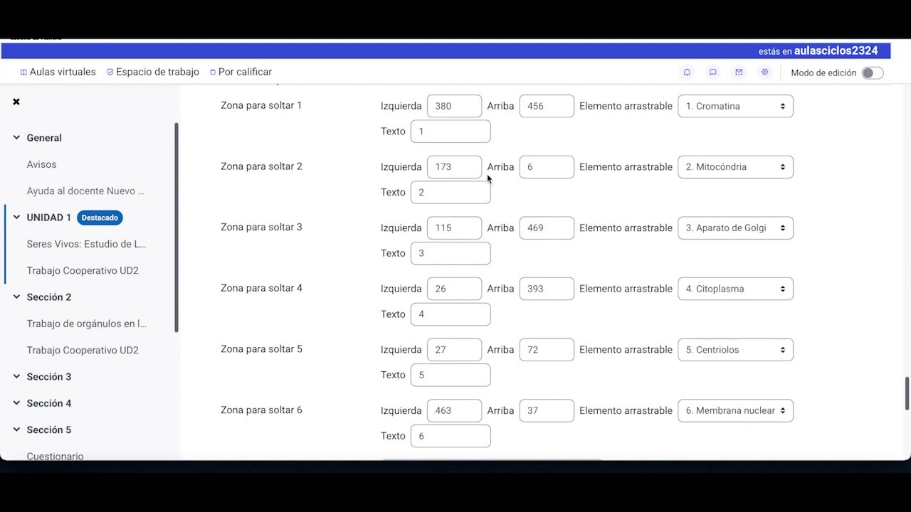
Save the question's changes and return to the question bank
scroll(487, 173, "down", 4)
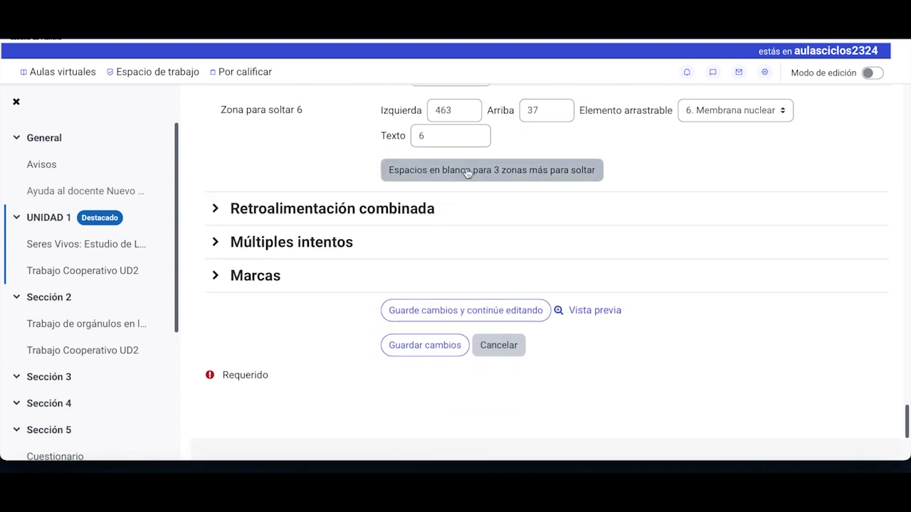
scroll(465, 175, "down", 1)
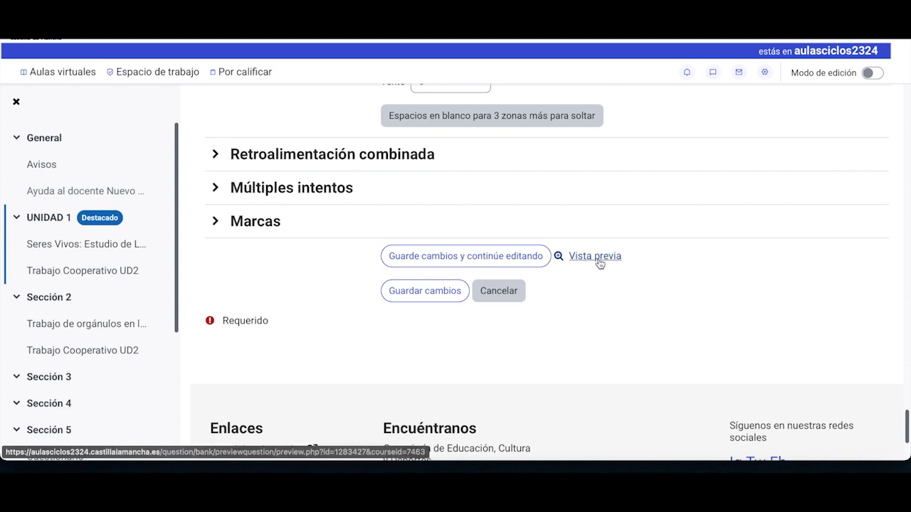
left_click(450, 293)
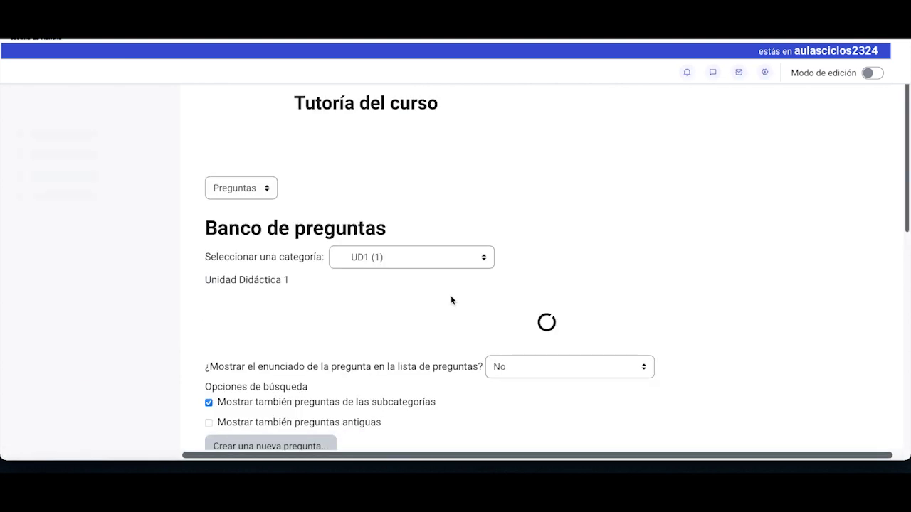
Open the Orgánulos celulares question in the UD1 category for editing
scroll(562, 271, "down", 3)
scroll(562, 271, "up", 3)
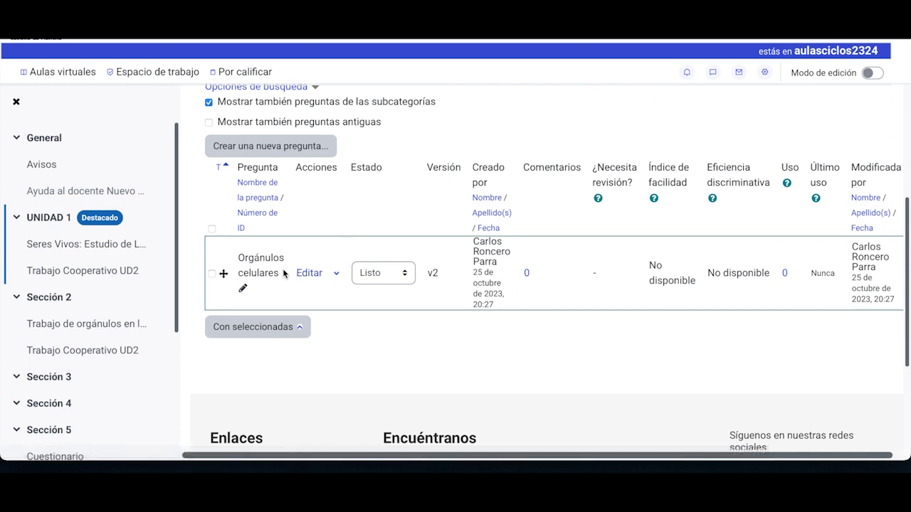
left_click(306, 273)
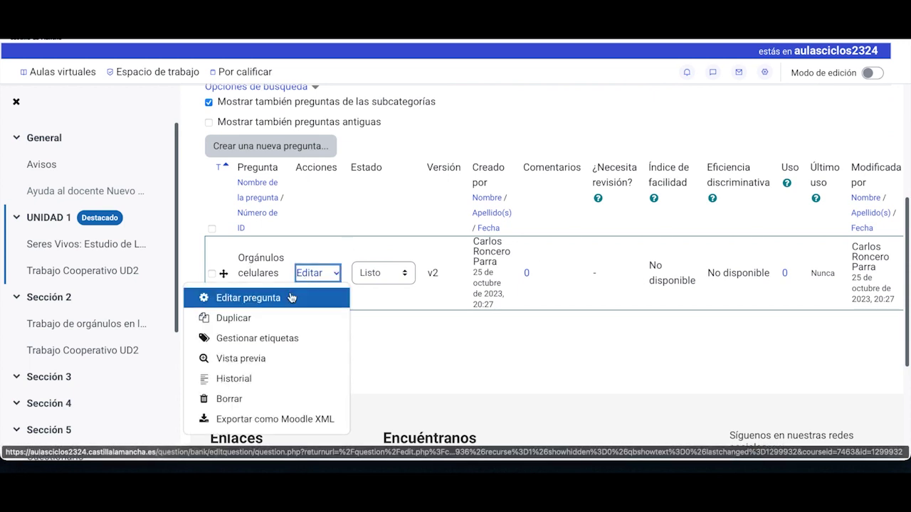
left_click(277, 300)
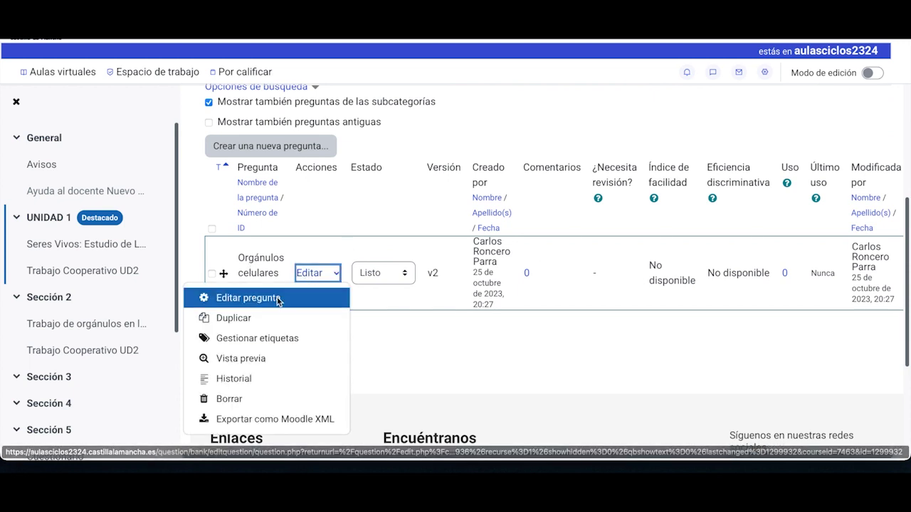
Open the question's preview and examine the empty drop zones and the draggable organelle labels
scroll(528, 284, "down", 20)
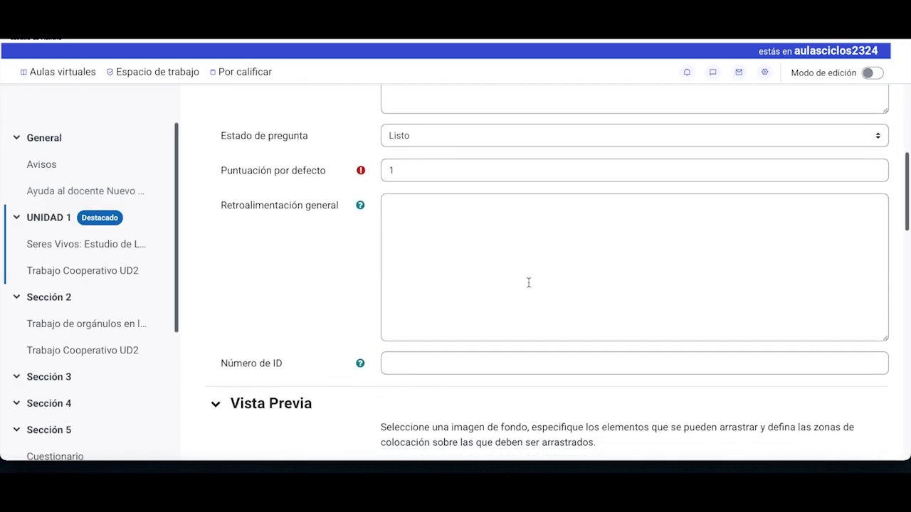
scroll(528, 283, "up", 3)
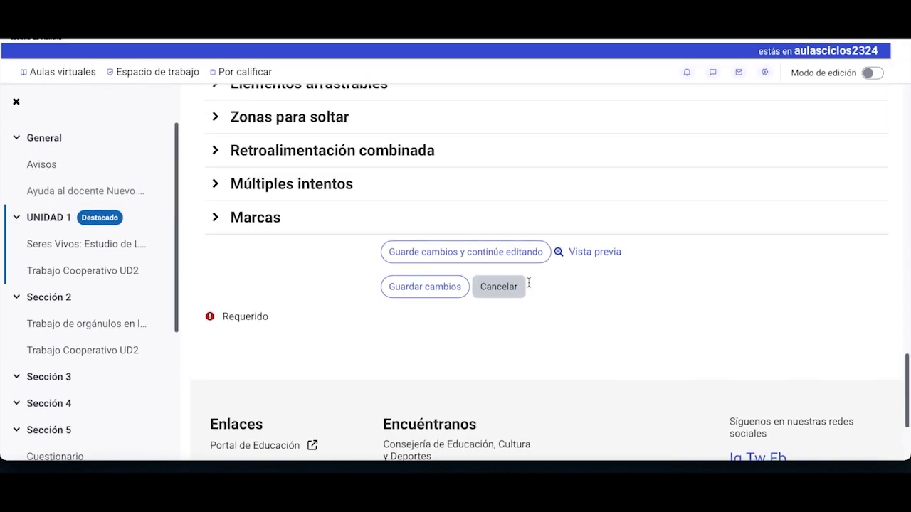
left_click(591, 256)
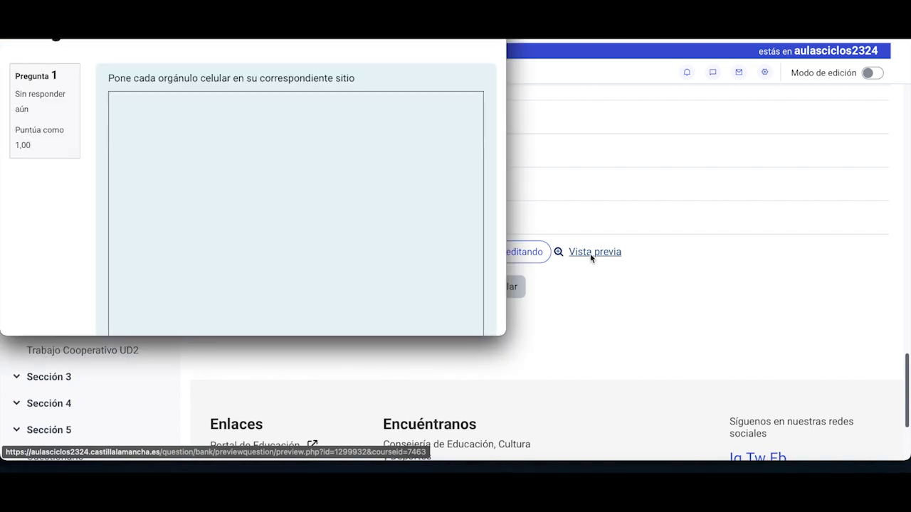
scroll(182, 109, "down", 4)
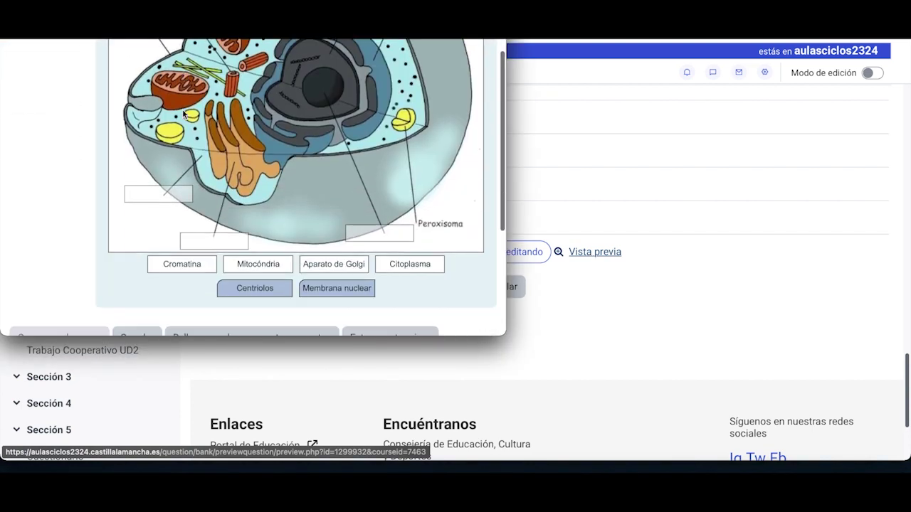
In the preview, place Cromatina in the cell image's lower-left drop zone, Centriolos in the upper-left one and Membrana nuclear in the upper-right one
left_click_drag(150, 39, 347, 70)
scroll(452, 243, "down", 1)
scroll(452, 243, "up", 1)
scroll(452, 244, "down", 1)
left_click_drag(378, 386, 357, 321)
left_click_drag(442, 413, 352, 120)
left_click_drag(534, 416, 630, 142)
scroll(598, 270, "down", 1)
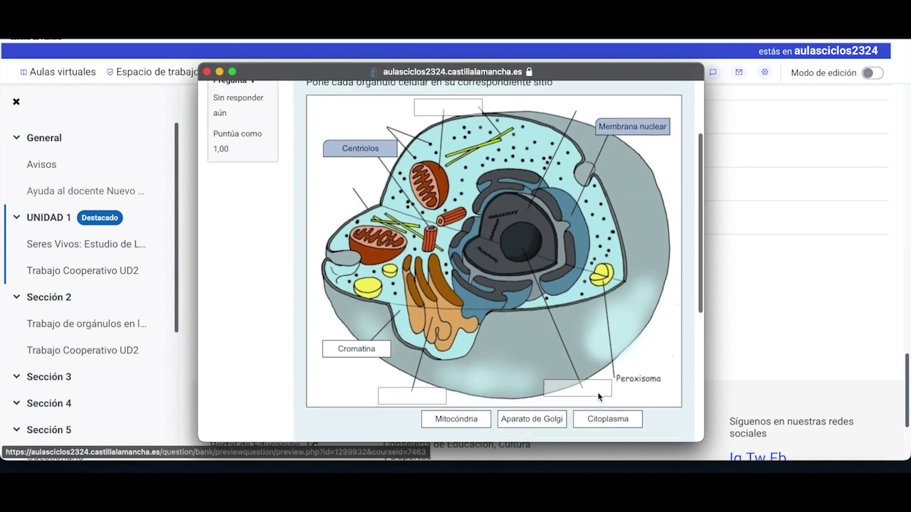
Place Aparato de Golgi in the lower-right drop zone, Mitocóndria in the lower-middle one and Citoplasma in the top one of the cell image
left_click_drag(544, 408, 592, 368)
left_click_drag(450, 401, 406, 377)
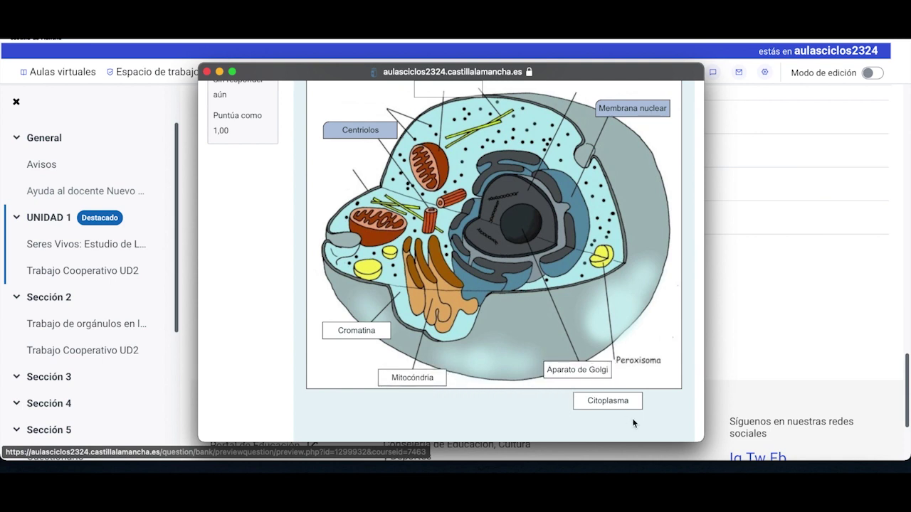
left_click_drag(618, 401, 448, 89)
scroll(469, 247, "up", 3)
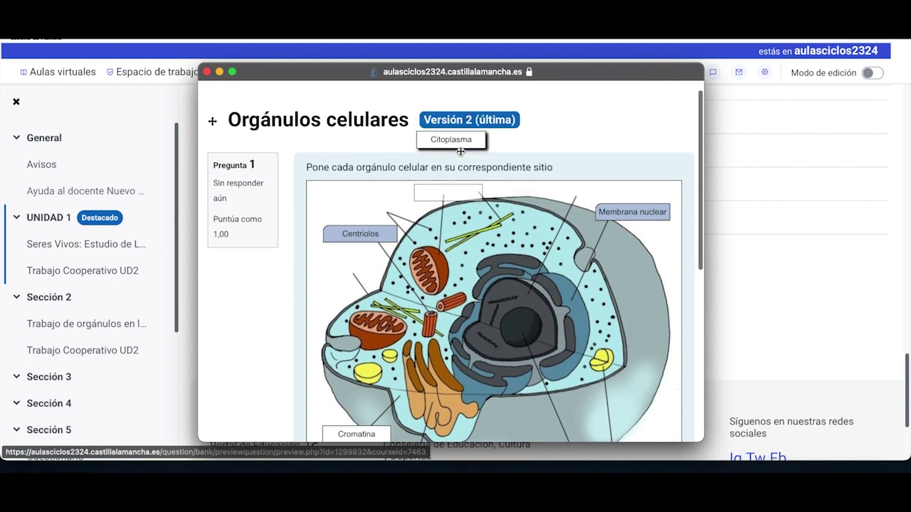
scroll(469, 248, "down", 3)
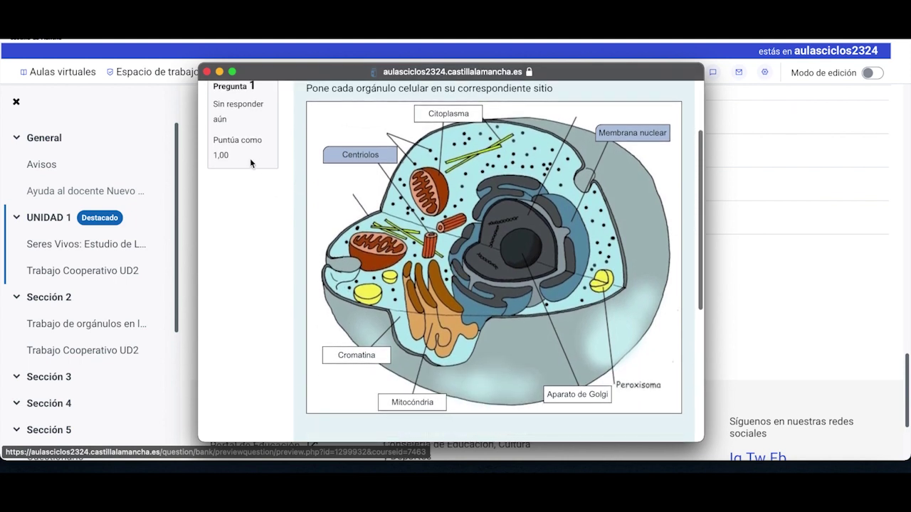
Review the completed cell image, close the preview and save the question to return to the question bank
scroll(390, 221, "down", 2)
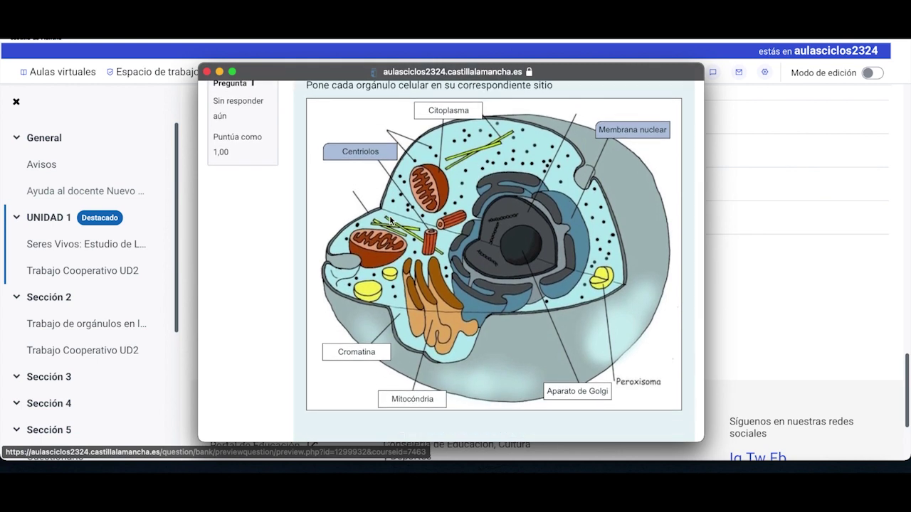
scroll(390, 221, "up", 1)
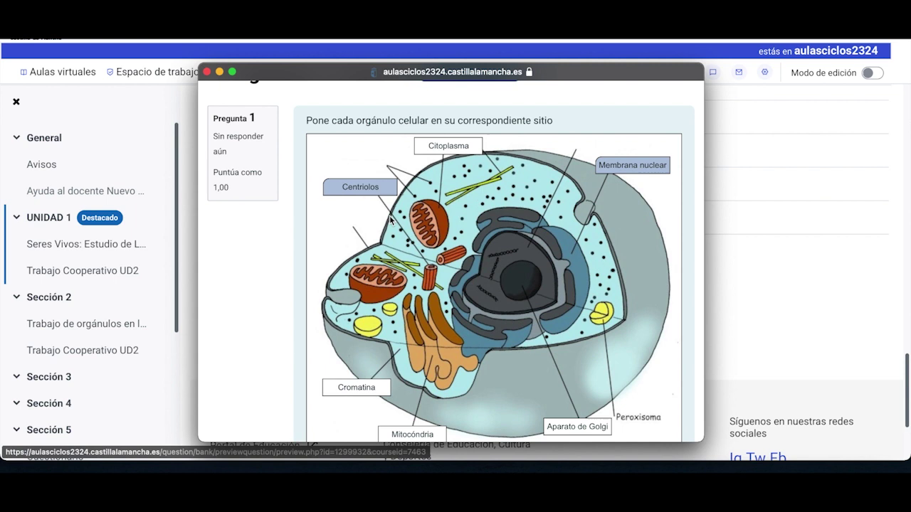
left_click(206, 72)
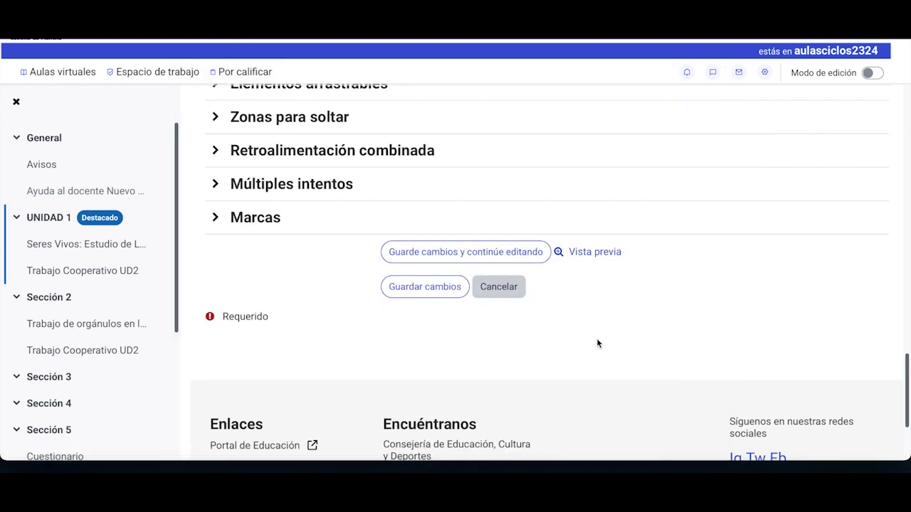
left_click(420, 289)
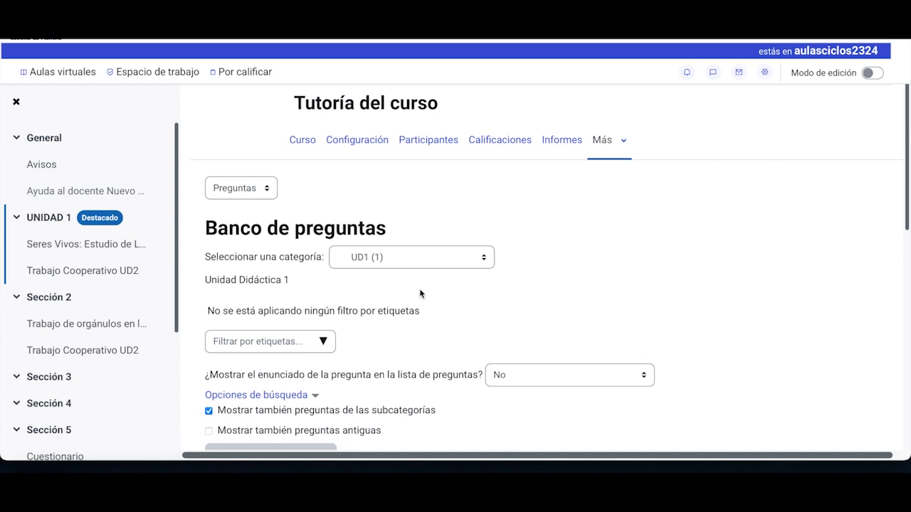
Add a new question of the type Elige la palabra perdida to the UD1 category
scroll(419, 288, "down", 3)
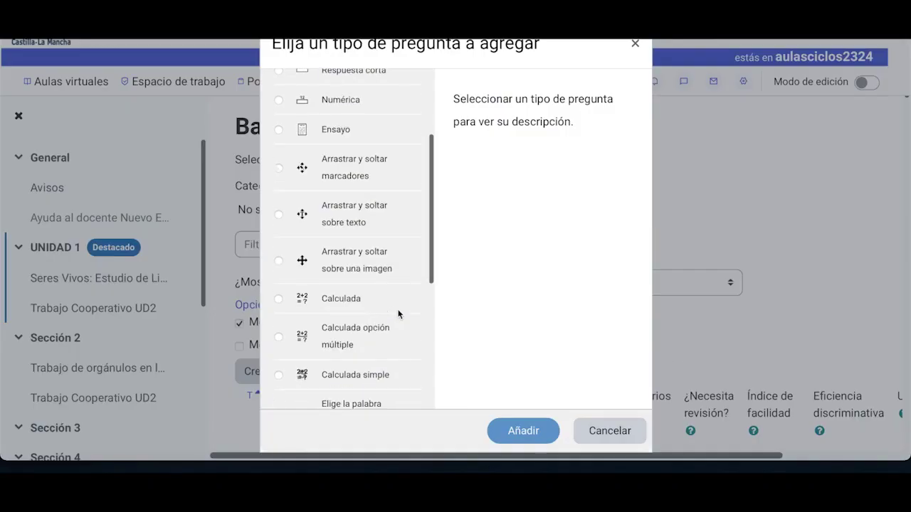
scroll(398, 313, "down", 1)
scroll(399, 314, "down", 1)
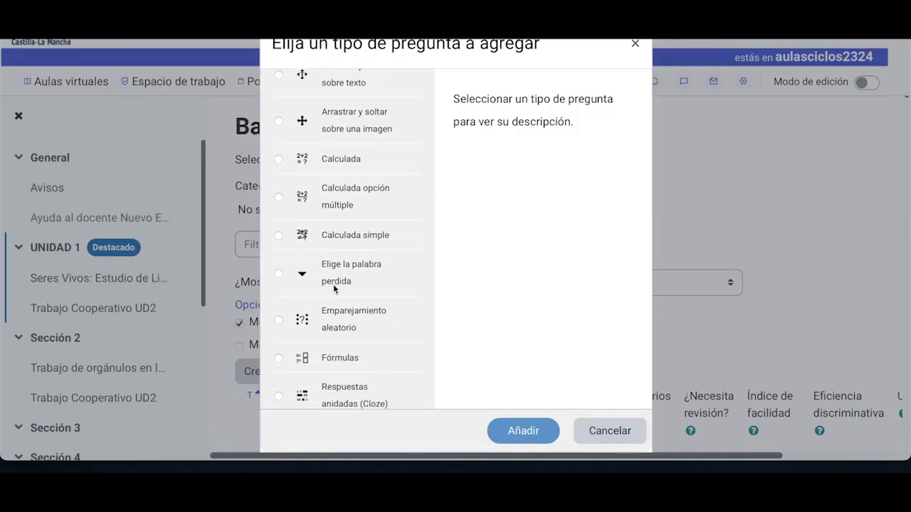
left_click(280, 275)
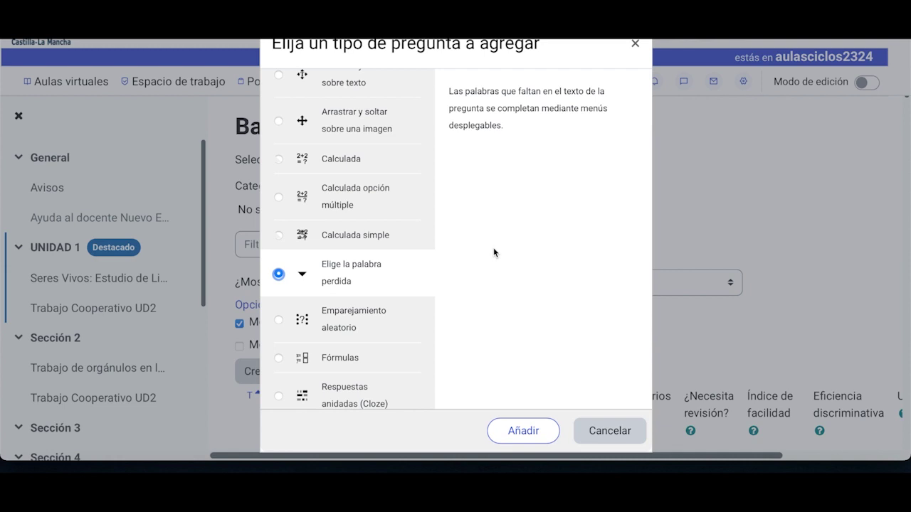
left_click(518, 436)
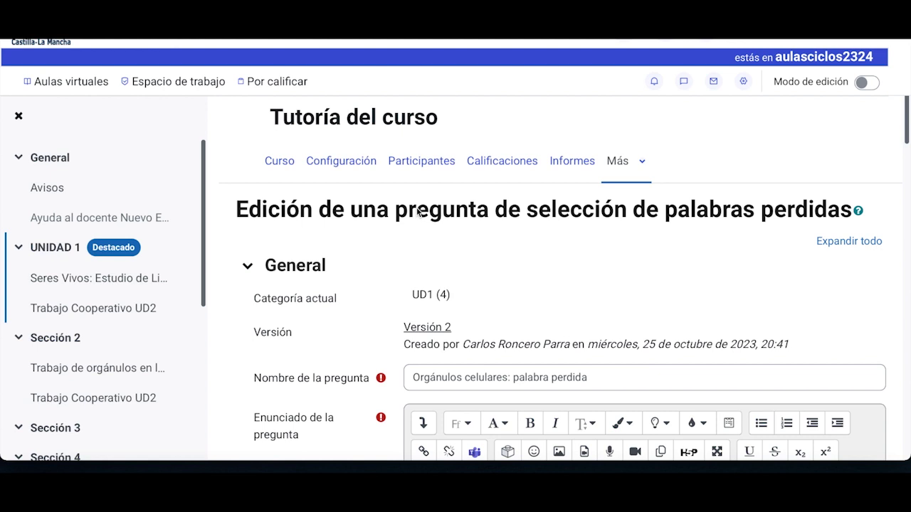
Examine the name of the missing-word question and the [[1]] and [[5]] placeholders in its statement
scroll(418, 211, "down", 1)
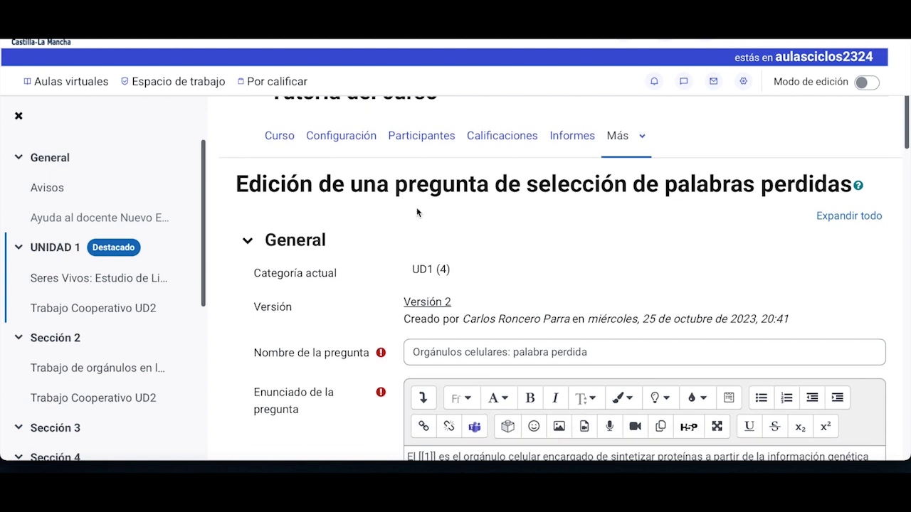
scroll(416, 207, "down", 5)
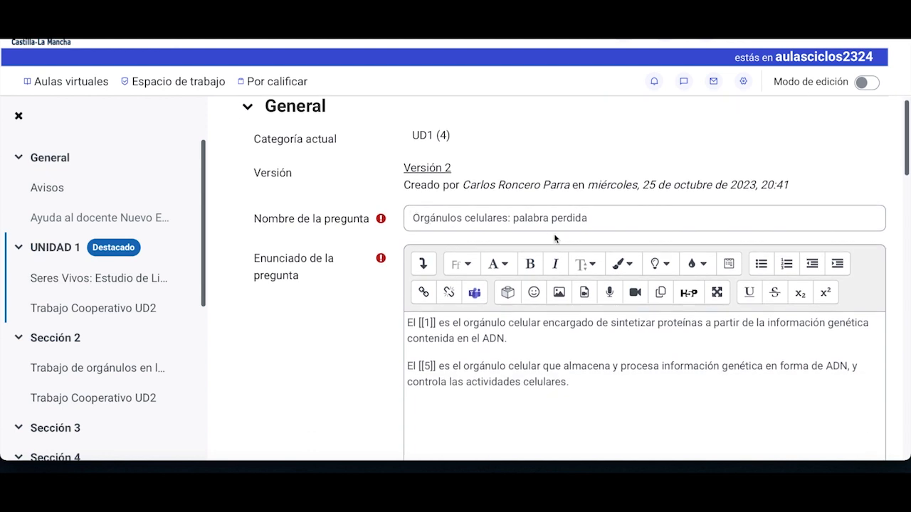
scroll(509, 370, "down", 1)
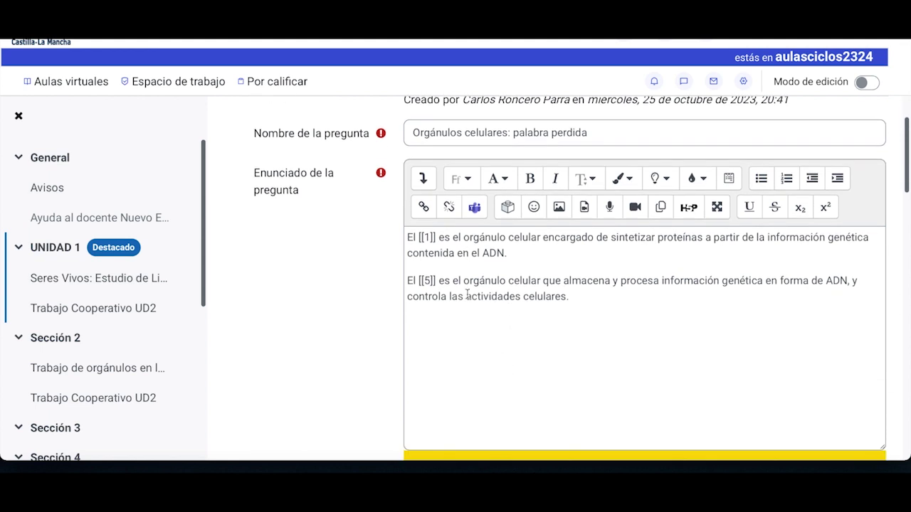
left_click_drag(418, 238, 441, 238)
left_click(440, 240)
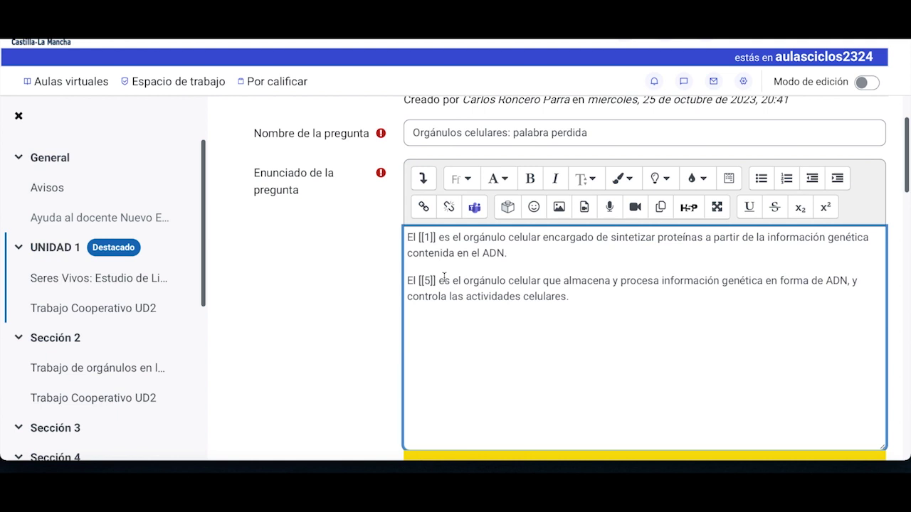
scroll(444, 277, "up", 1)
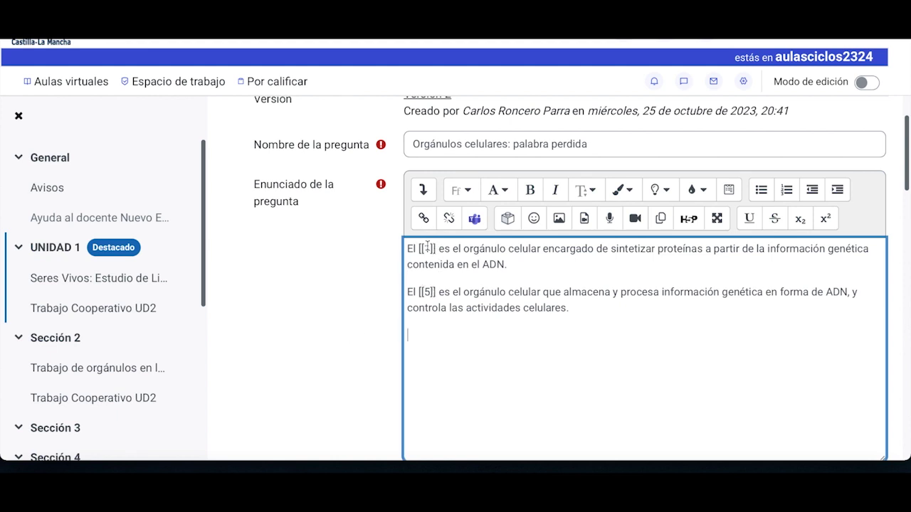
left_click_drag(419, 248, 436, 249)
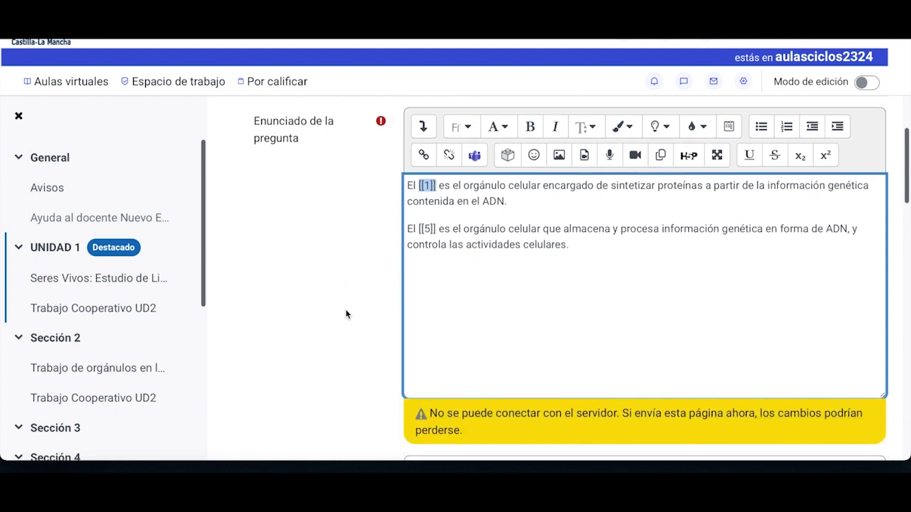
Compare the numbered answer options and their A and B groups with the placeholders used in the question statement
scroll(345, 309, "down", 10)
scroll(345, 309, "down", 1)
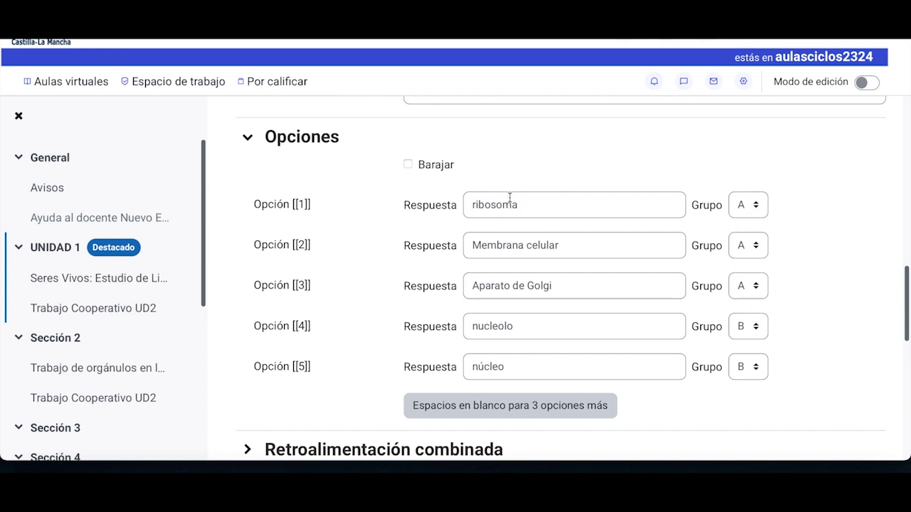
left_click_drag(315, 205, 291, 204)
left_click(340, 239)
scroll(339, 239, "up", 8)
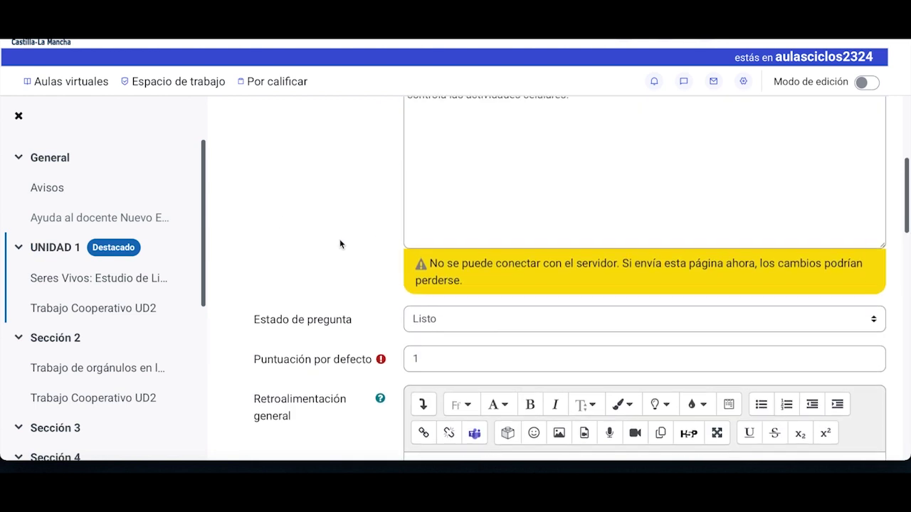
scroll(340, 239, "up", 3)
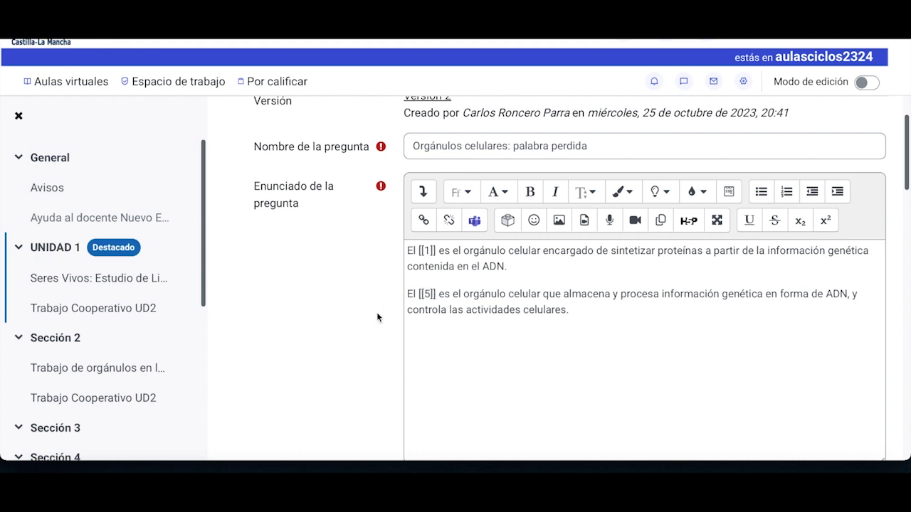
scroll(377, 315, "down", 15)
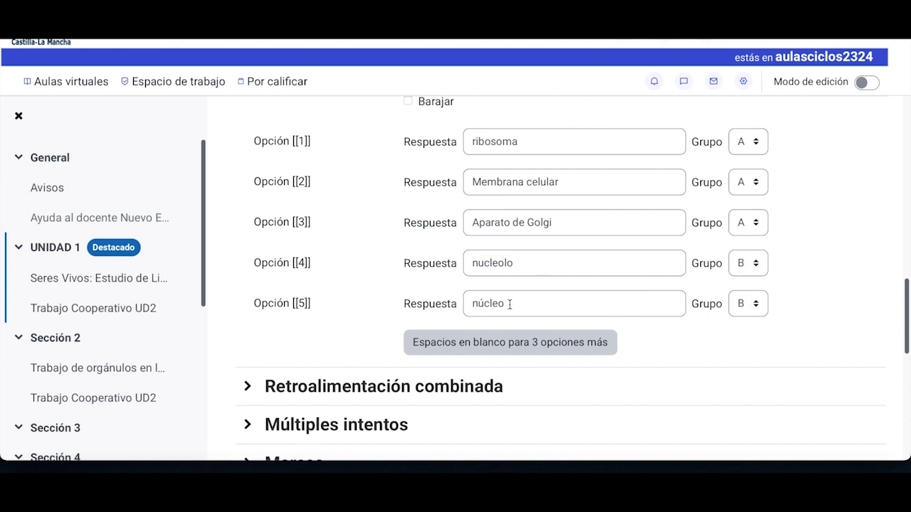
left_click_drag(508, 303, 464, 304)
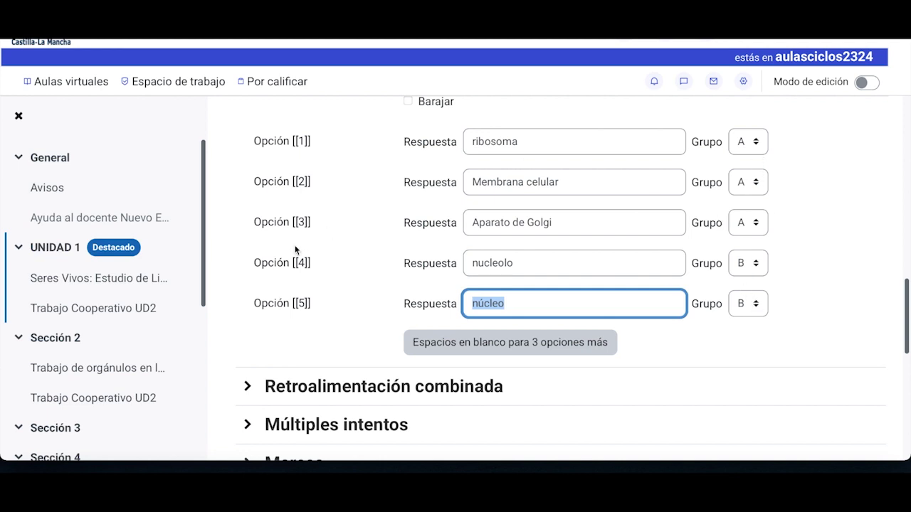
Set the penalty for each incorrect attempt to 25% under Múltiples intentos and collapse the section
scroll(296, 249, "down", 5)
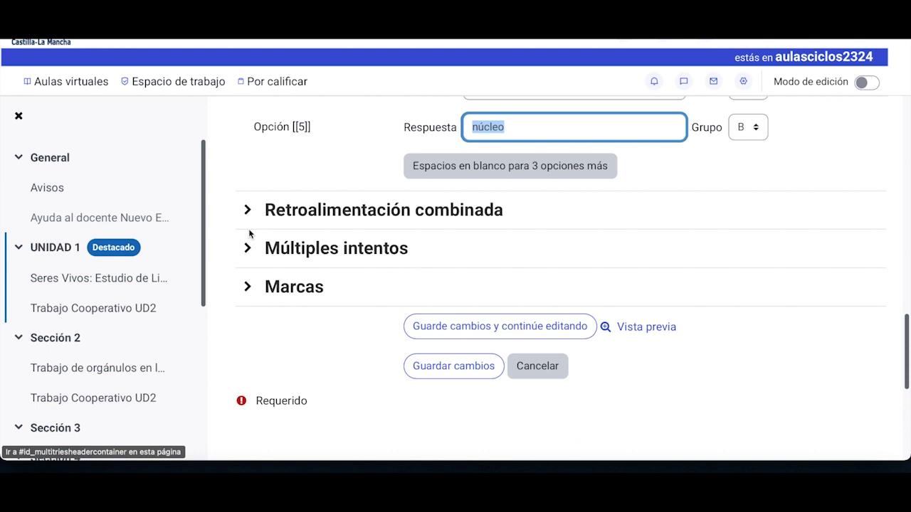
left_click(247, 252)
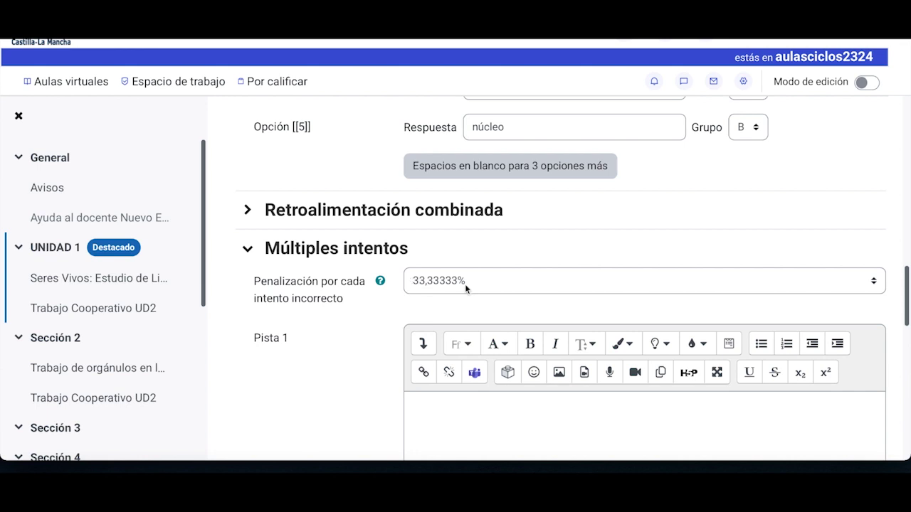
left_click(785, 289)
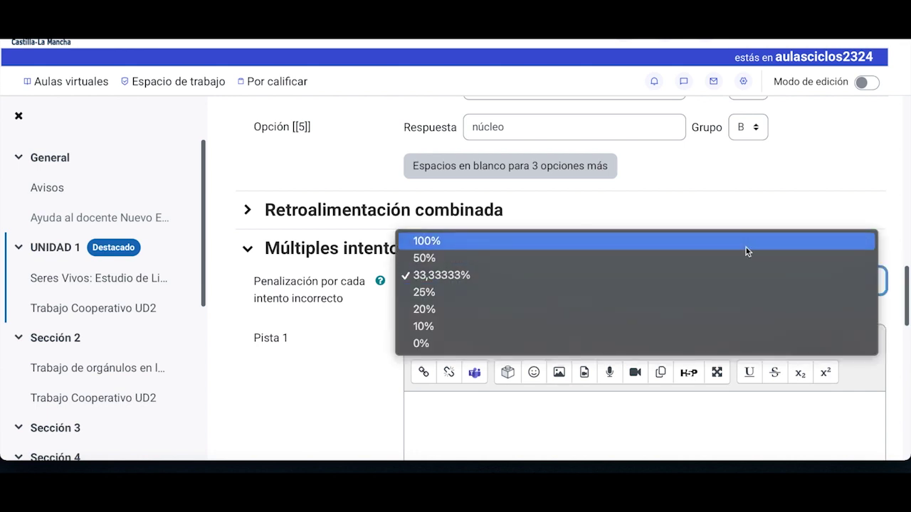
left_click(710, 301)
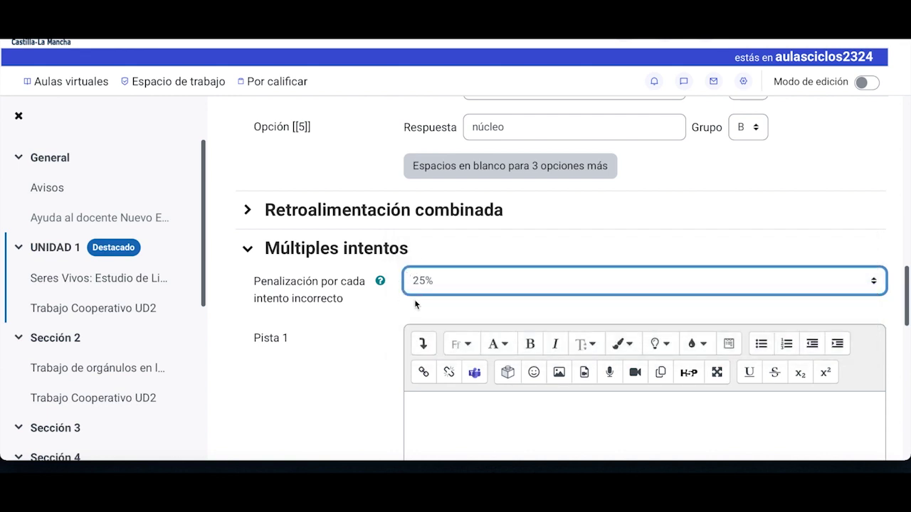
left_click(246, 257)
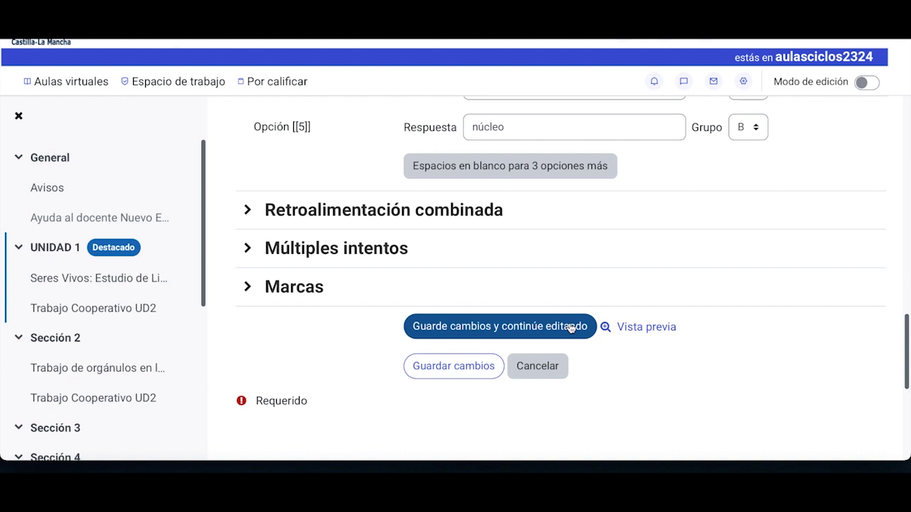
Open the question's preview and choose ribosoma for the gap in the sentence about protein synthesis
left_click(644, 327)
left_click_drag(254, 67, 462, 67)
scroll(469, 273, "down", 2)
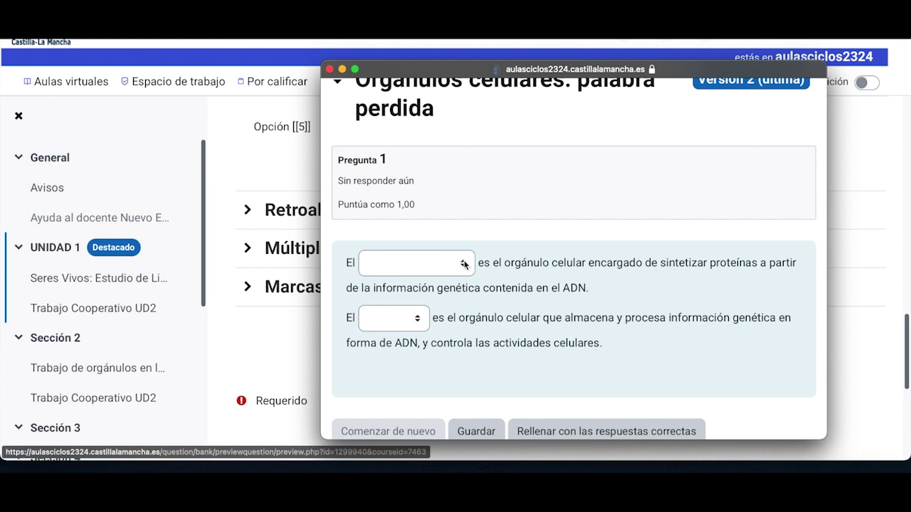
left_click(469, 264)
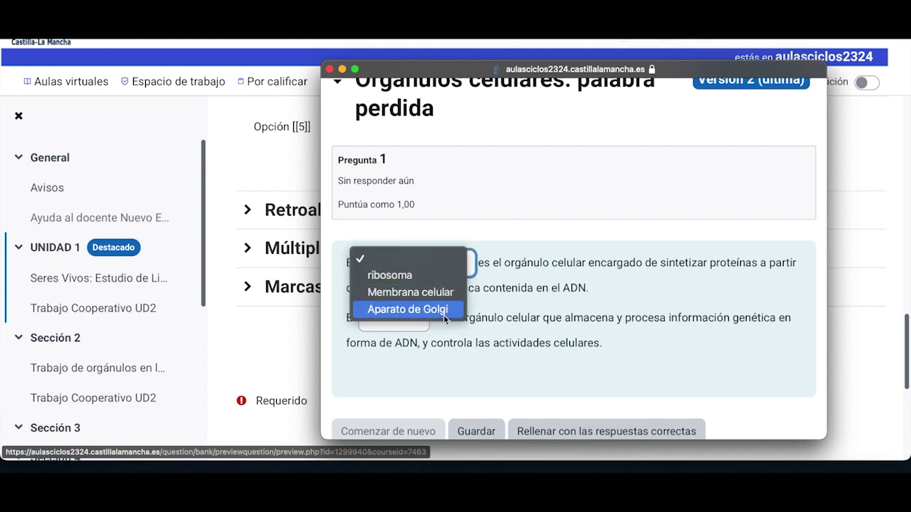
left_click(428, 277)
scroll(428, 277, "down", 2)
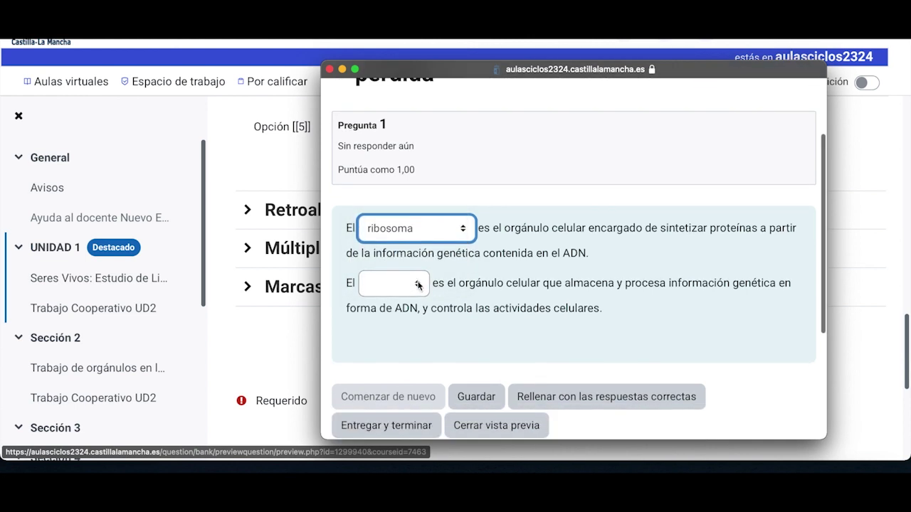
Choose núcleo for the gap in the second sentence and review the completed statement in the preview
left_click(418, 283)
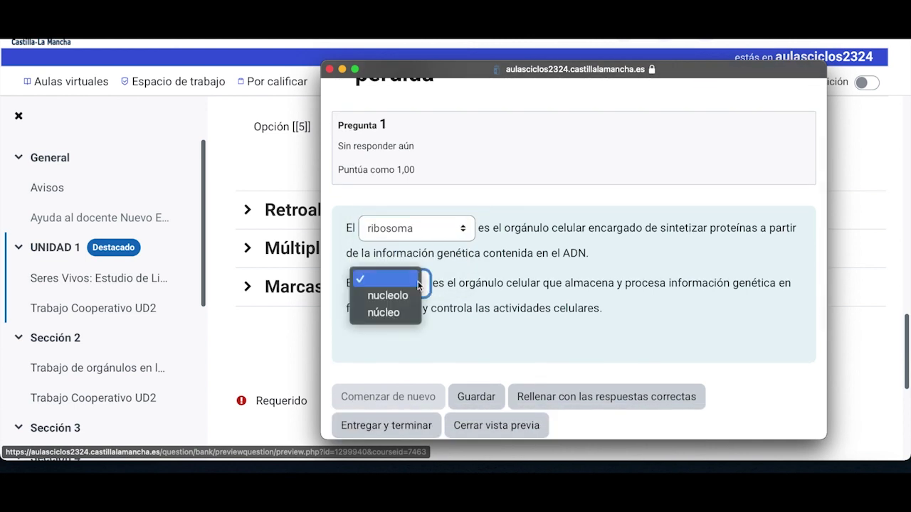
left_click(401, 318)
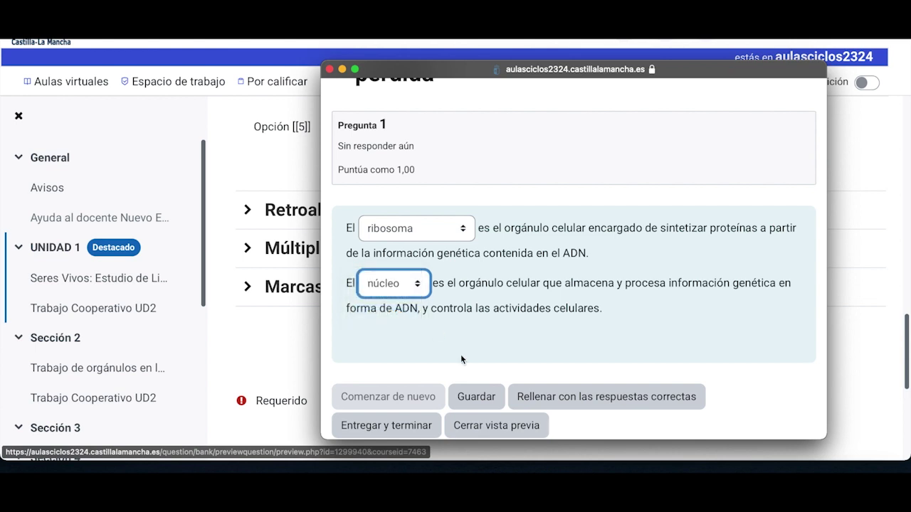
scroll(474, 337, "up", 2)
scroll(473, 337, "up", 3)
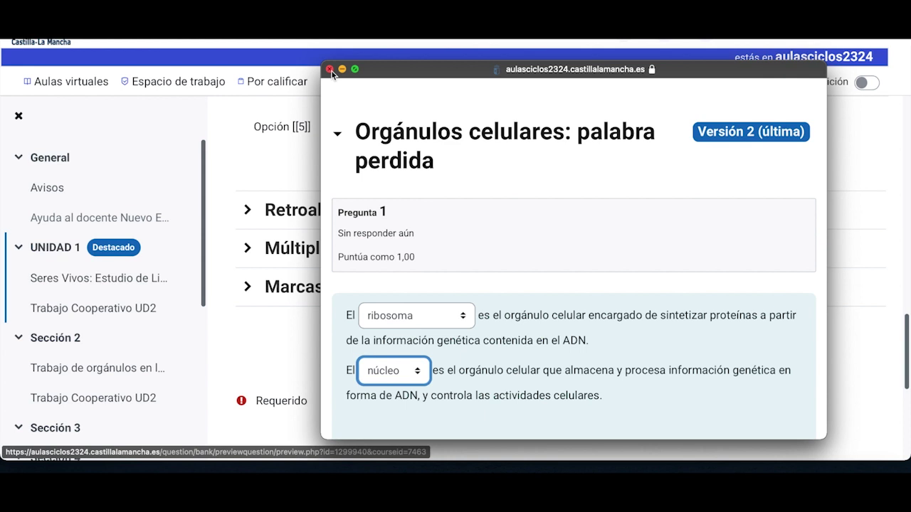
scroll(445, 305, "down", 1)
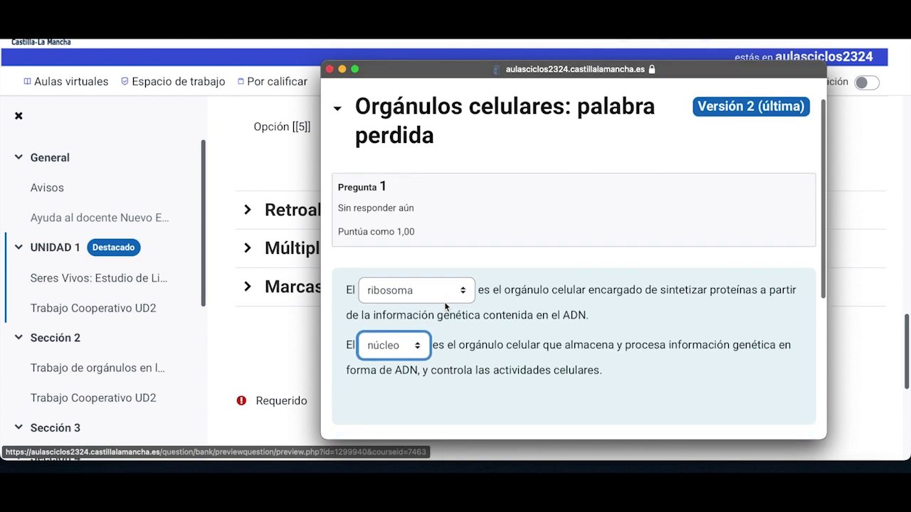
Close the question preview and add a new Respuestas anidadas (Cloze) question to the UD1 category
left_click(330, 69)
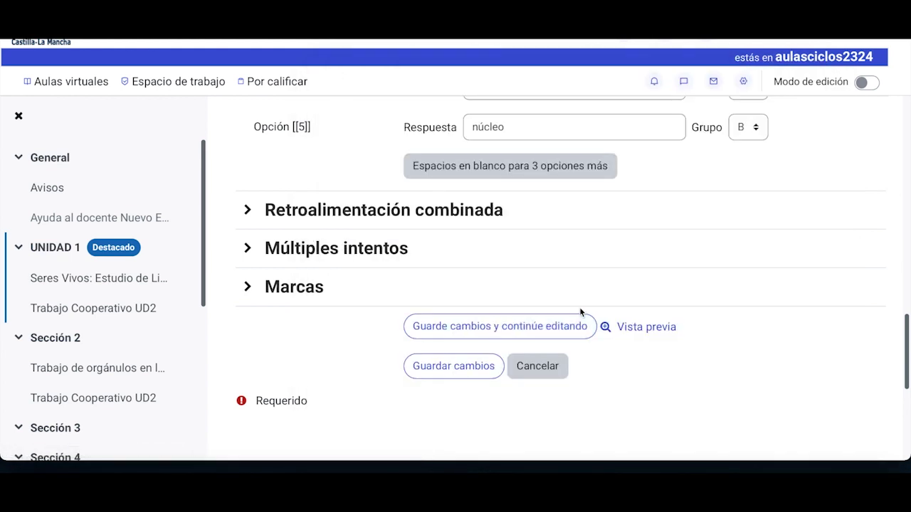
scroll(588, 269, "up", 1)
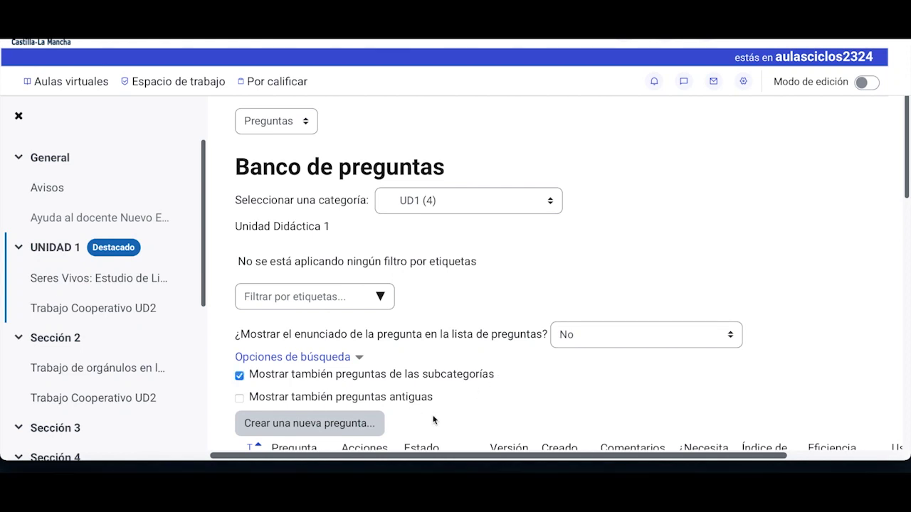
left_click(347, 424)
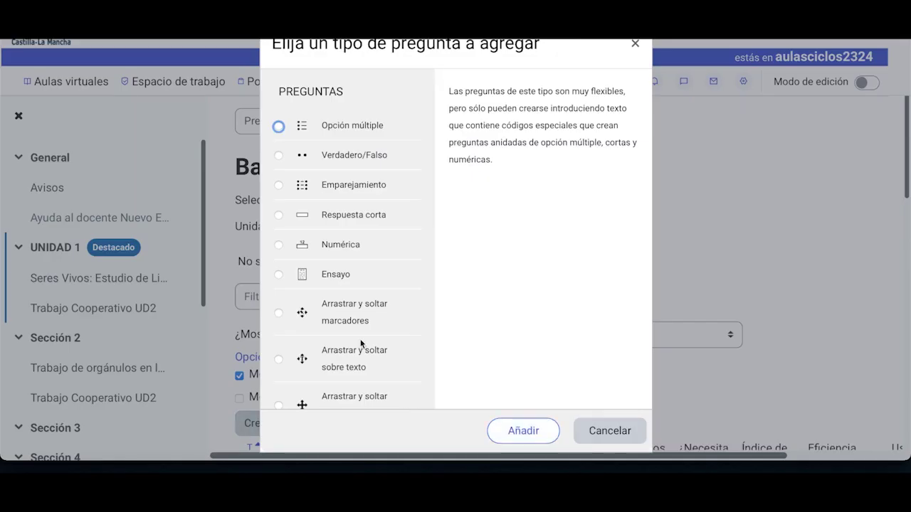
scroll(362, 348, "down", 5)
scroll(360, 344, "down", 1)
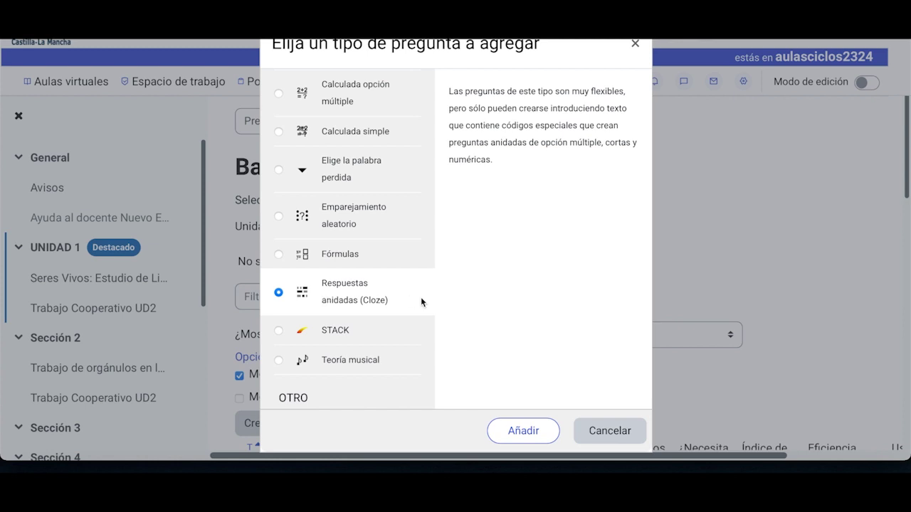
left_click(520, 431)
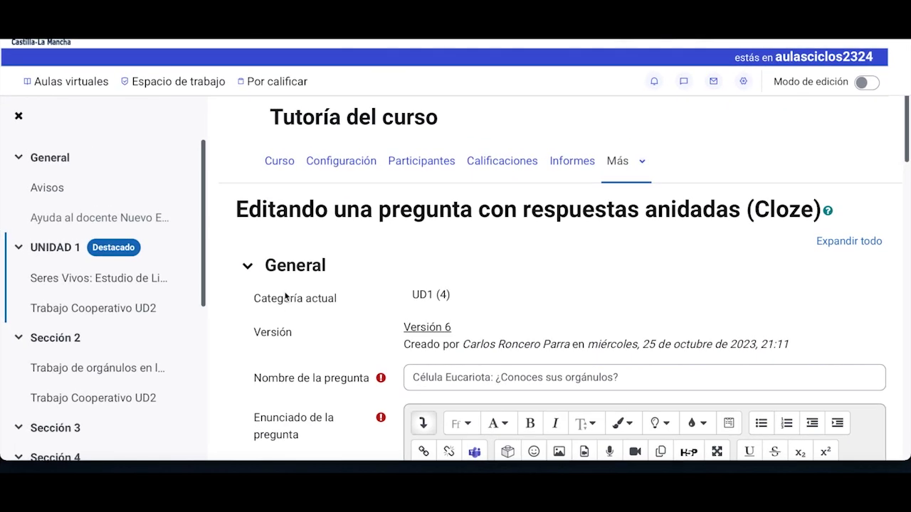
Review the Cloze question's name and statement, and compare the descriptions of the MULTICHOICE variants in the Cloze editor
scroll(338, 336, "down", 2)
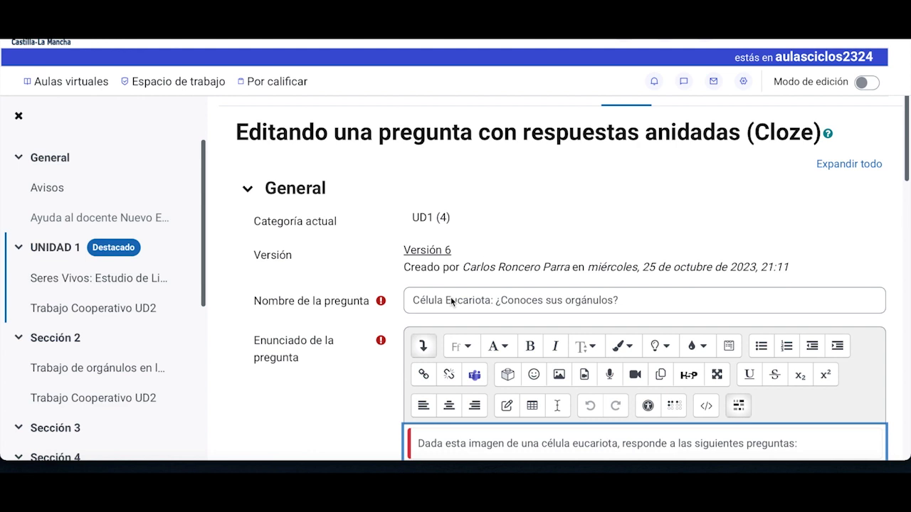
scroll(324, 307, "down", 1)
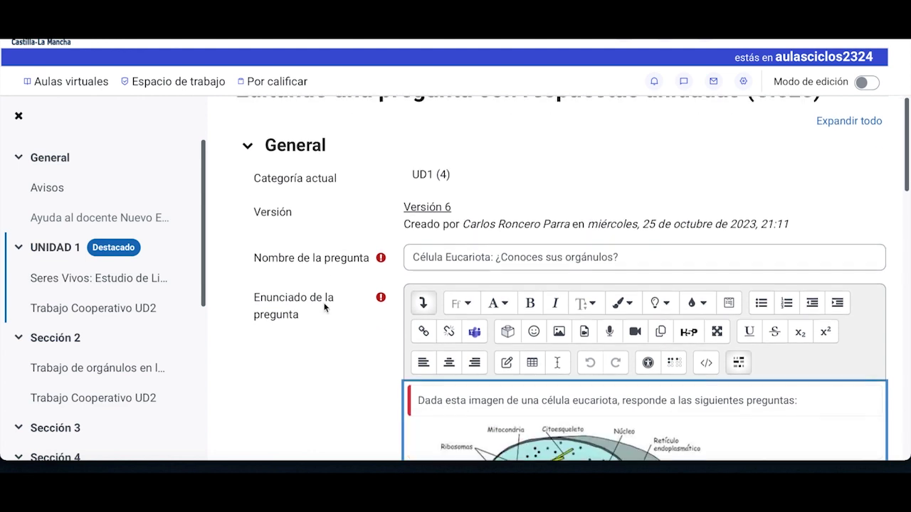
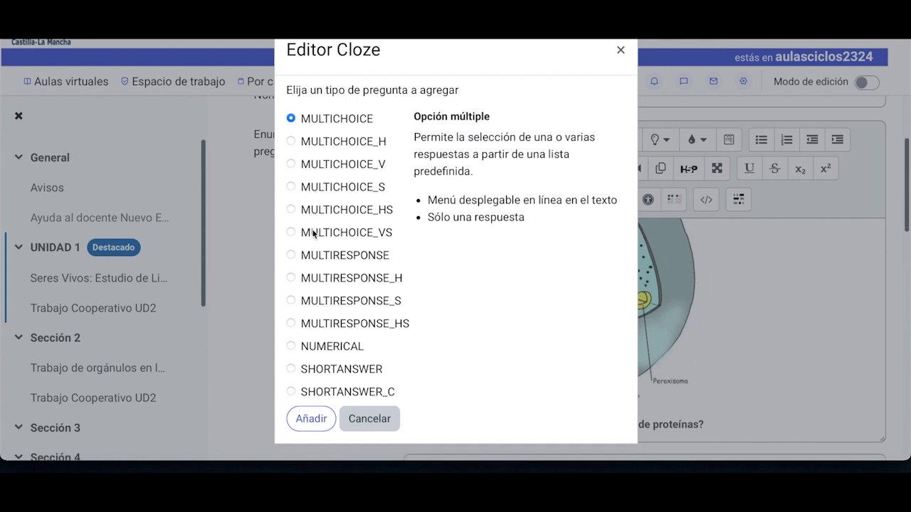
left_click(291, 233)
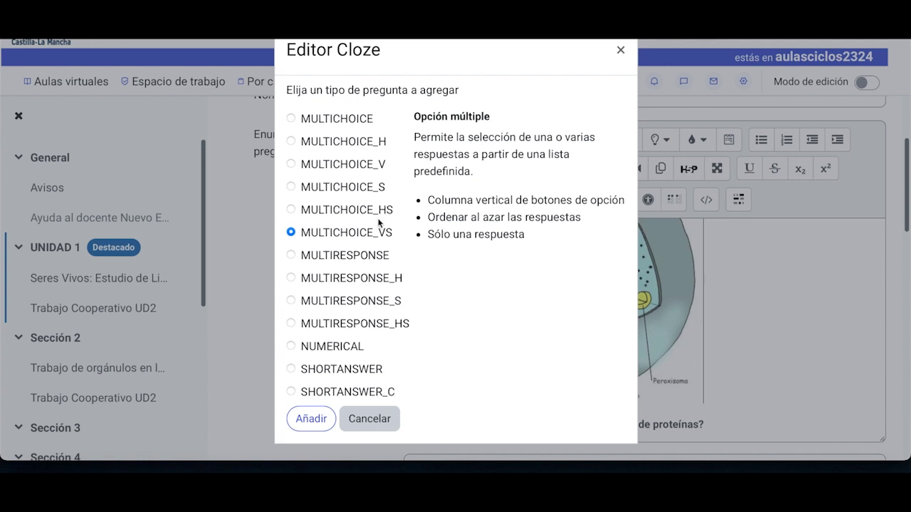
left_click(290, 211)
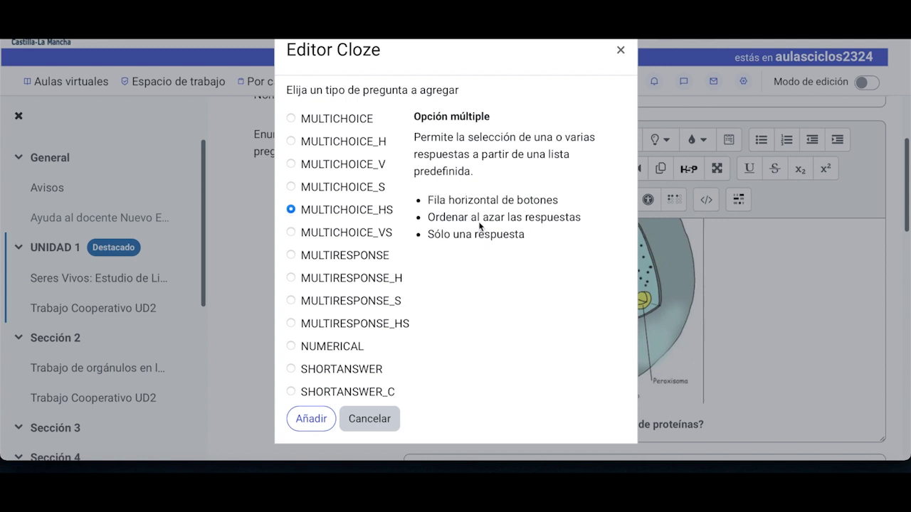
left_click(291, 187)
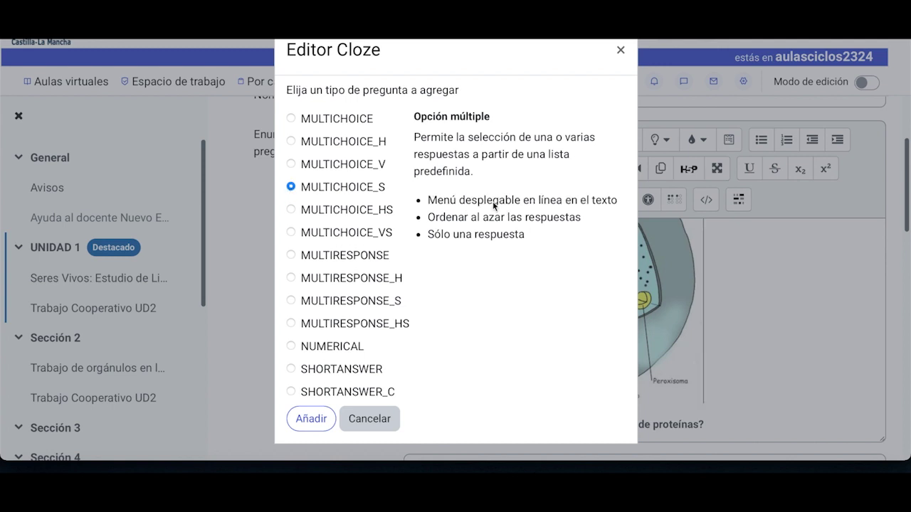
left_click(291, 163)
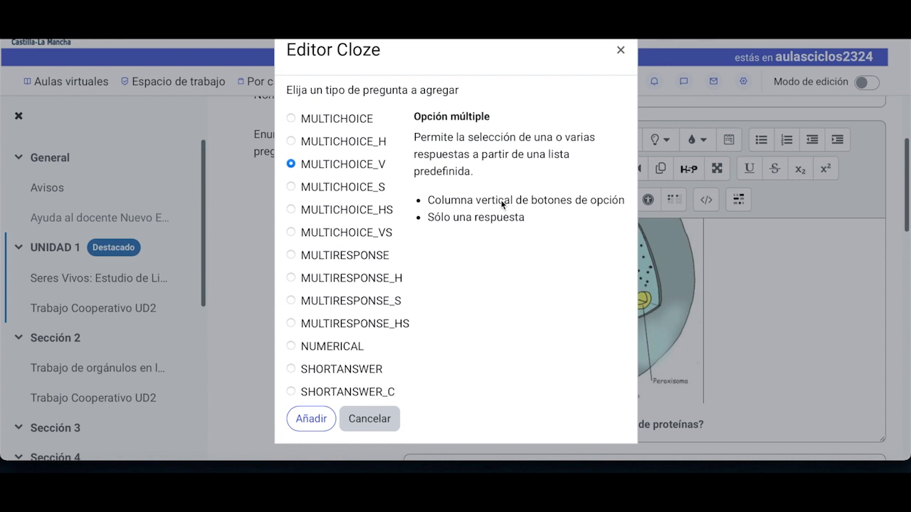
left_click(291, 142)
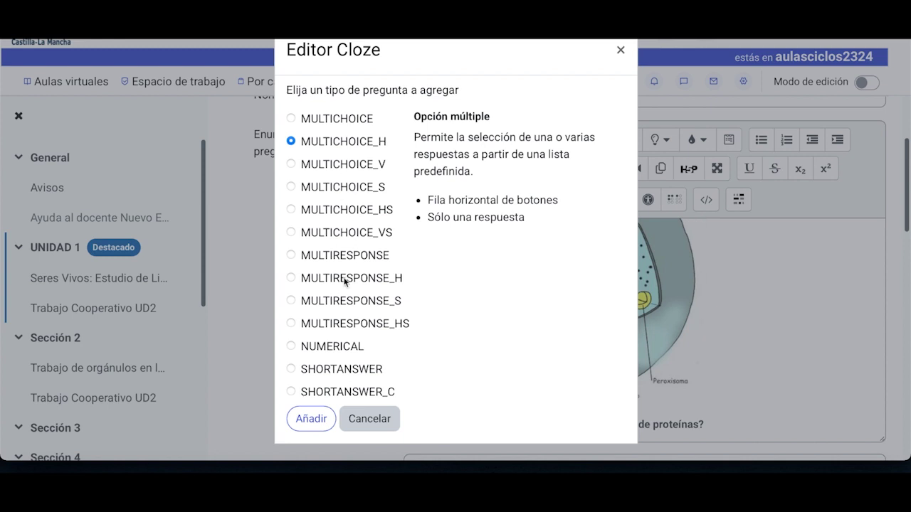
left_click(307, 420)
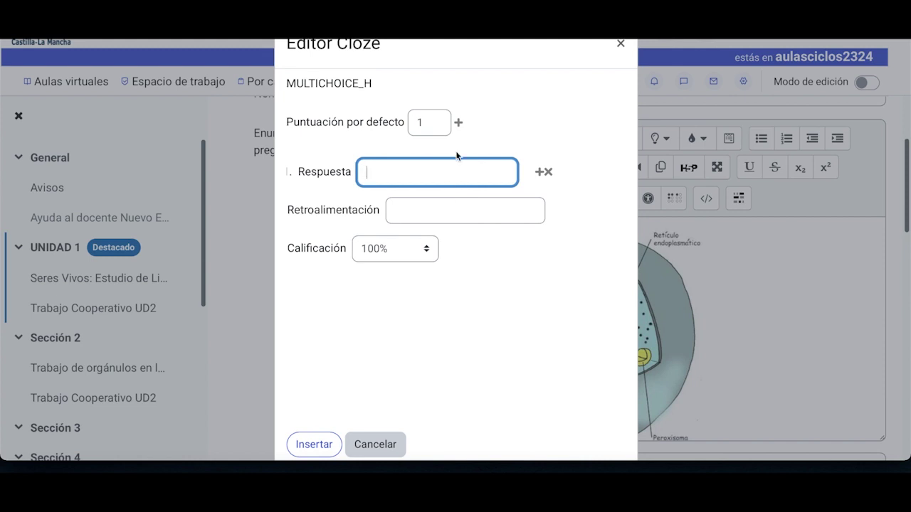
left_click(459, 124)
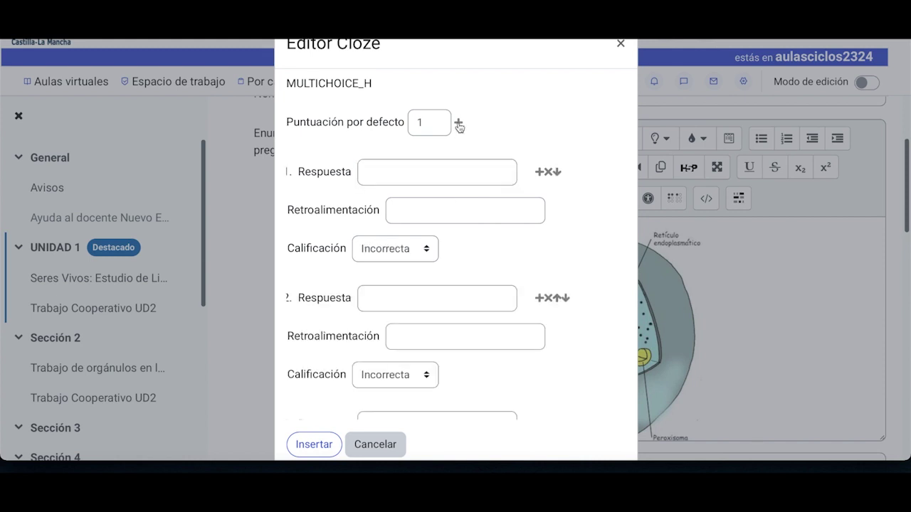
scroll(460, 234, "down", 4)
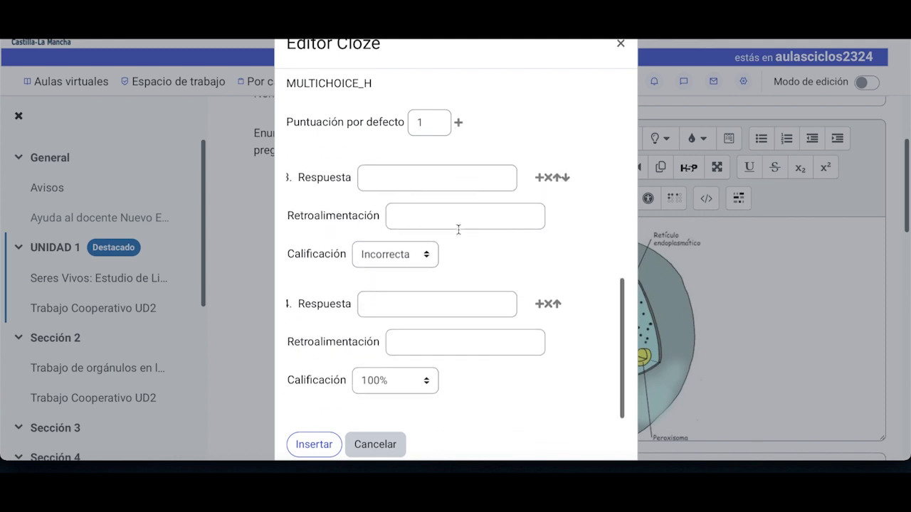
scroll(459, 229, "up", 2)
scroll(458, 229, "up", 2)
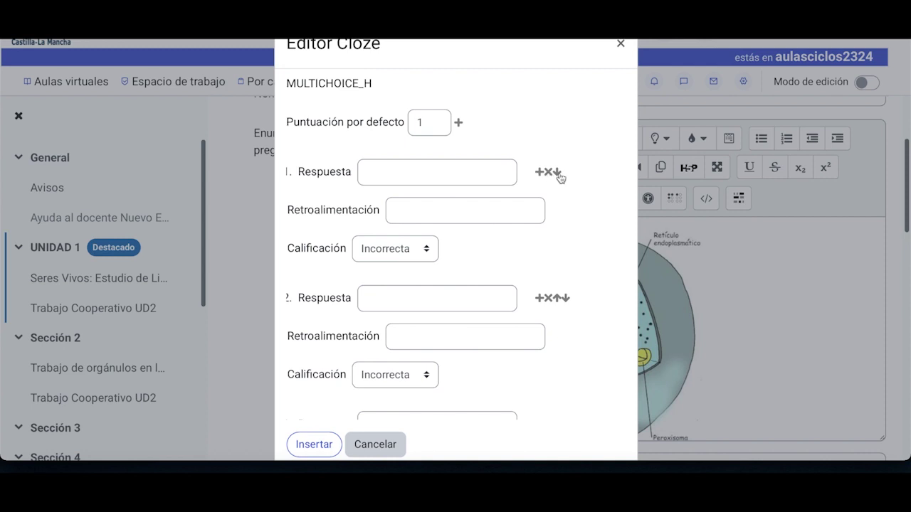
left_click(474, 171)
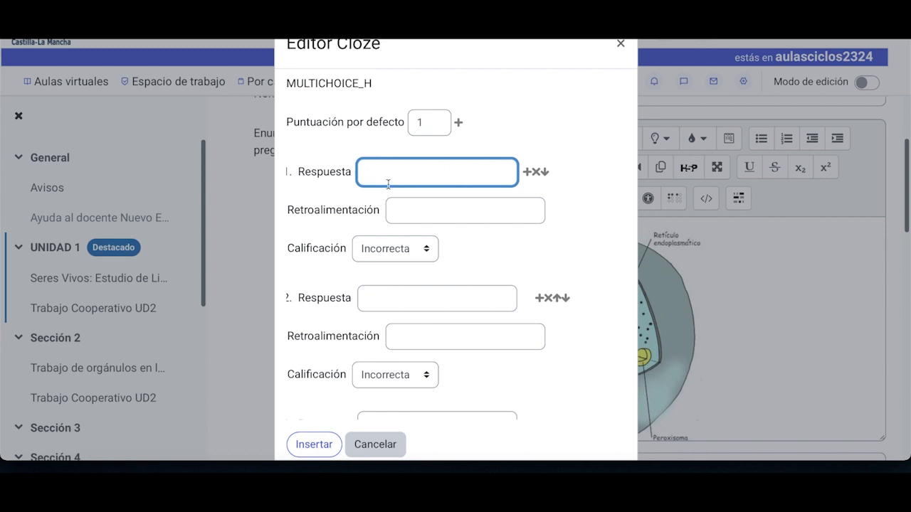
left_click(425, 209)
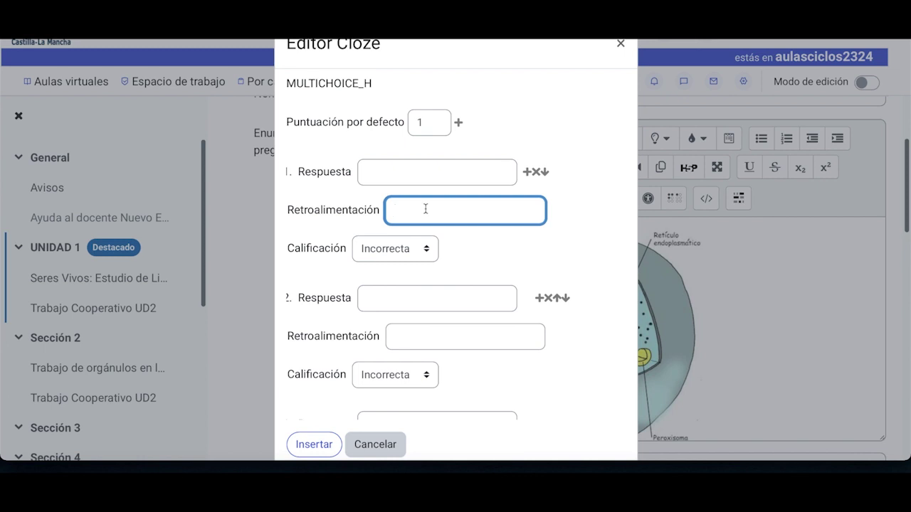
left_click(426, 249)
left_click(414, 261)
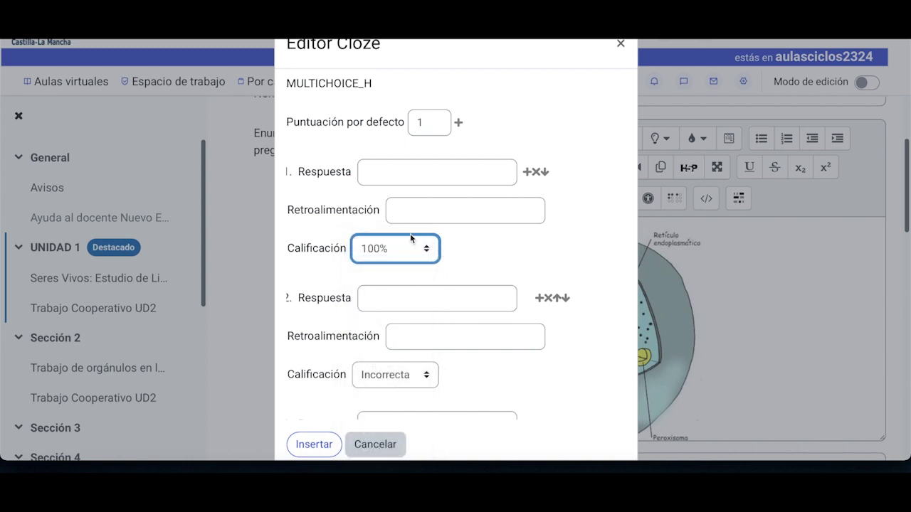
scroll(400, 239, "down", 3)
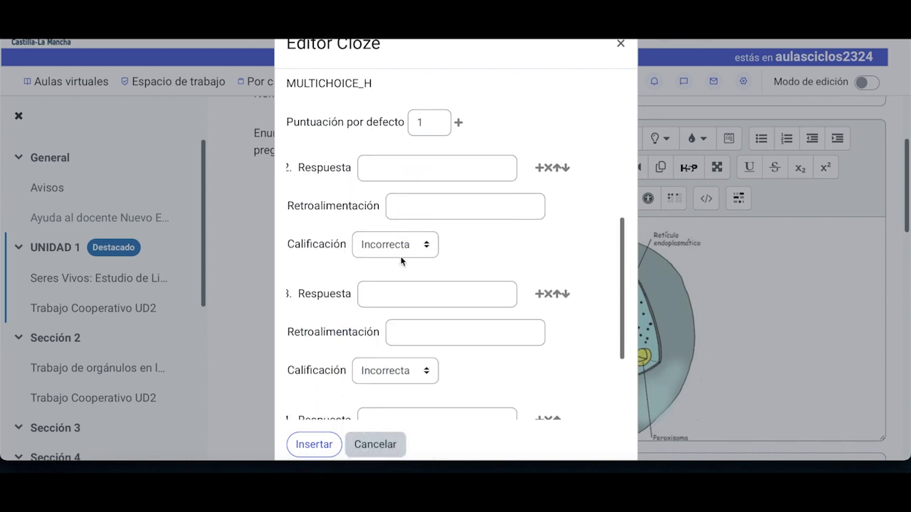
scroll(401, 258, "down", 2)
scroll(402, 260, "down", 2)
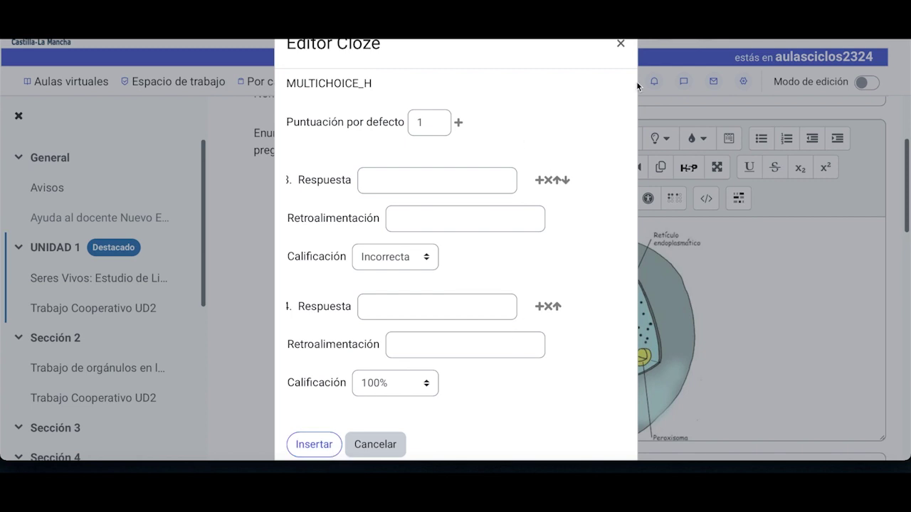
left_click(620, 44)
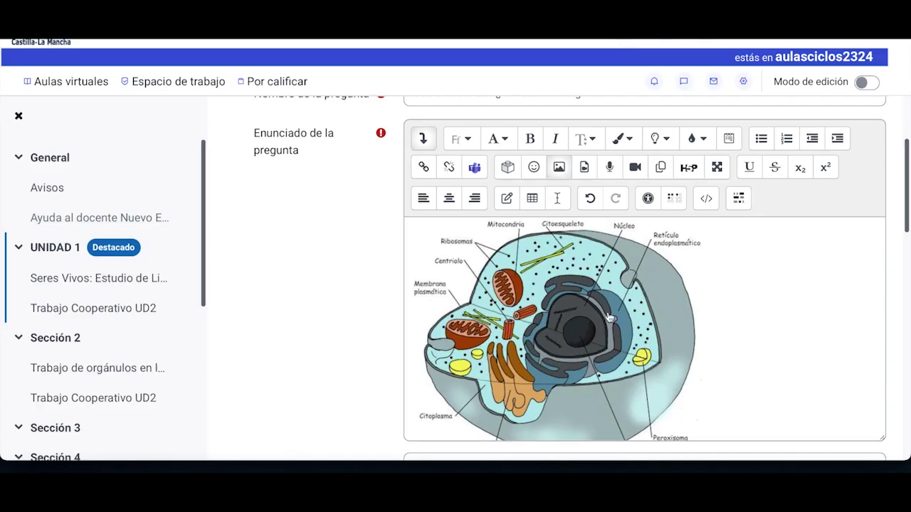
Review the first subquestion's MULTICHOICE_H code and compare the MULTIRESPONSE variants available for the second subquestion about cell organelles
scroll(609, 318, "down", 3)
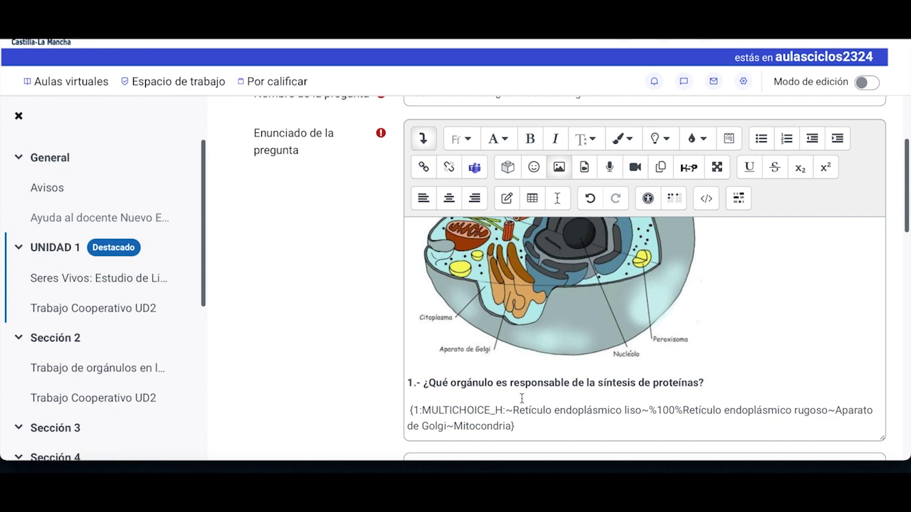
scroll(522, 399, "down", 1)
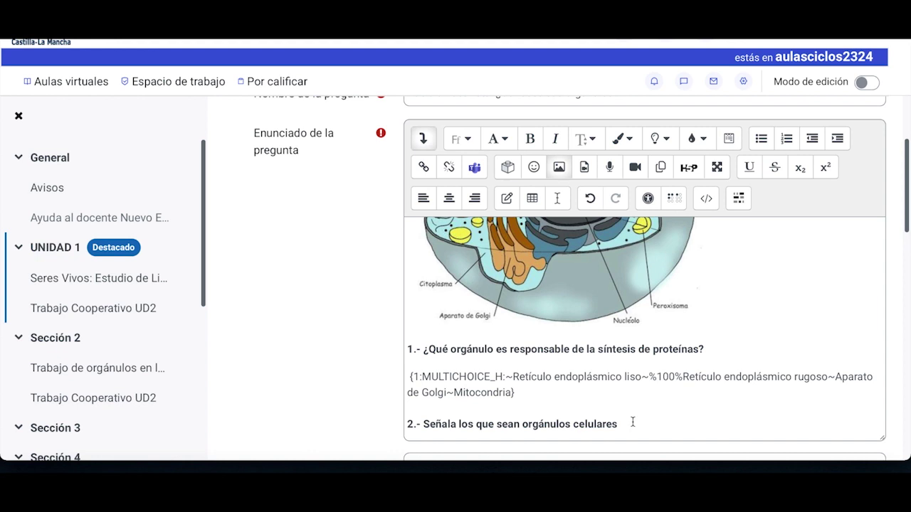
left_click(738, 199)
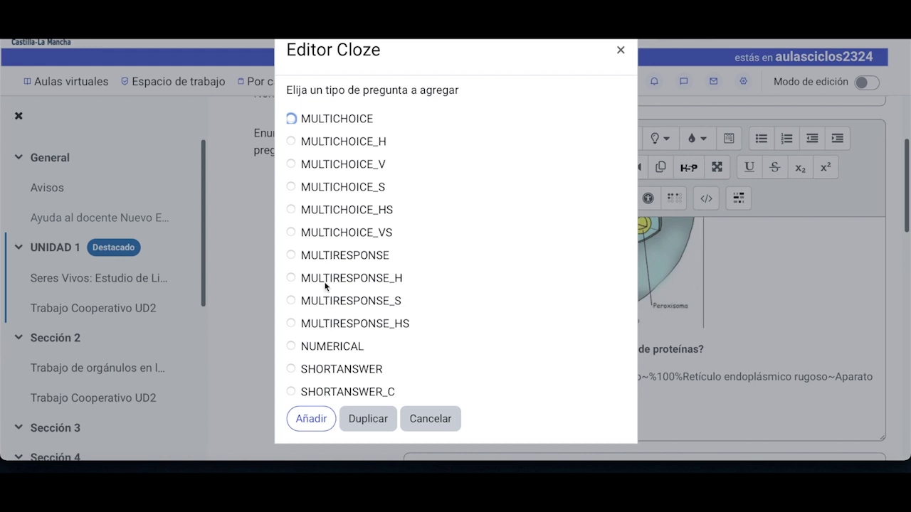
left_click(291, 255)
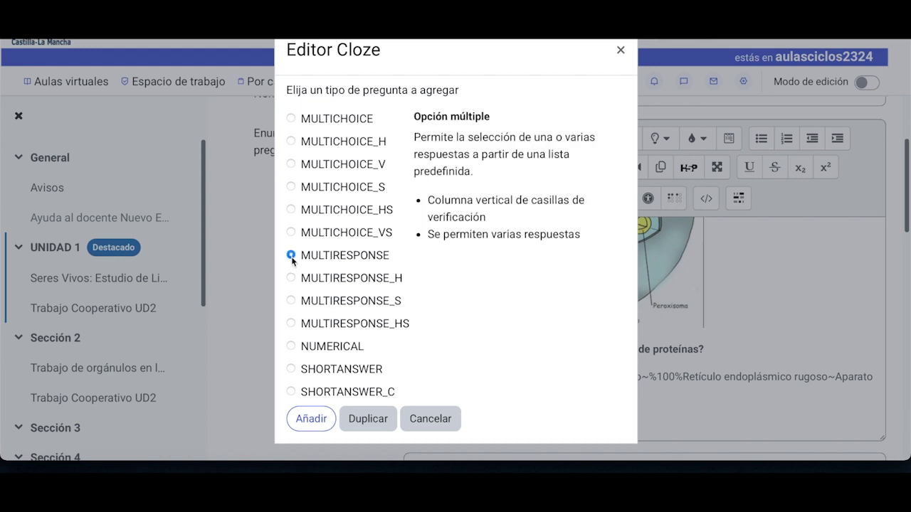
left_click(291, 277)
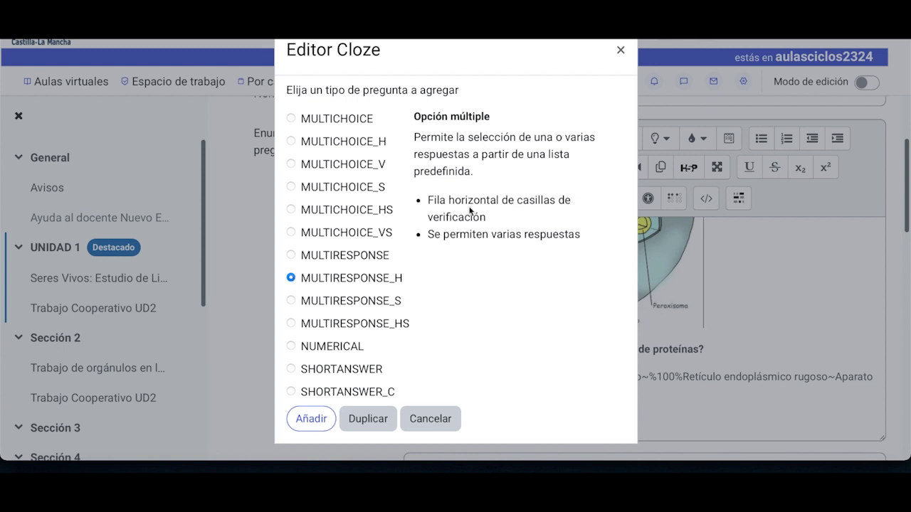
left_click(354, 300)
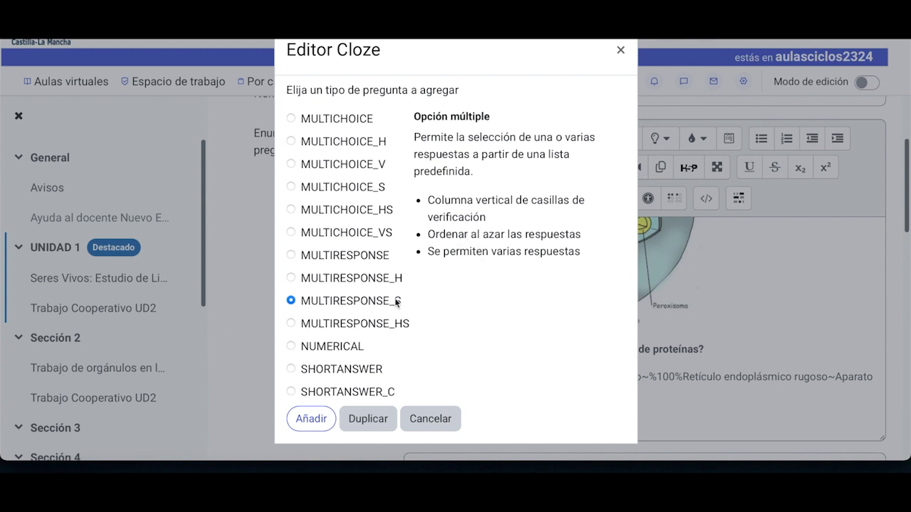
left_click(337, 278)
Start a MULTIRESPONSE subquestion for the organelle selection question and expand it to four blank answers
left_click(335, 254)
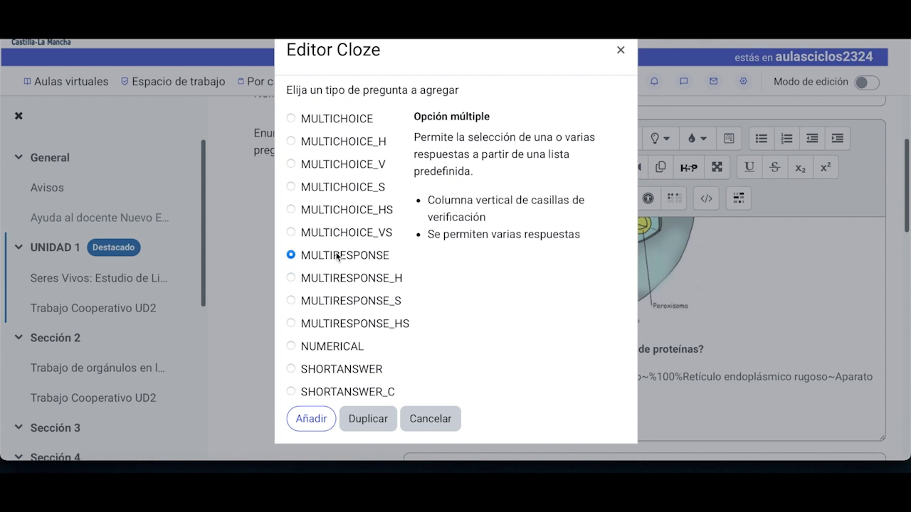
left_click(311, 420)
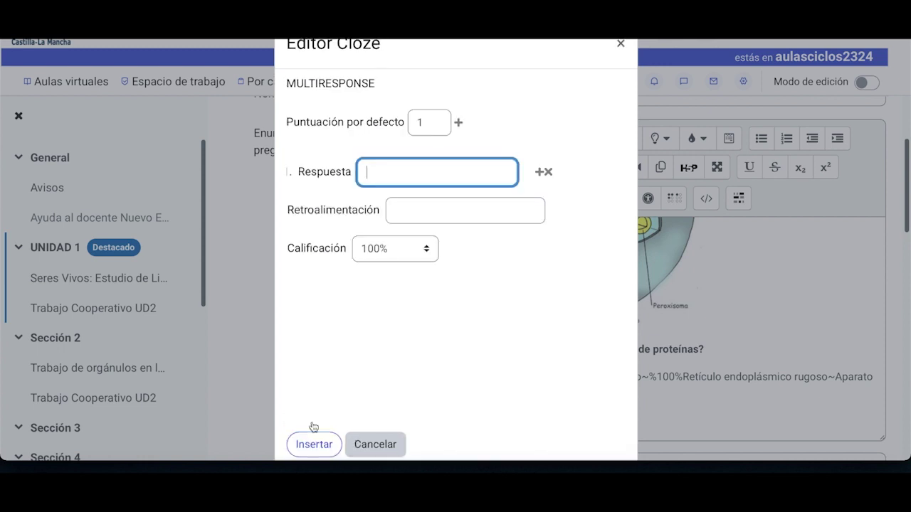
left_click(459, 124)
left_click(460, 125)
scroll(476, 220, "down", 3)
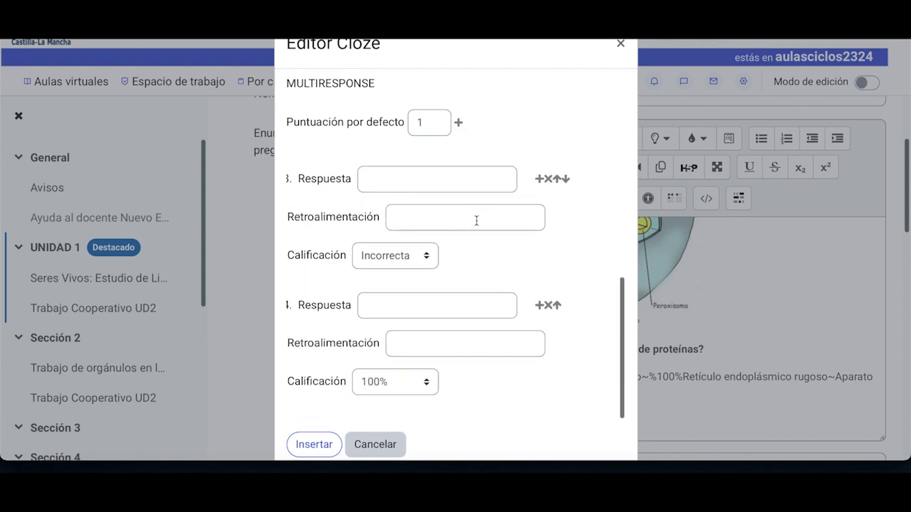
scroll(476, 220, "up", 5)
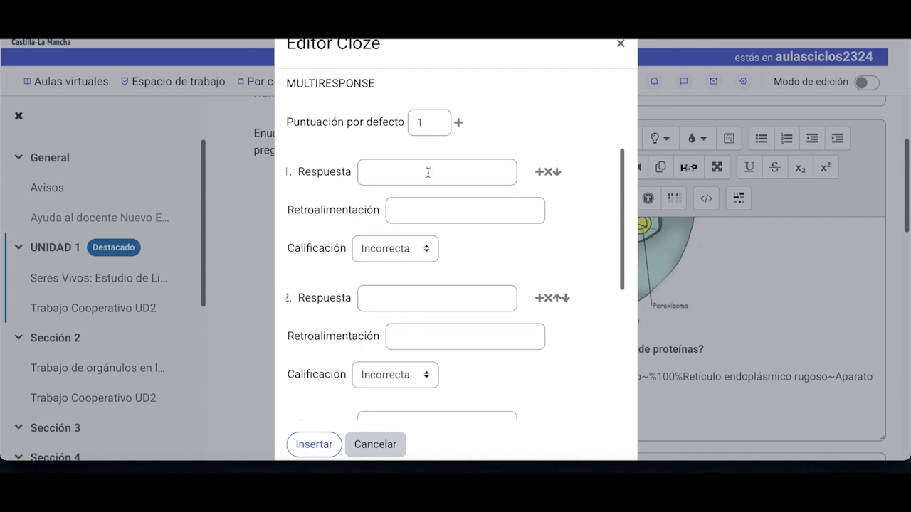
Set the first MULTIRESPONSE answer's grade to 33.33333%
left_click(372, 178)
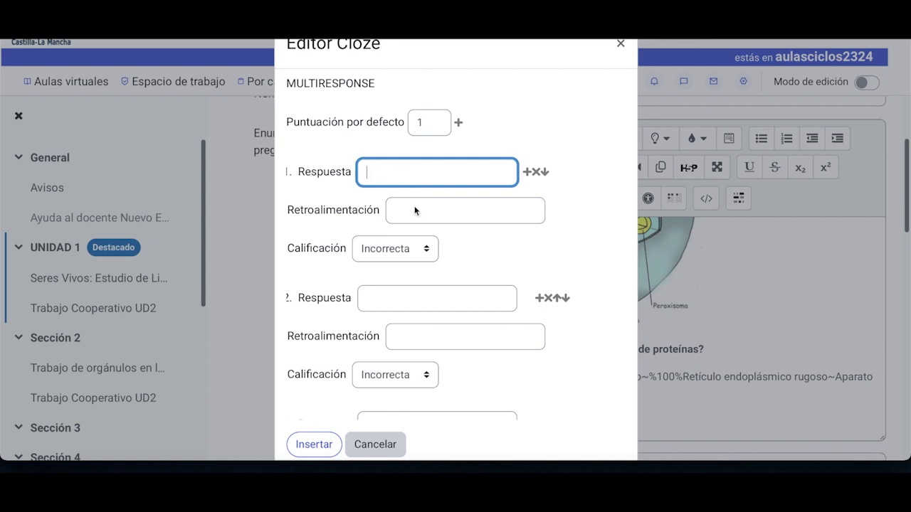
left_click(424, 254)
left_click(406, 294)
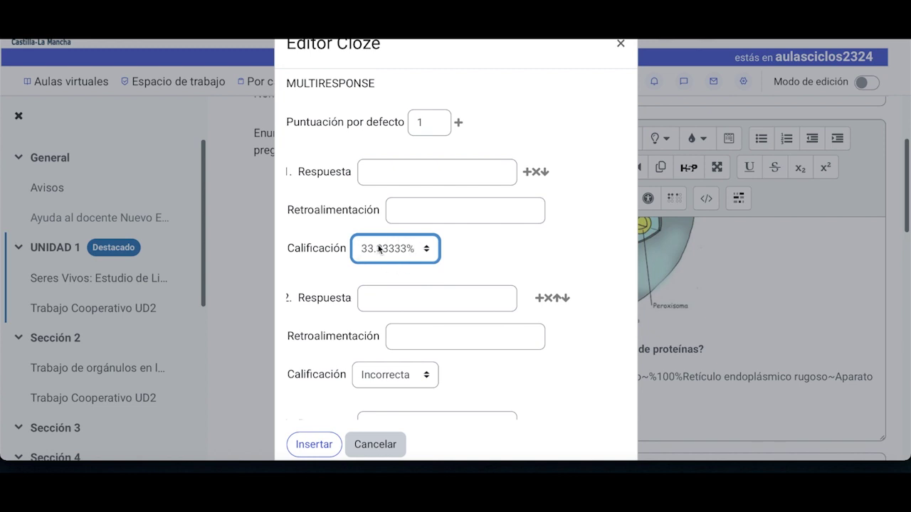
Set the second and third MULTIRESPONSE answers' grades to 33.33333% and the fourth answer's grade to Incorrecta
scroll(381, 249, "down", 1)
left_click(400, 287)
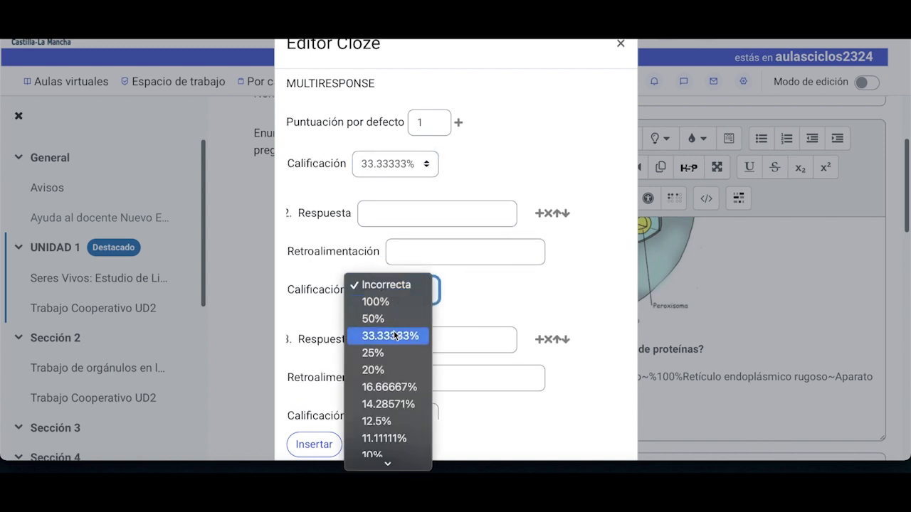
left_click(392, 332)
scroll(395, 335, "down", 1)
left_click(394, 333)
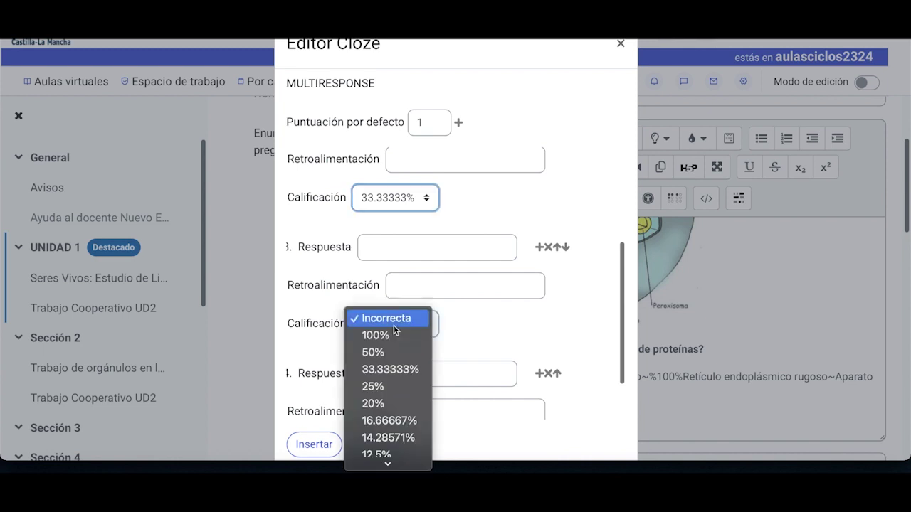
left_click(391, 368)
scroll(391, 367, "down", 1)
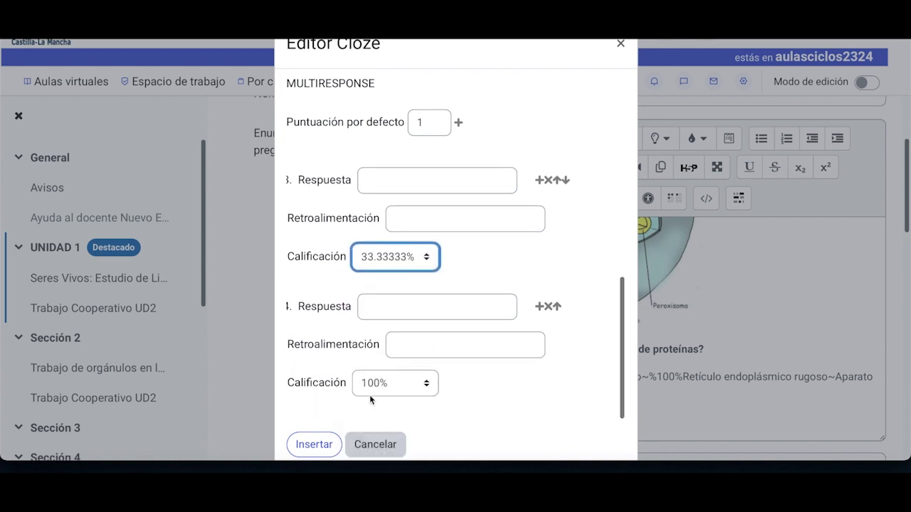
left_click(371, 388)
left_click(382, 400)
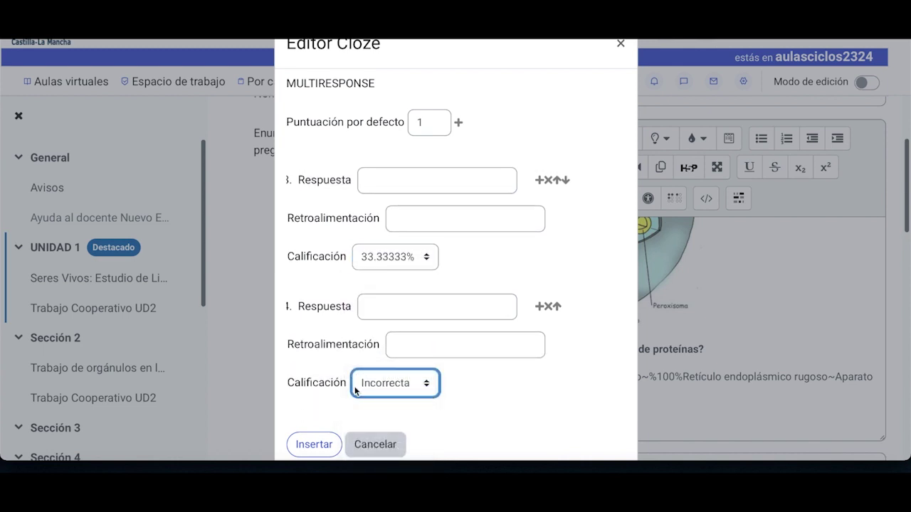
Check the four answers' grades, discard the unfinished MULTIRESPONSE subquestion, and review the existing code under "Señala los que sean orgánulos celulares"
scroll(394, 385, "up", 1)
scroll(393, 385, "up", 3)
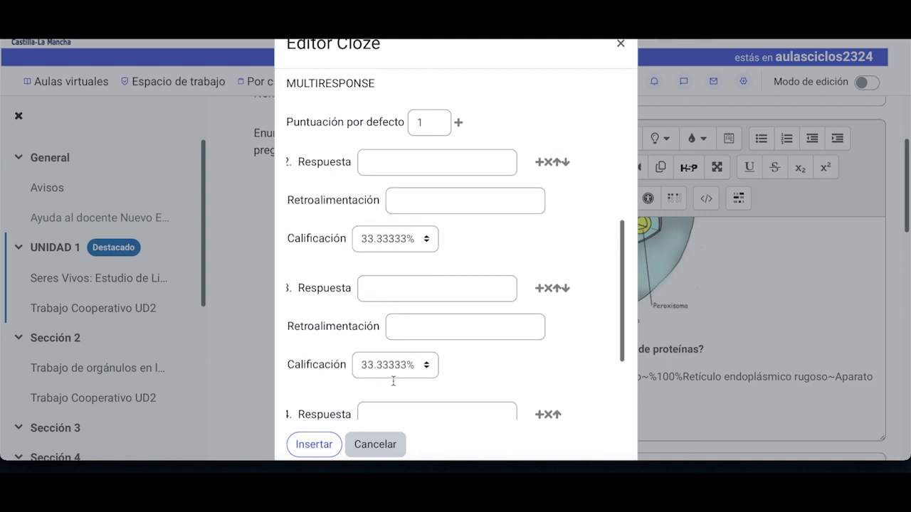
scroll(393, 380, "up", 1)
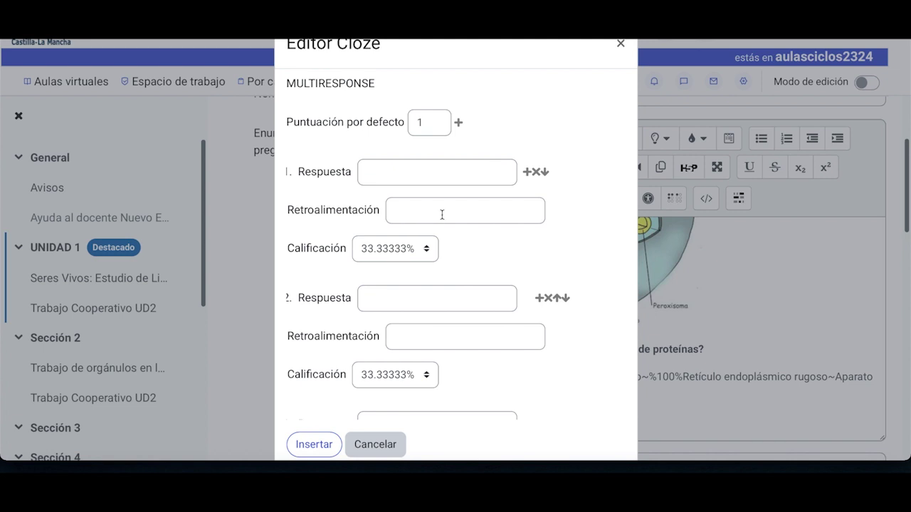
scroll(401, 235, "down", 5)
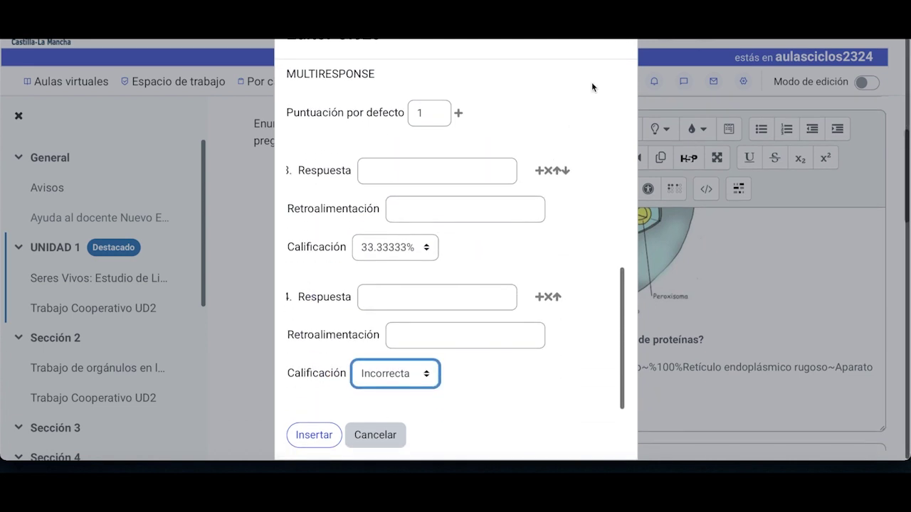
left_click(620, 44)
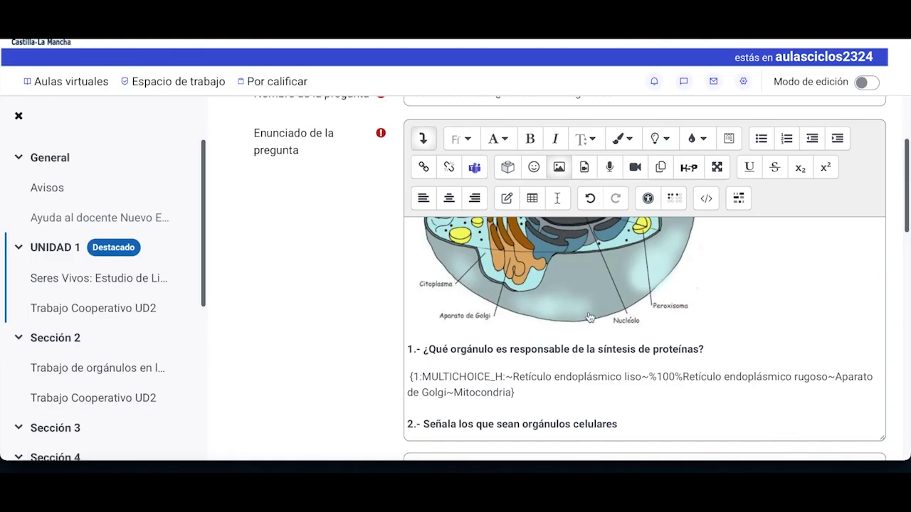
scroll(589, 317, "down", 2)
scroll(540, 349, "up", 1)
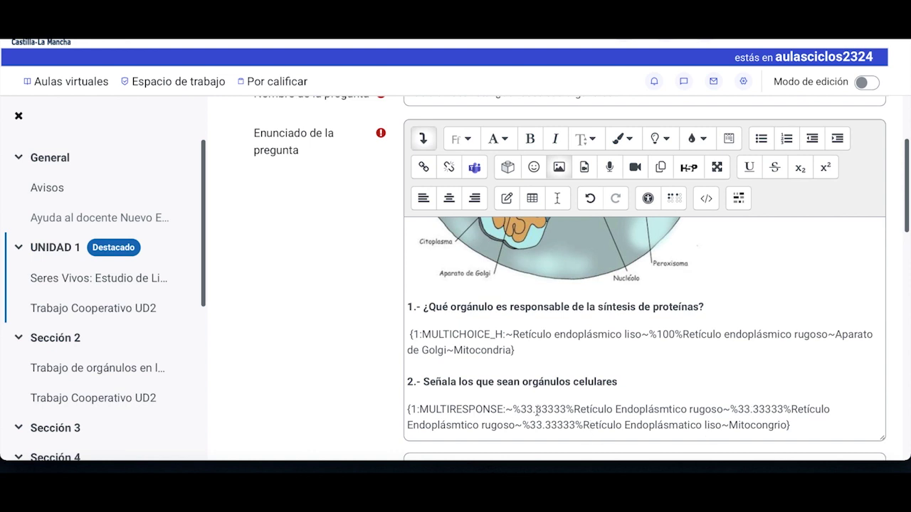
scroll(537, 411, "down", 1)
scroll(537, 411, "up", 1)
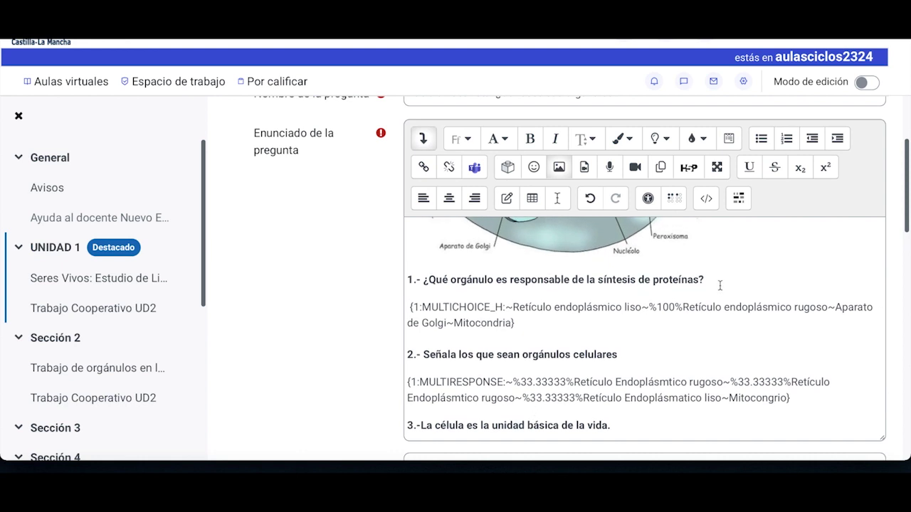
Start a MULTIRESPONSE subquestion with two answers, V and F, then discard it without inserting
left_click(739, 198)
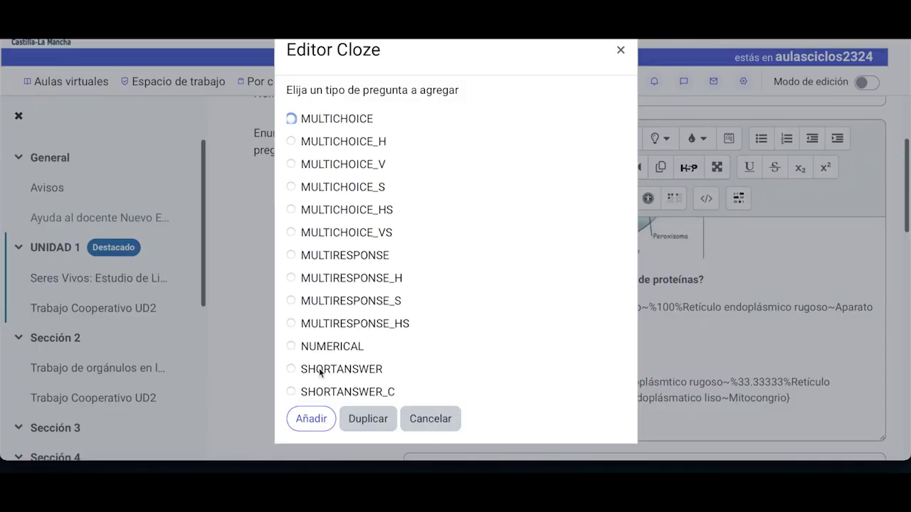
left_click(311, 419)
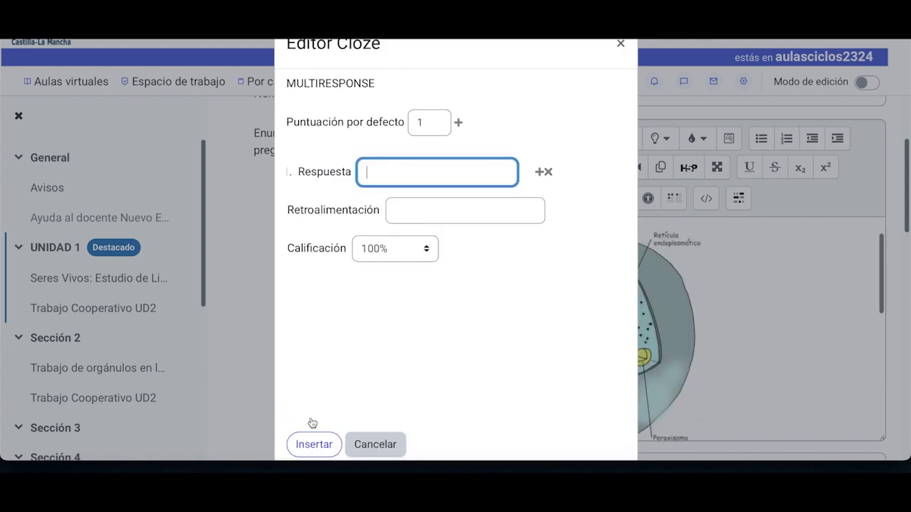
left_click(459, 122)
left_click(421, 178)
type("V")
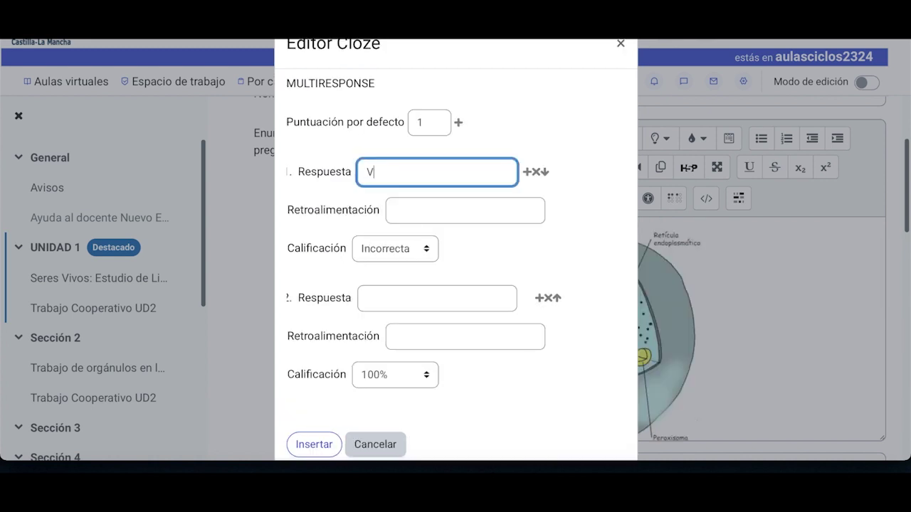
left_click(398, 307)
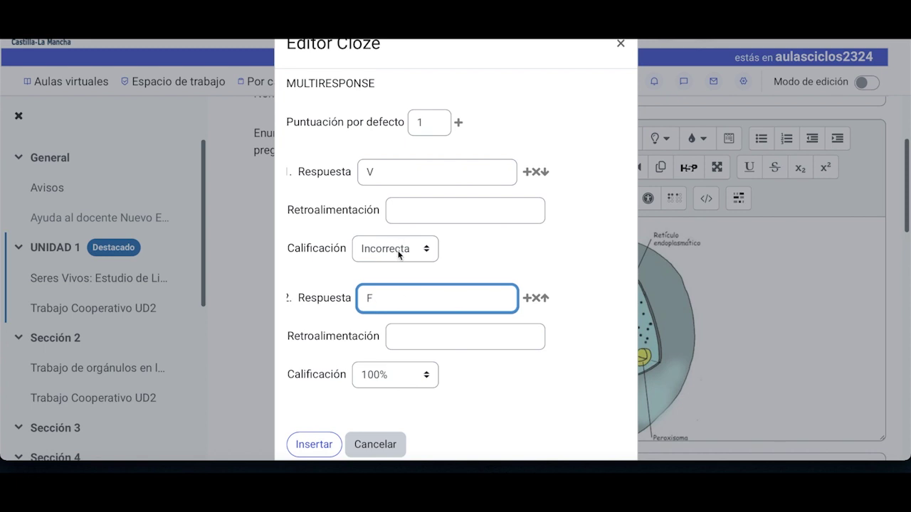
left_click(621, 43)
Review the third subquestion's true/false MULTICHOICE code and the fourth subquestion about the year DNA was discovered
scroll(587, 357, "down", 3)
scroll(587, 358, "down", 3)
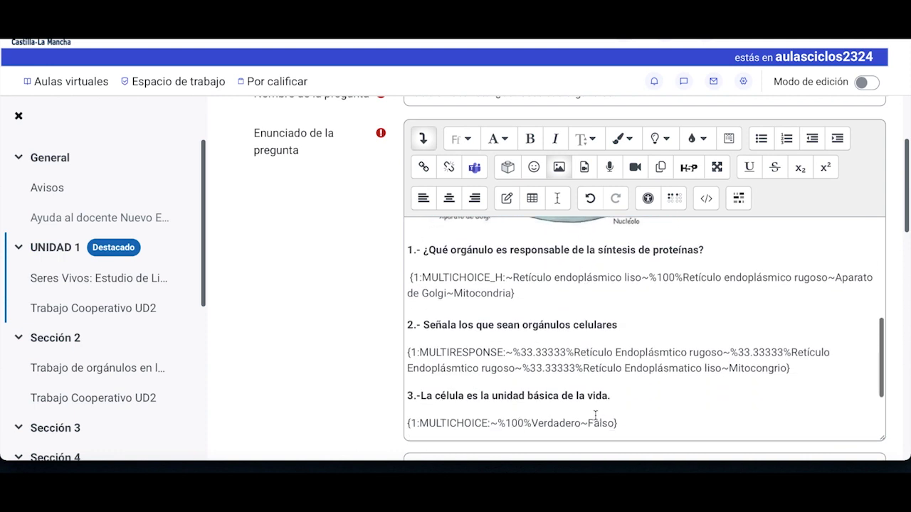
scroll(554, 415, "down", 1)
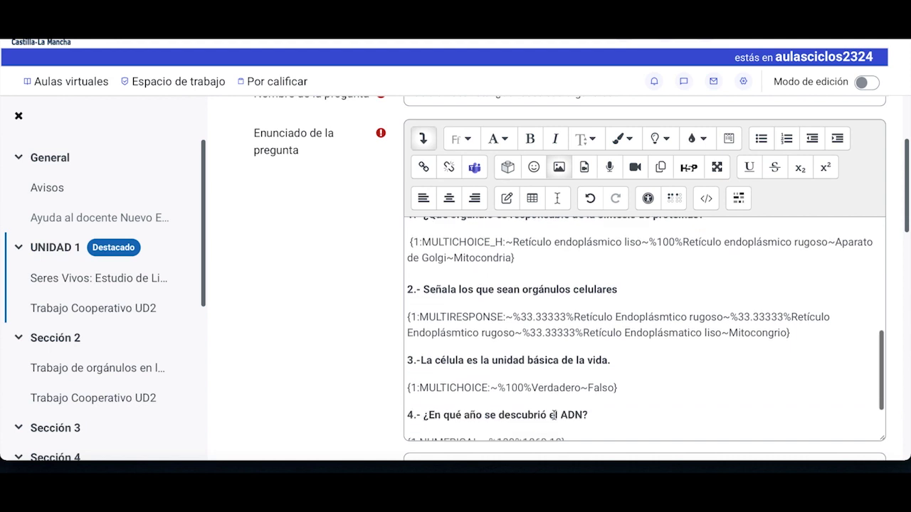
scroll(554, 416, "up", 1)
scroll(554, 415, "down", 1)
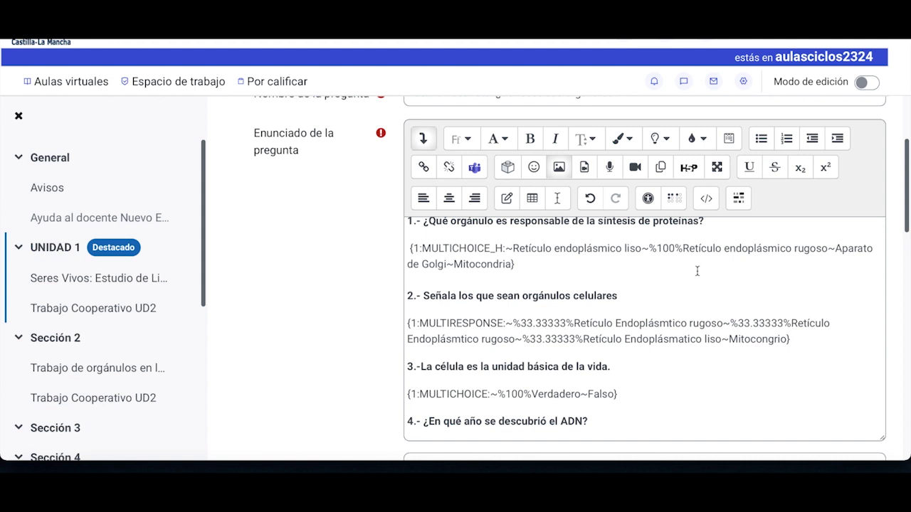
Start a NUMERICAL subquestion for the year DNA was discovered, with 1986 as its answer
left_click(605, 421)
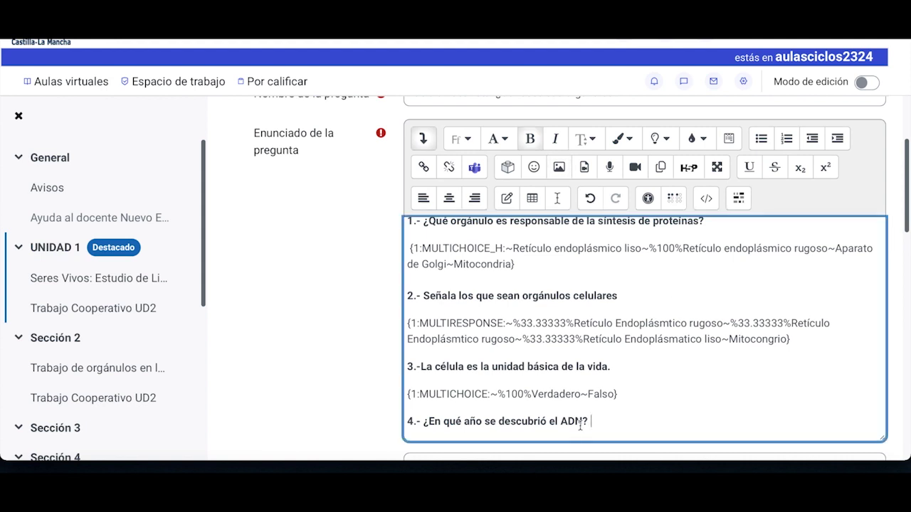
scroll(579, 426, "down", 1)
scroll(578, 422, "up", 2)
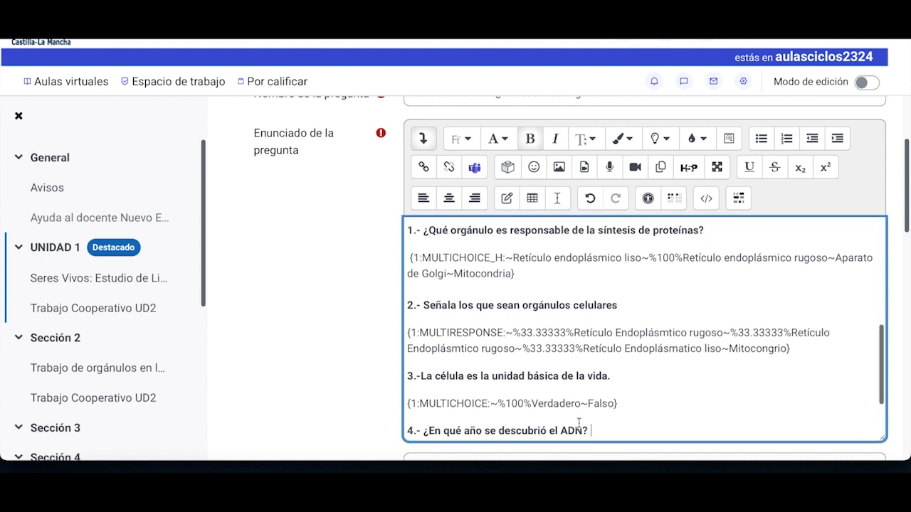
left_click(738, 198)
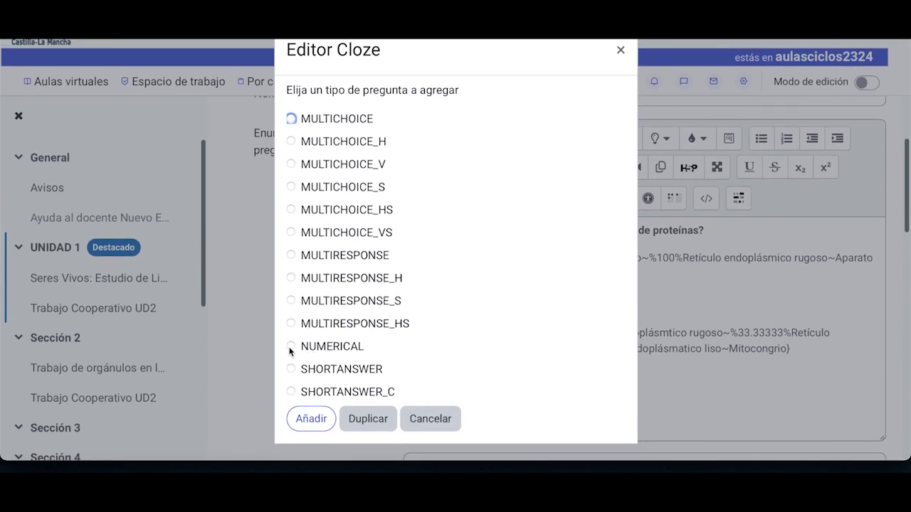
left_click(291, 348)
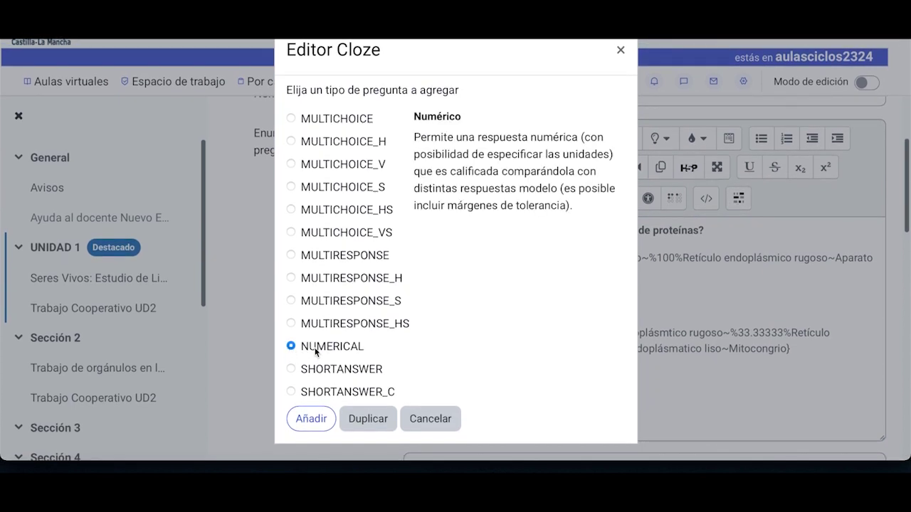
left_click(309, 420)
type("1986")
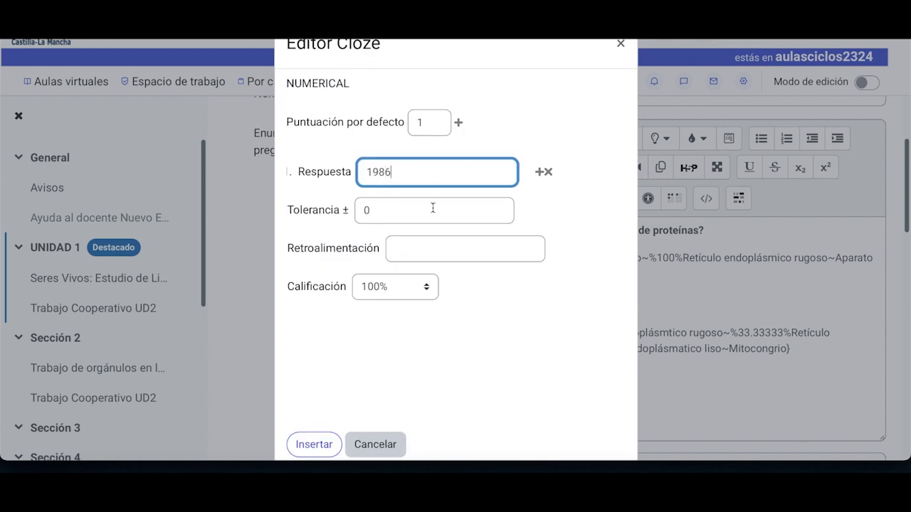
Set the NUMERICAL answer's tolerance to 10, then discard the subquestion without inserting it
left_click(383, 212)
key("BackSpace")
type("10")
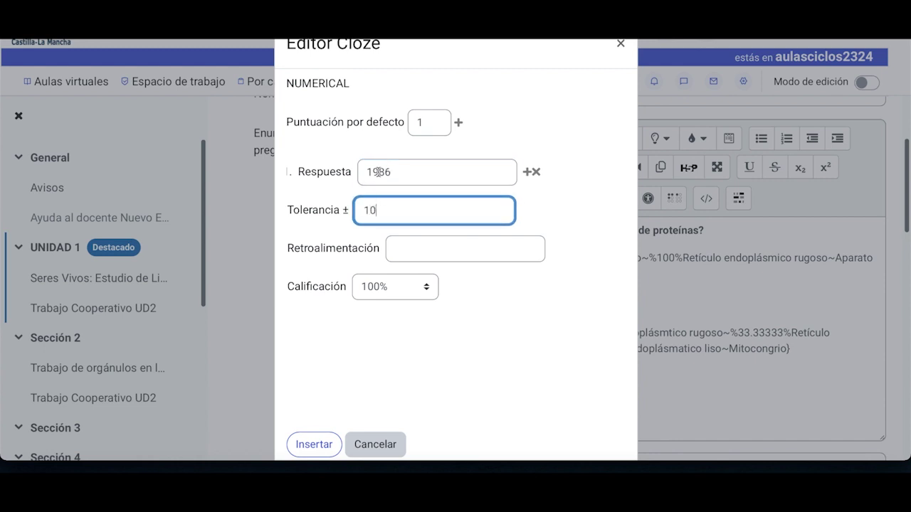
left_click(405, 244)
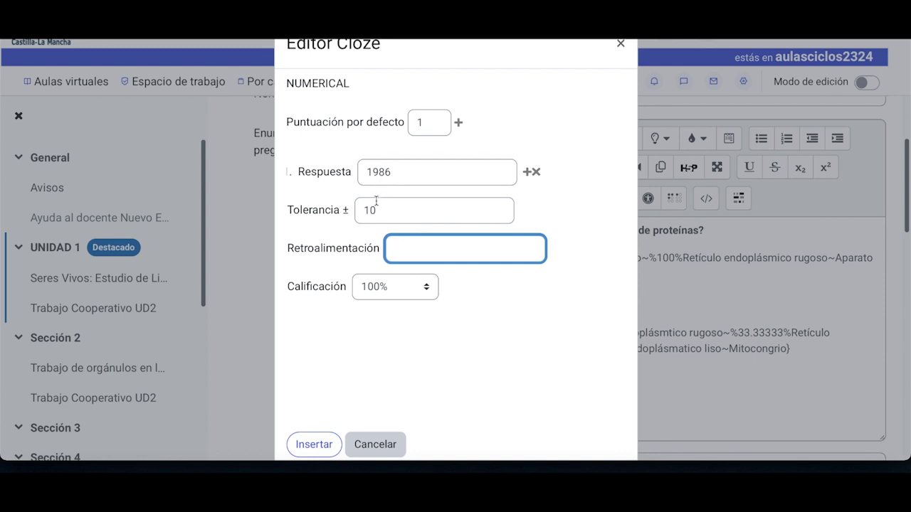
left_click(621, 45)
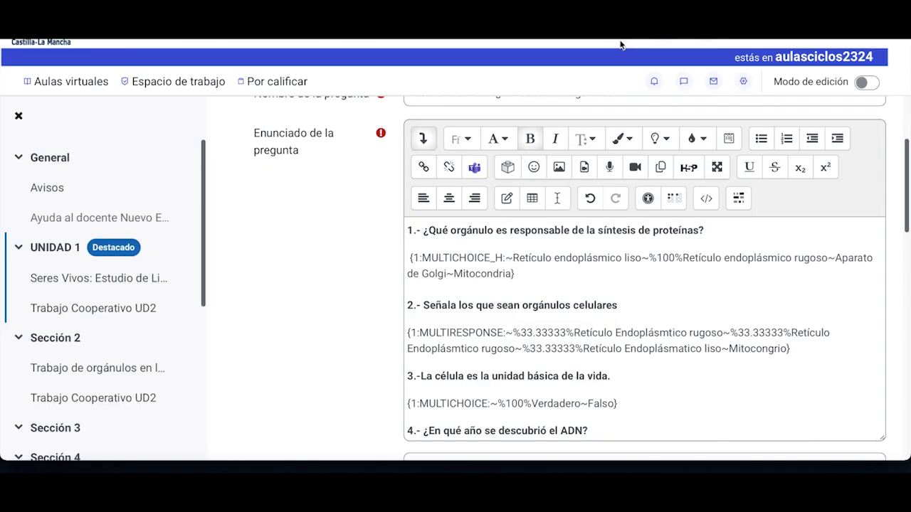
Review the fourth subquestion's existing NUMERICAL code and the fifth subquestion about cellular respiration
scroll(584, 360, "down", 2)
scroll(584, 361, "up", 1)
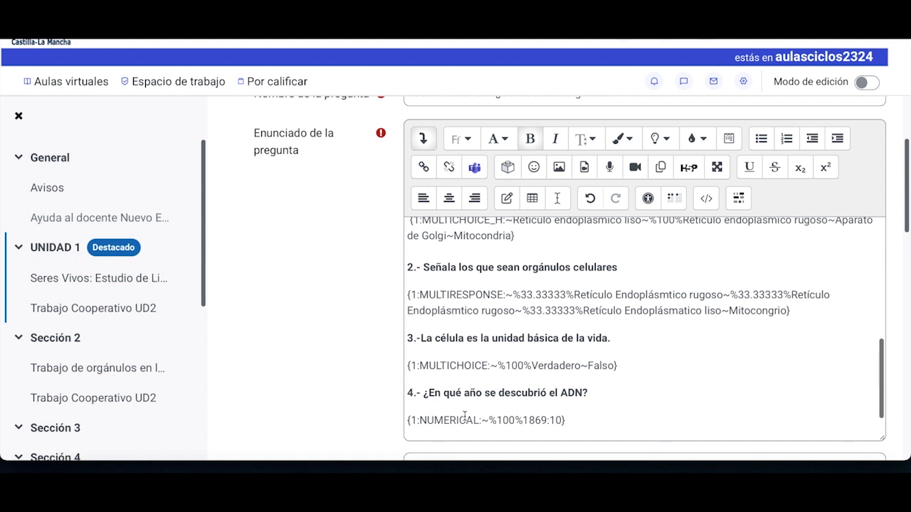
scroll(543, 423, "down", 2)
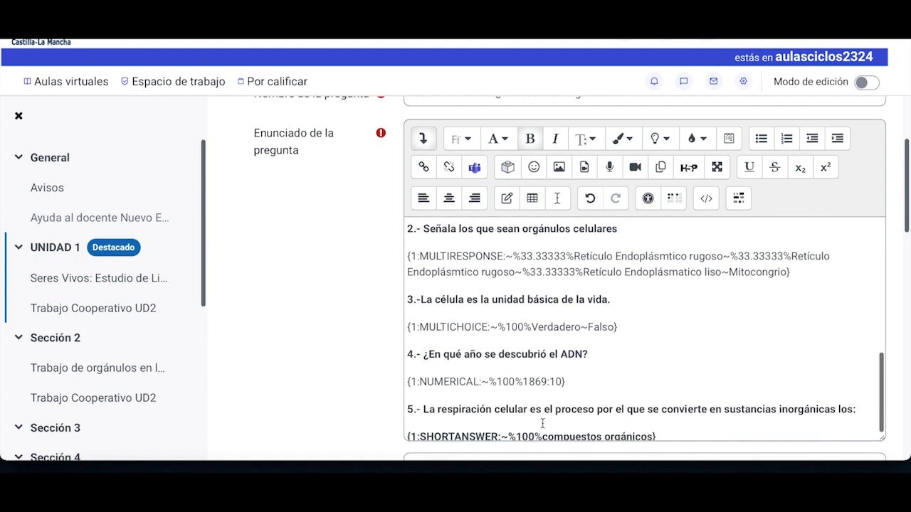
scroll(542, 423, "up", 1)
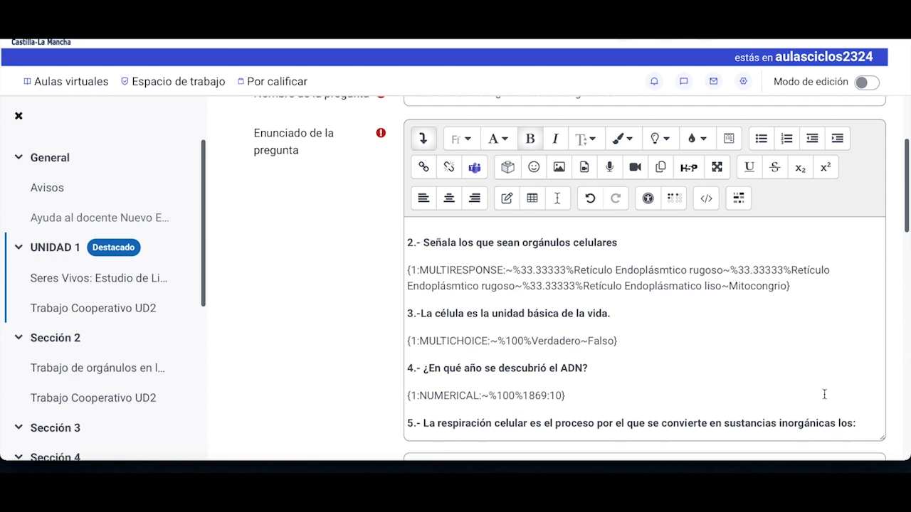
Compare the SHORTANSWER and SHORTANSWER_C descriptions, then view the blank SHORTANSWER form and close it without inserting
left_click(738, 200)
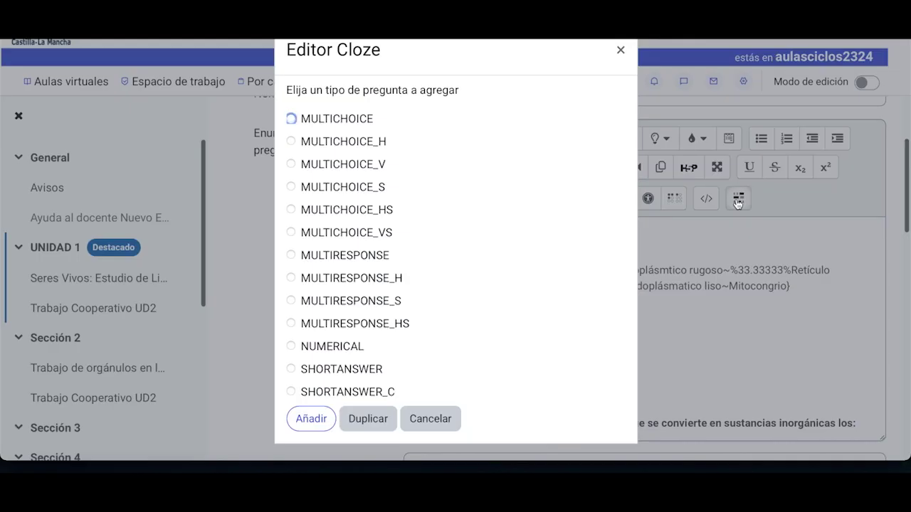
left_click(334, 370)
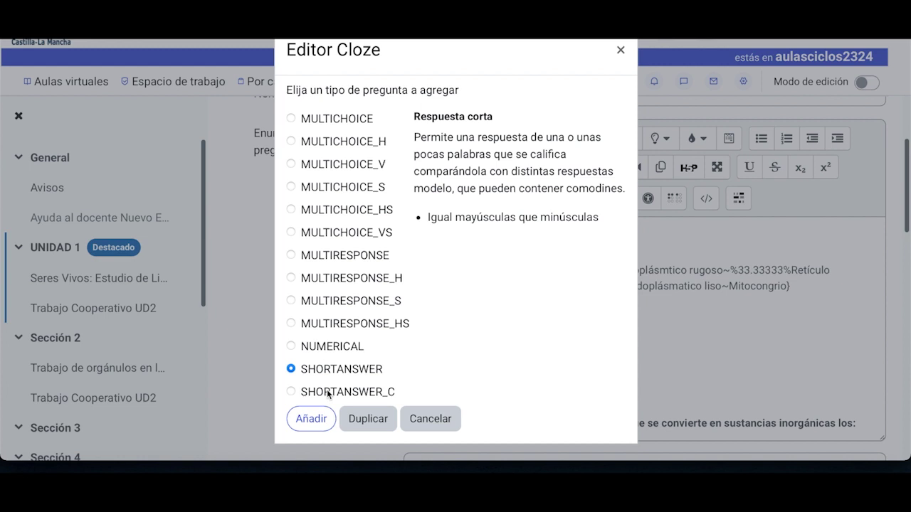
left_click(328, 392)
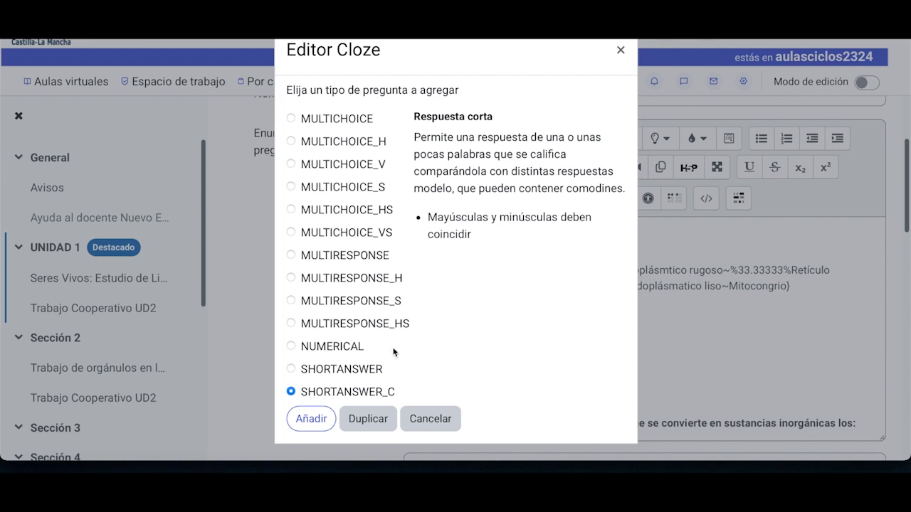
left_click(357, 368)
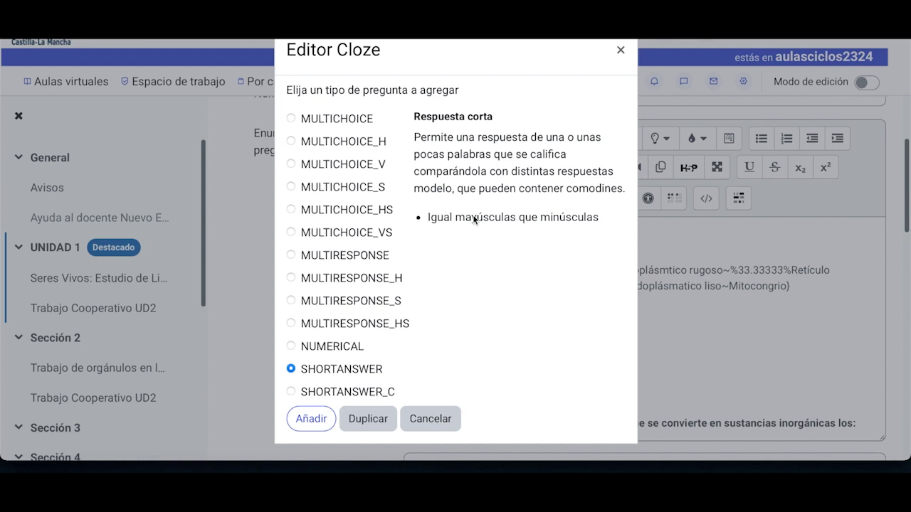
left_click(311, 419)
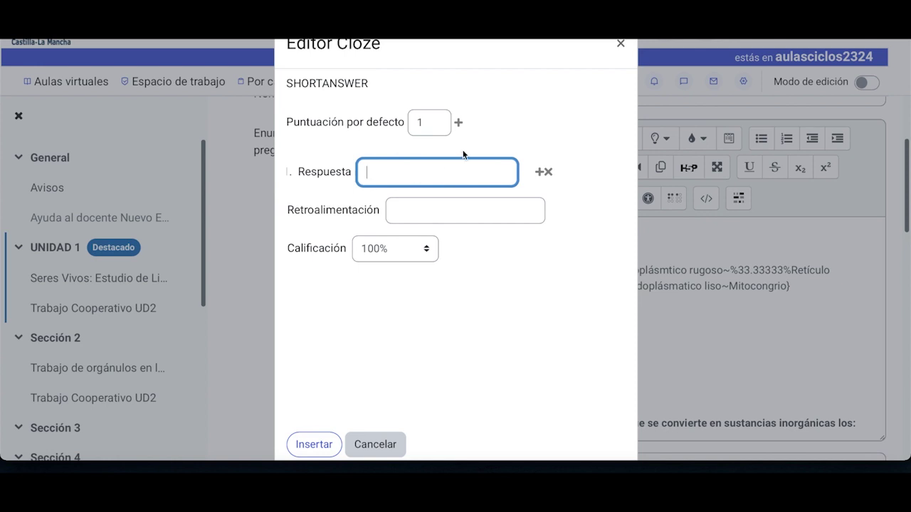
left_click(621, 44)
Enter "MENSAJE" as the Cloze question's general feedback
scroll(609, 410, "down", 1)
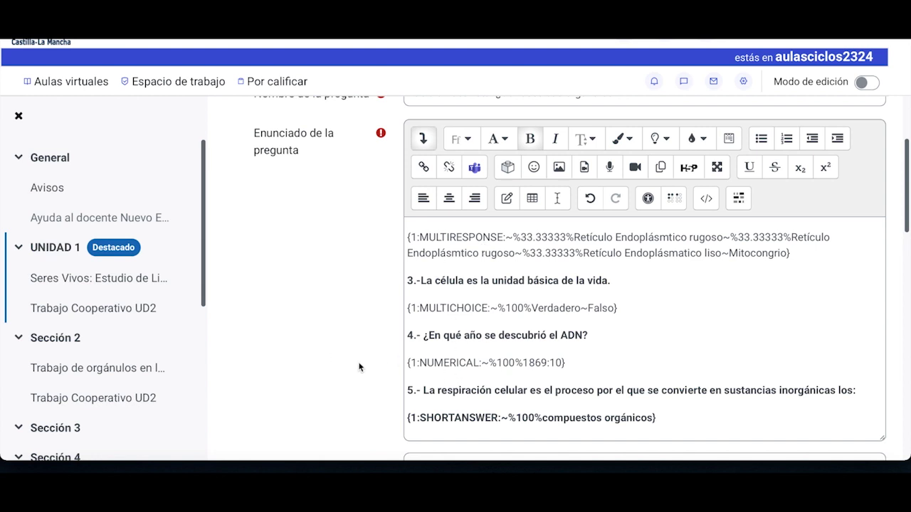
scroll(359, 367, "down", 3)
scroll(360, 367, "down", 6)
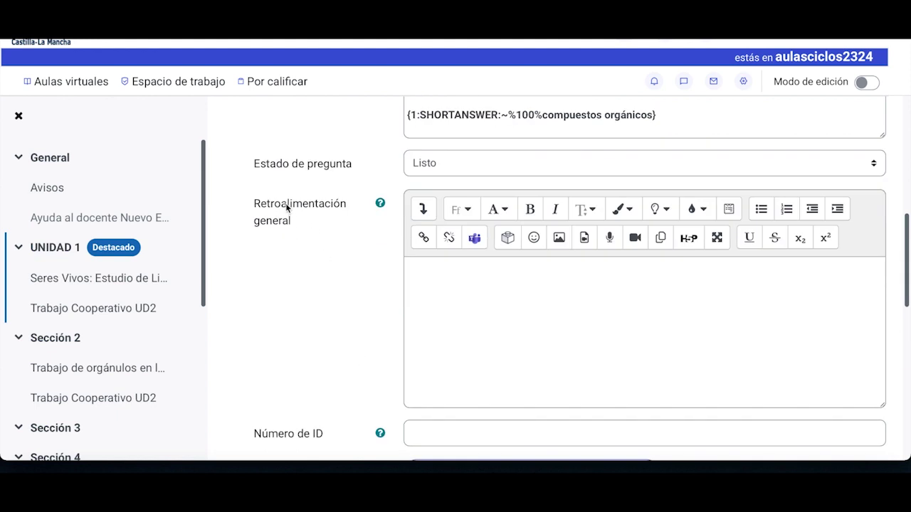
left_click(438, 274)
type("MENSAJE")
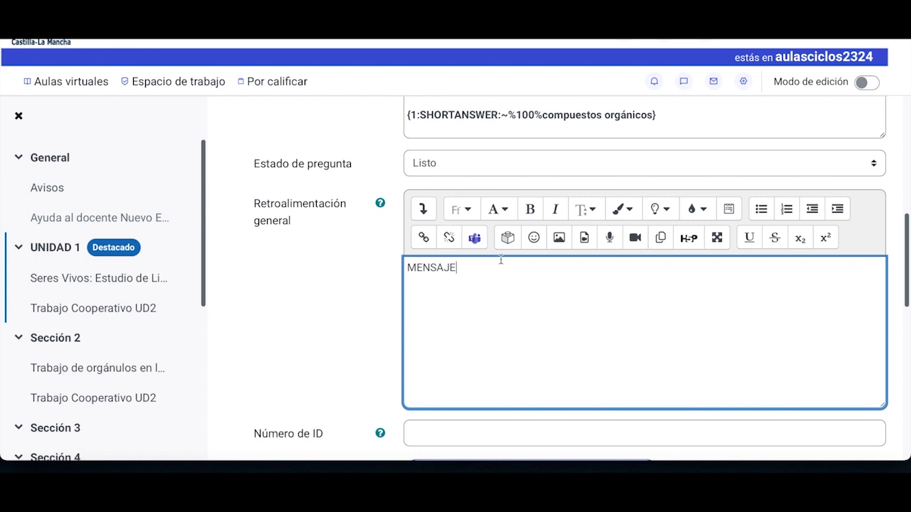
Set the Cloze question's penalty for each incorrect attempt to 10% in its multiple-attempts settings
scroll(362, 331, "down", 4)
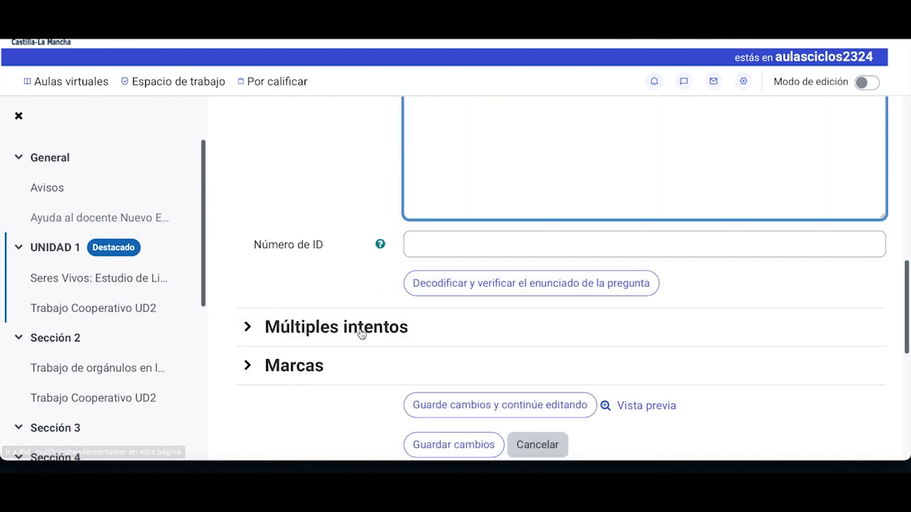
left_click(246, 259)
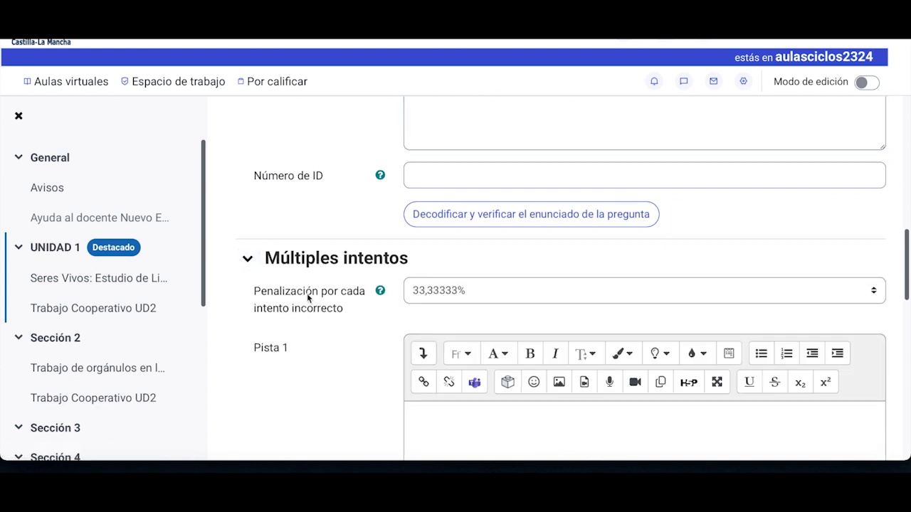
left_click(459, 292)
left_click(449, 331)
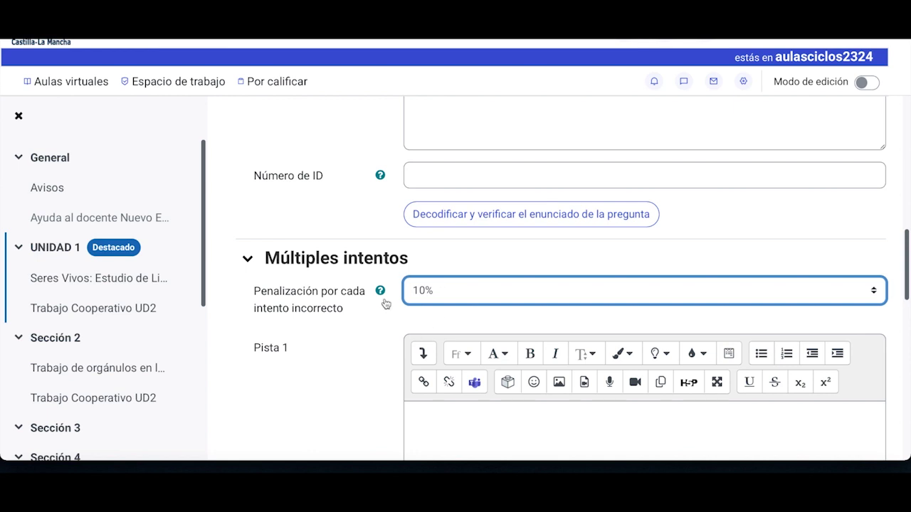
left_click(248, 259)
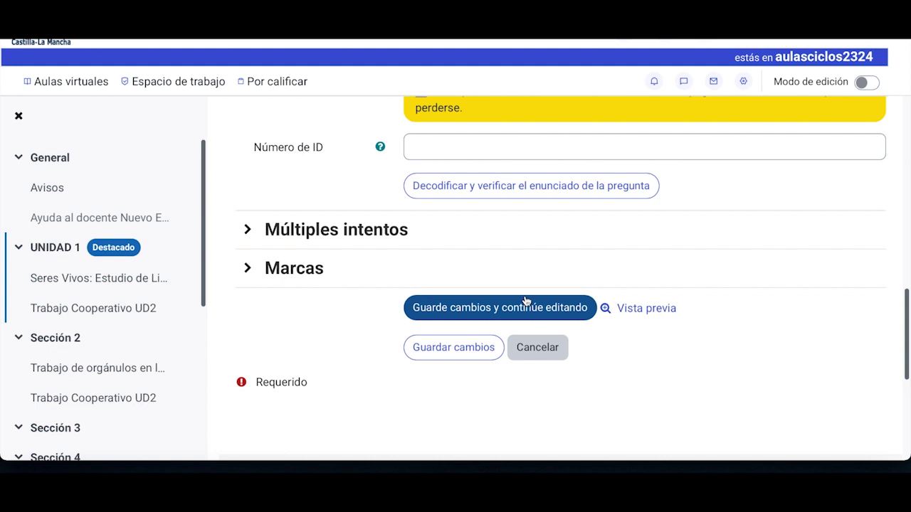
Review the end of the Cloze question form, then save the changes and continue editing
scroll(509, 265, "up", 1)
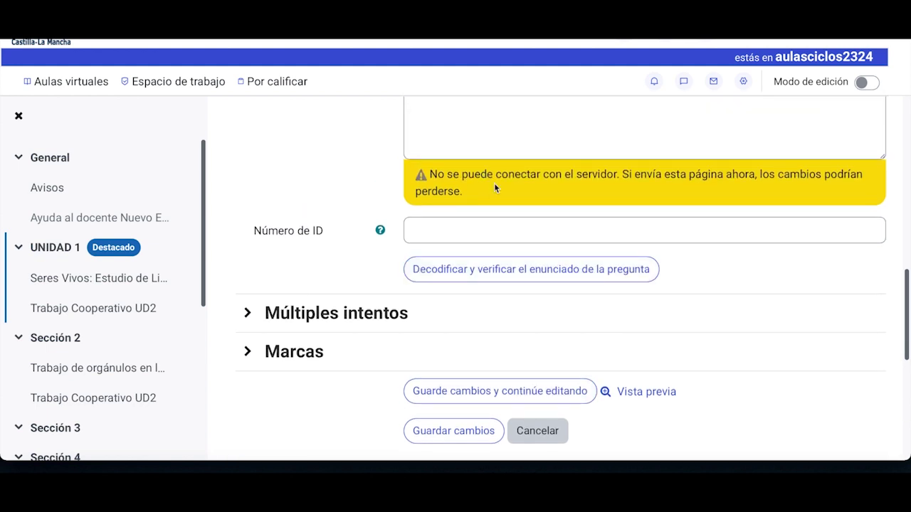
scroll(493, 183, "down", 1)
scroll(520, 265, "up", 6)
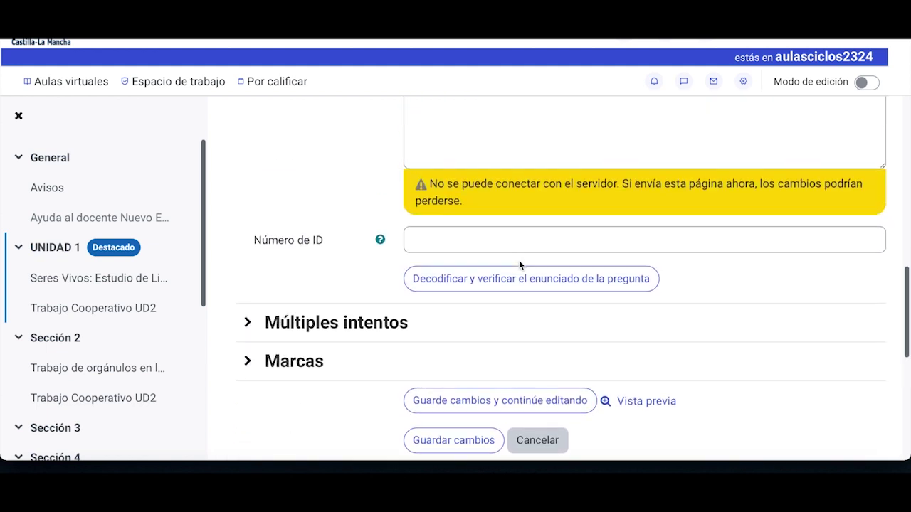
scroll(519, 261, "down", 10)
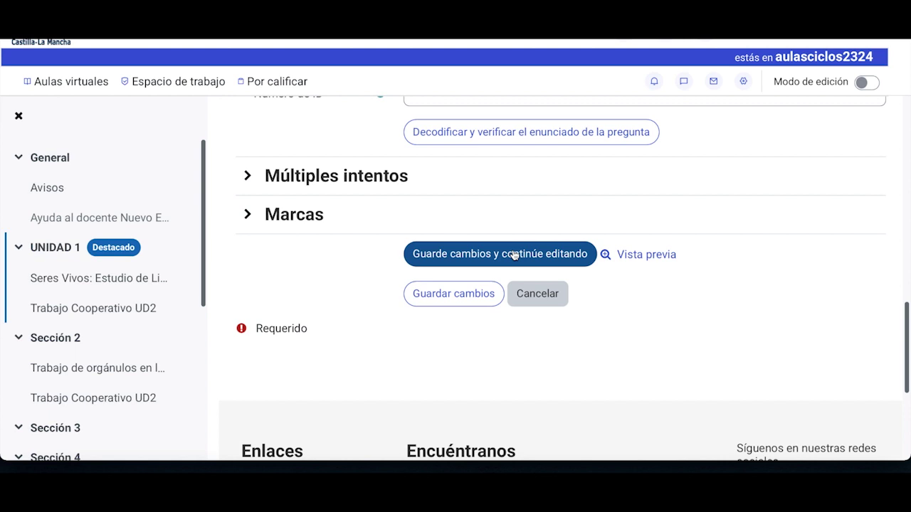
scroll(502, 210, "up", 8)
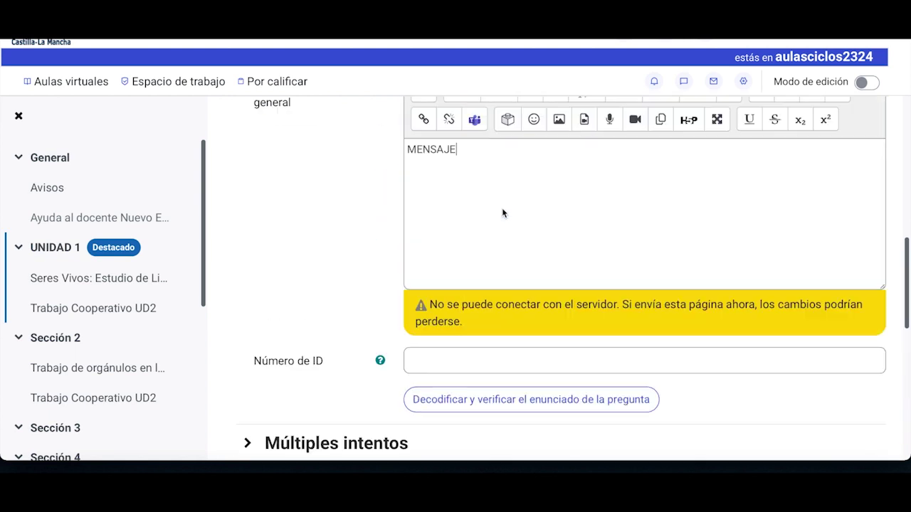
scroll(501, 207, "down", 9)
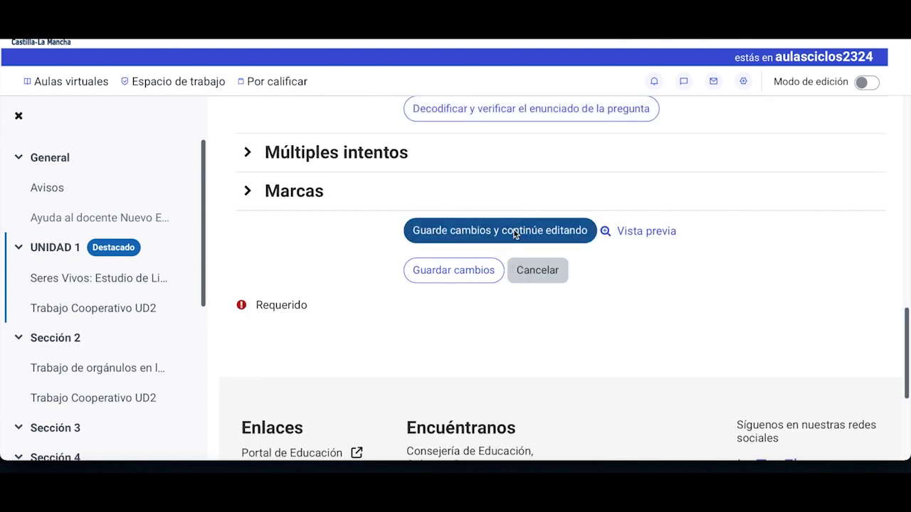
left_click(514, 230)
Preview the saved Cloze question and look through its score, the cell image and the first subquestions
scroll(513, 229, "down", 3)
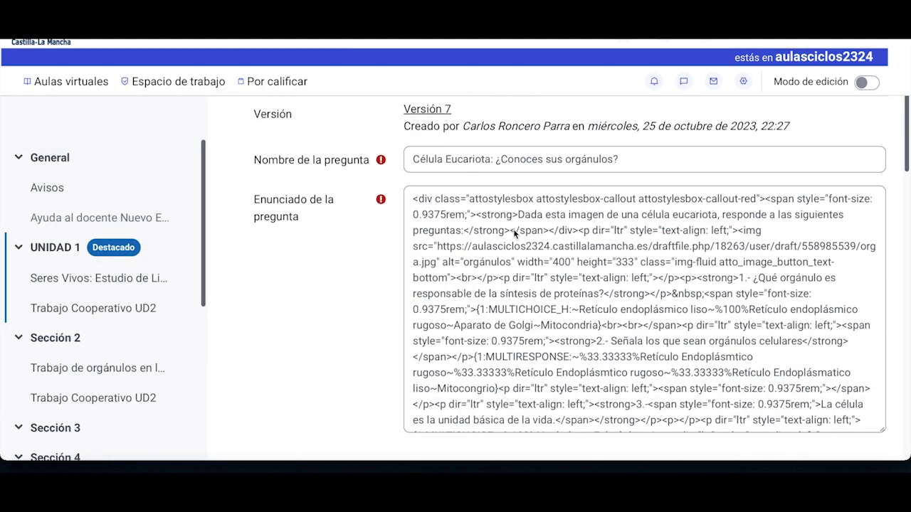
scroll(514, 231, "down", 15)
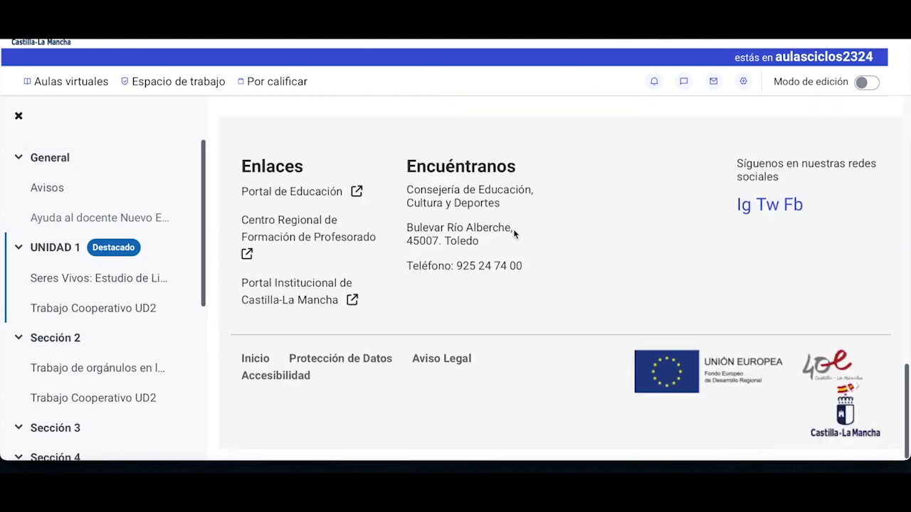
scroll(514, 233, "up", 4)
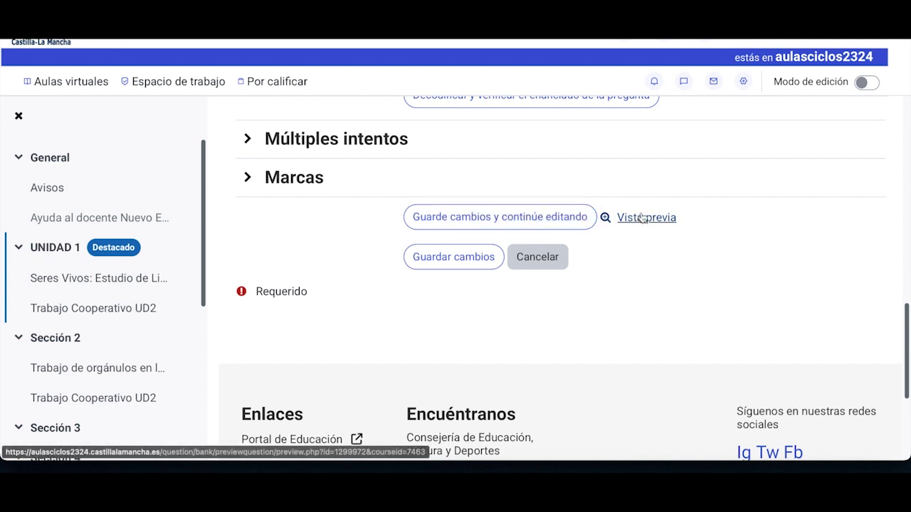
left_click(642, 217)
left_click_drag(360, 39, 618, 77)
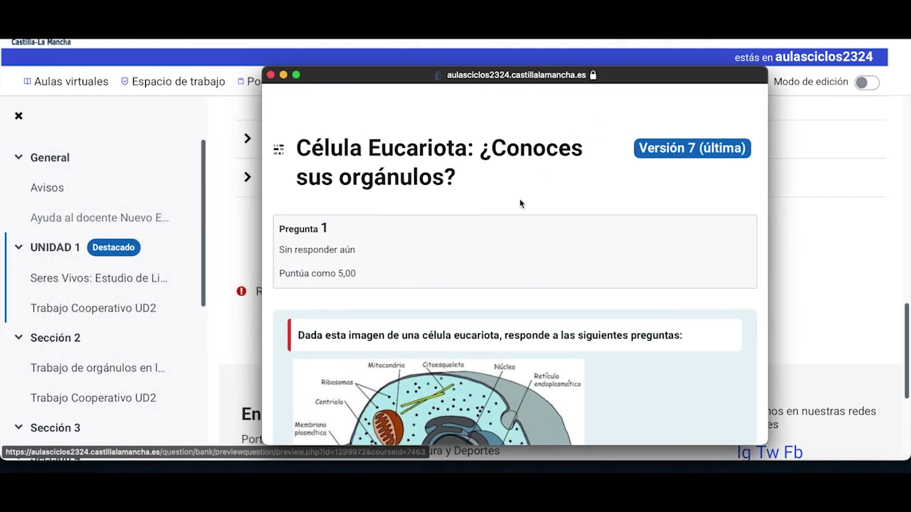
scroll(488, 189, "down", 4)
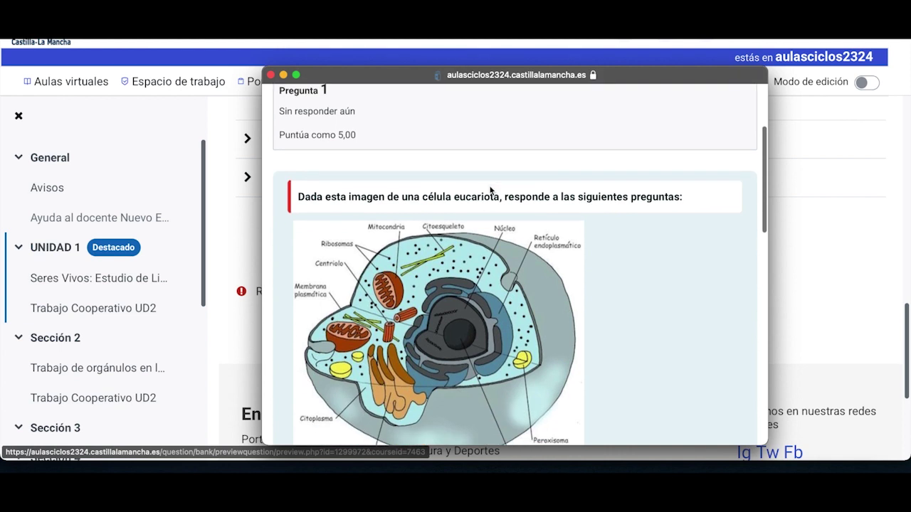
scroll(490, 190, "up", 1)
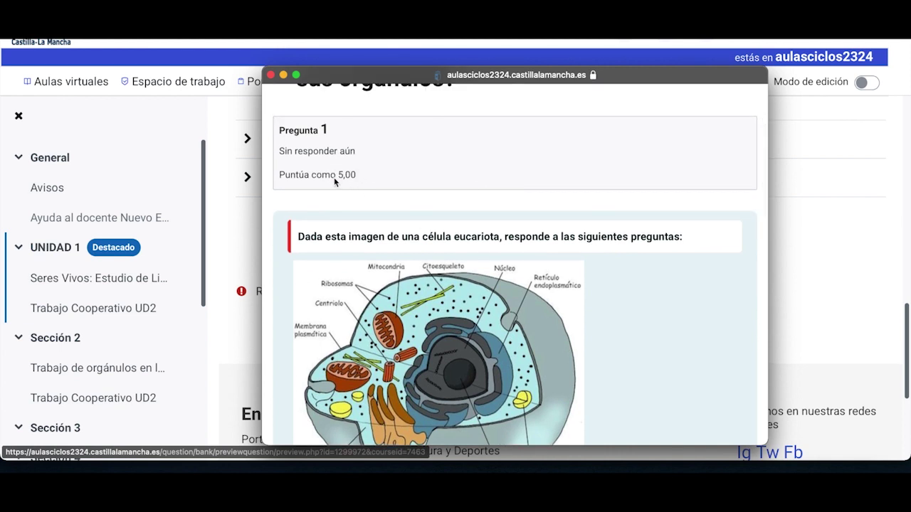
scroll(410, 197, "down", 5)
scroll(410, 203, "up", 2)
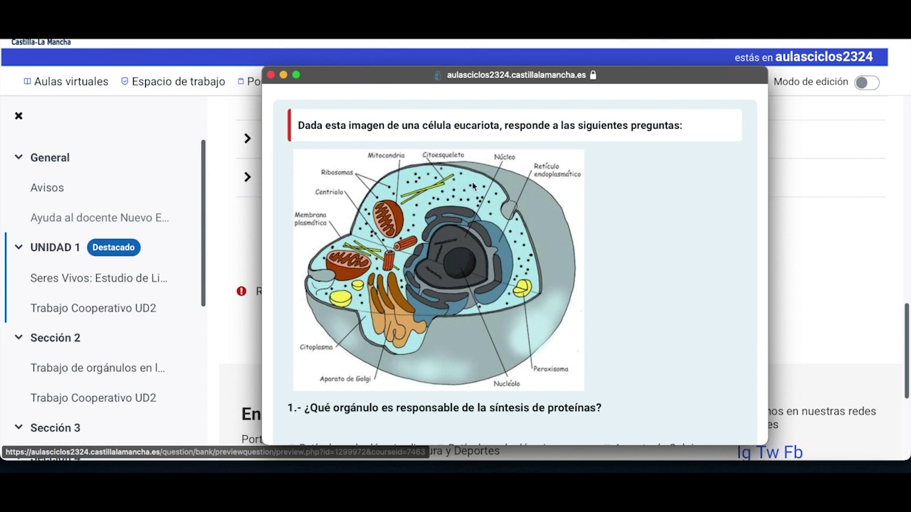
scroll(472, 216, "down", 6)
scroll(471, 215, "down", 6)
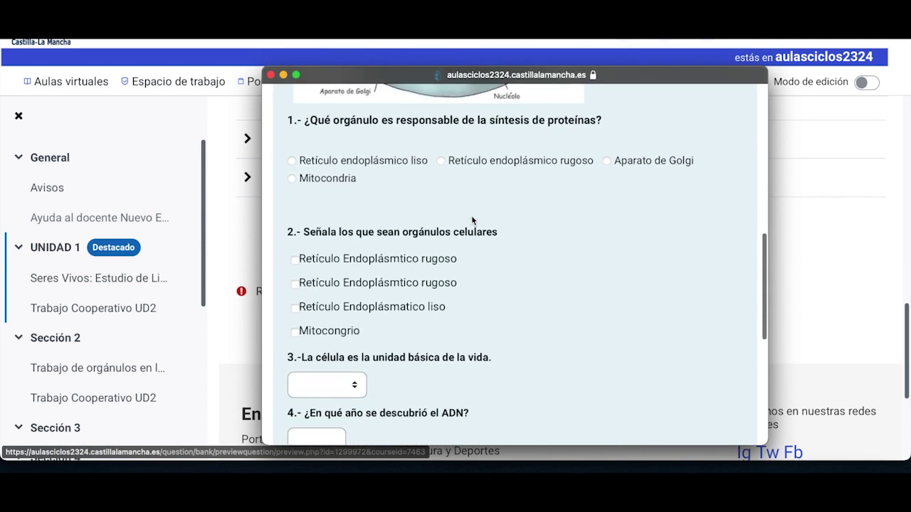
Check the true/false choices of subquestion 3 and the empty answer fields of subquestions 4 and 5
left_click(370, 244)
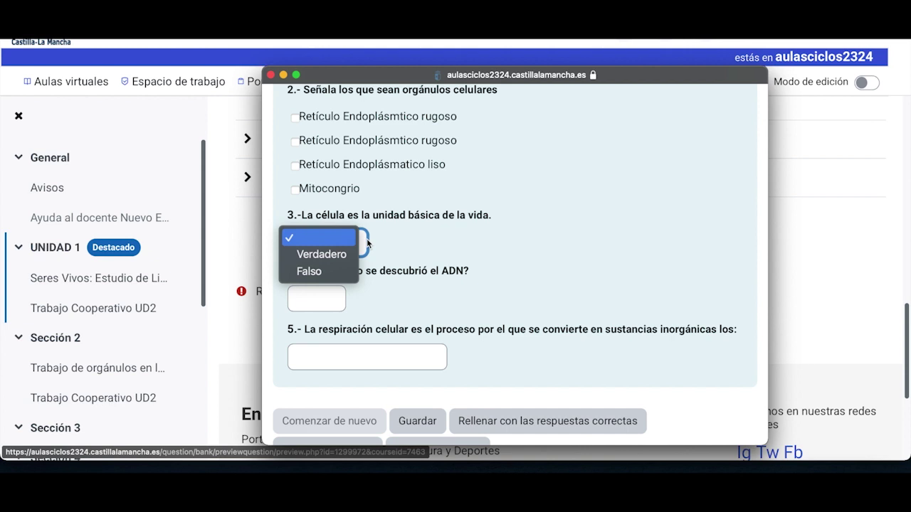
scroll(417, 224, "down", 2)
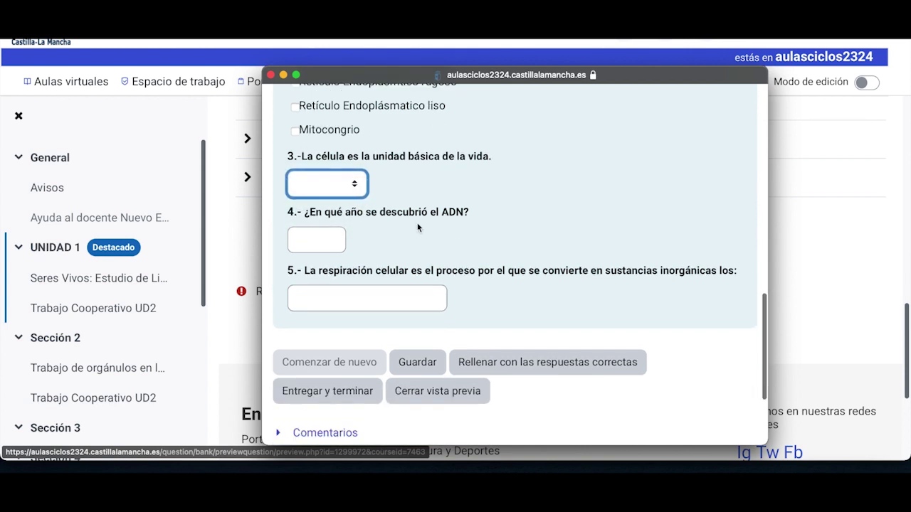
left_click(323, 239)
left_click(349, 299)
scroll(427, 299, "down", 2)
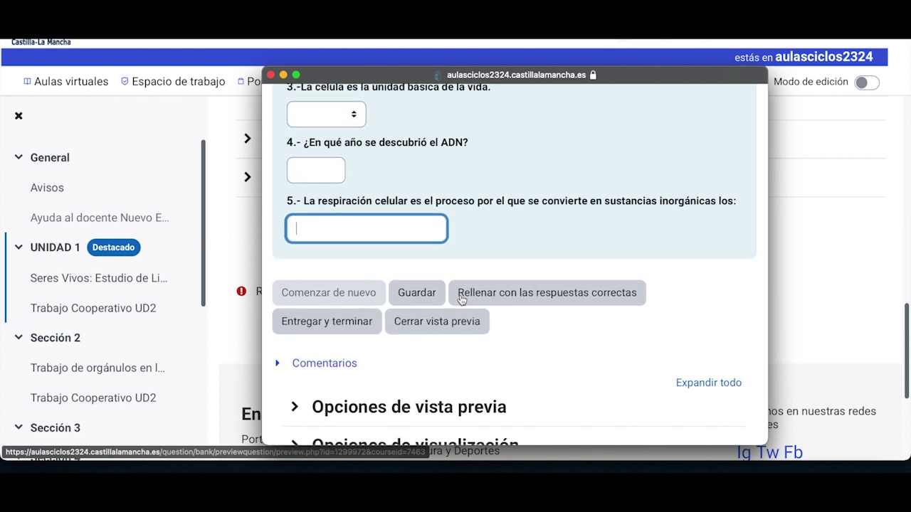
Go over the whole Cloze preview once more, from the cell image to the last subquestion, and close it
scroll(460, 300, "up", 12)
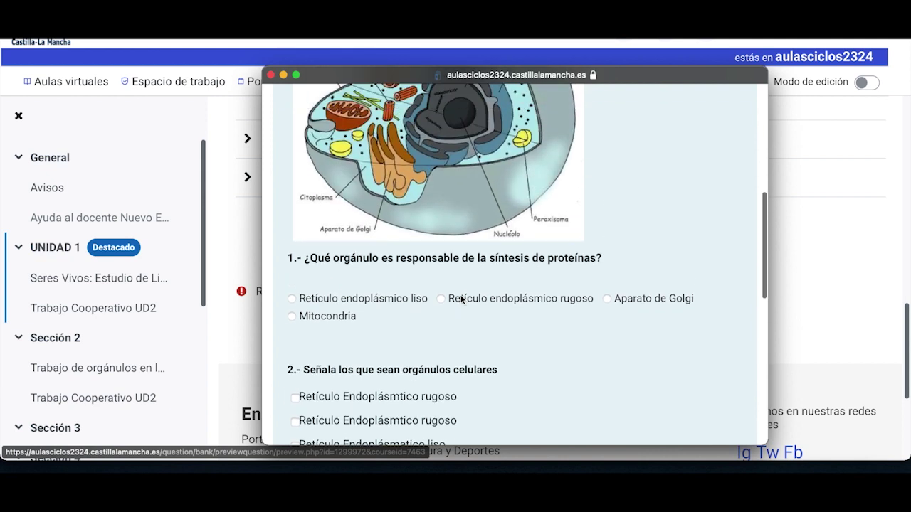
scroll(461, 300, "up", 4)
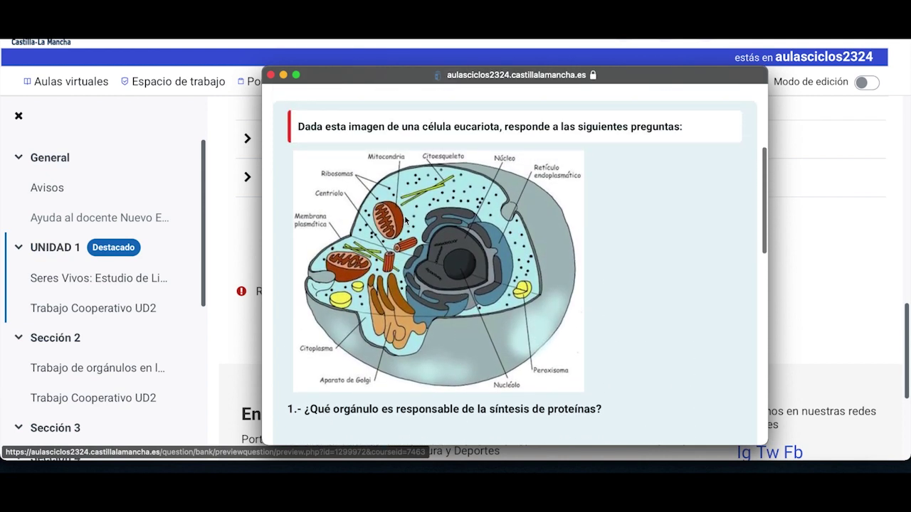
scroll(407, 219, "down", 17)
scroll(405, 220, "up", 17)
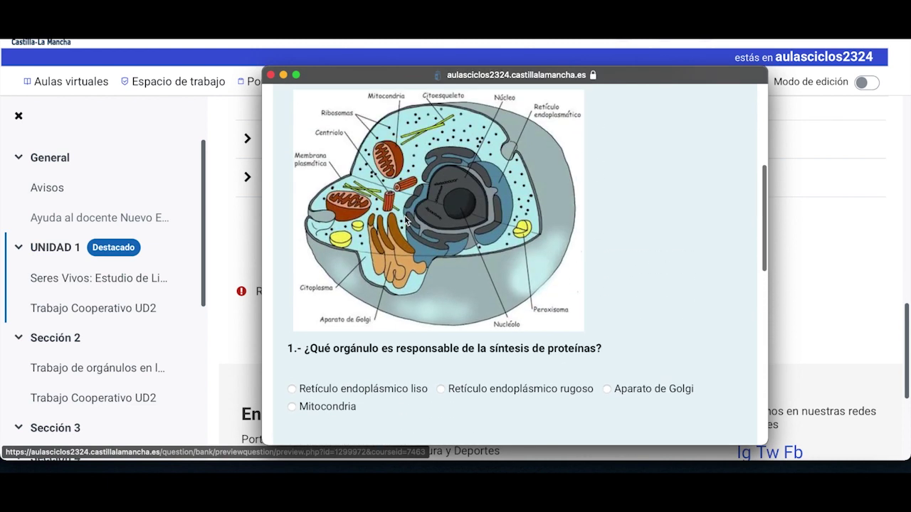
scroll(407, 221, "up", 3)
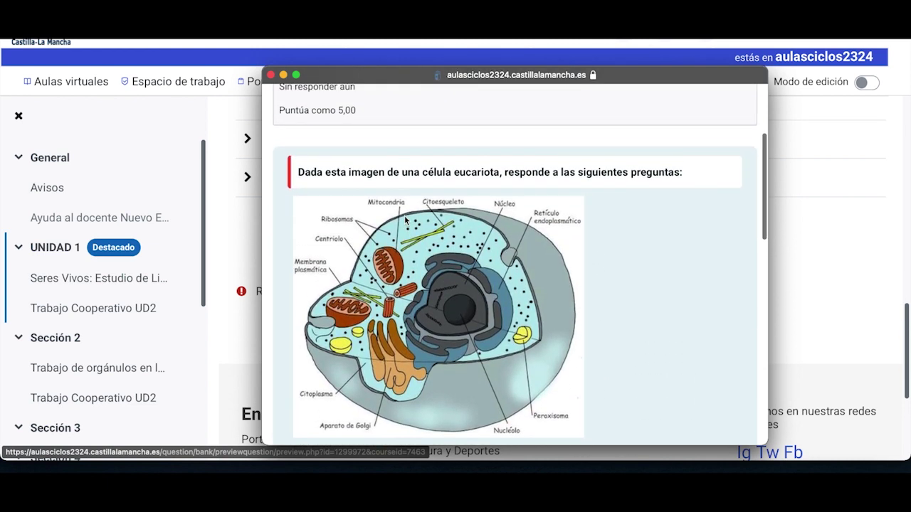
scroll(406, 220, "up", 3)
scroll(404, 217, "up", 1)
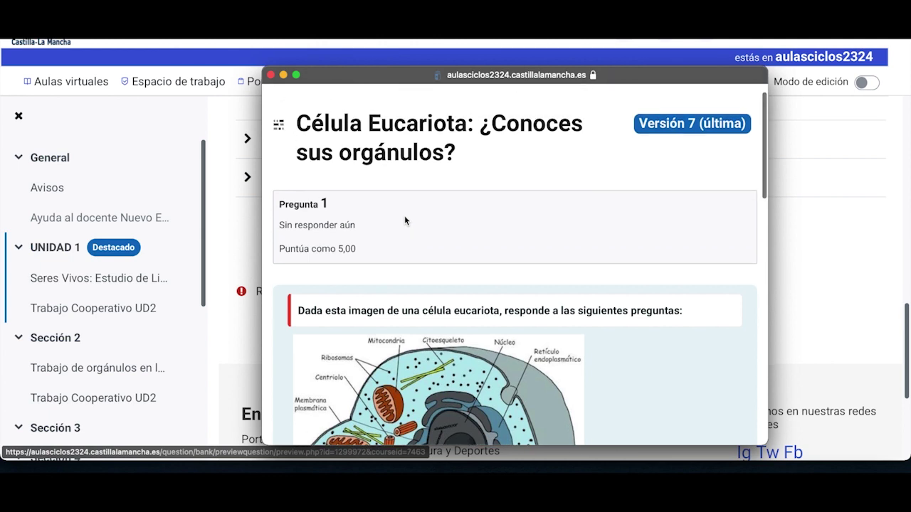
left_click(271, 76)
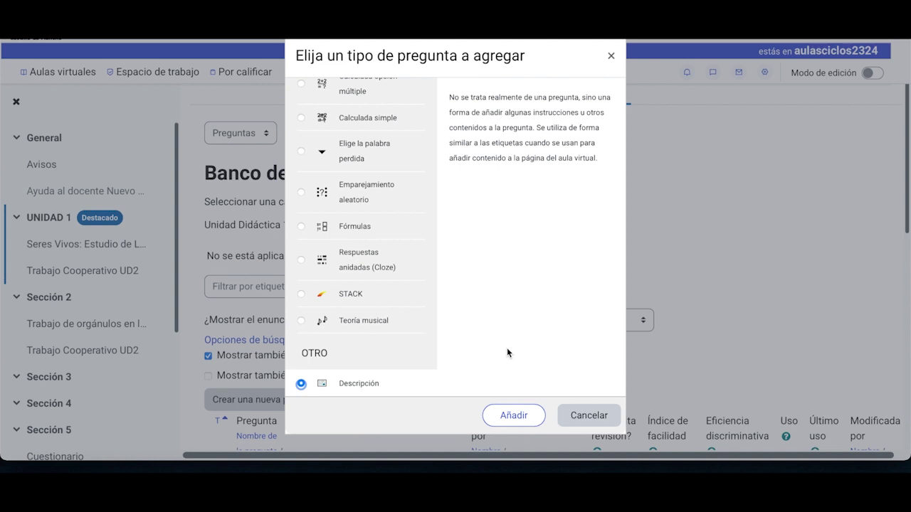
Add a Descripción question to the UD1 category and name it "Consejo: Lee bien las preguntas antes de responder"
left_click(506, 413)
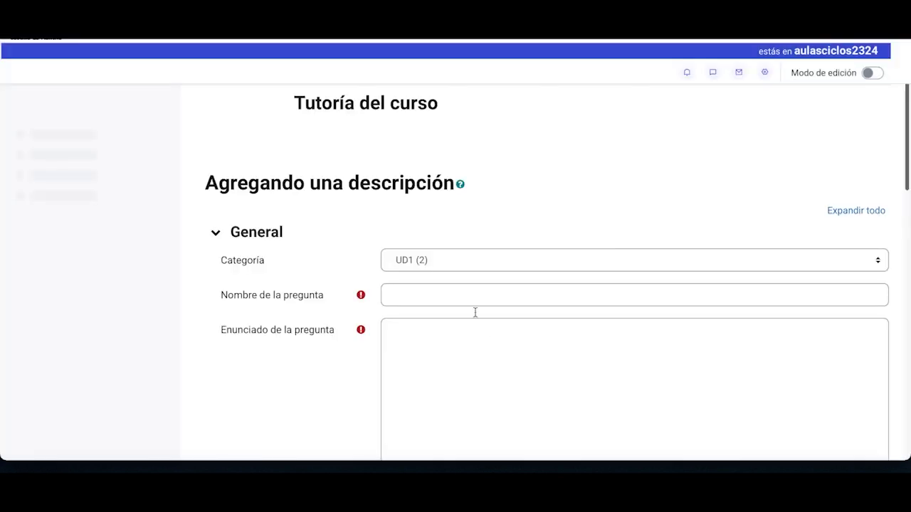
left_click(446, 299)
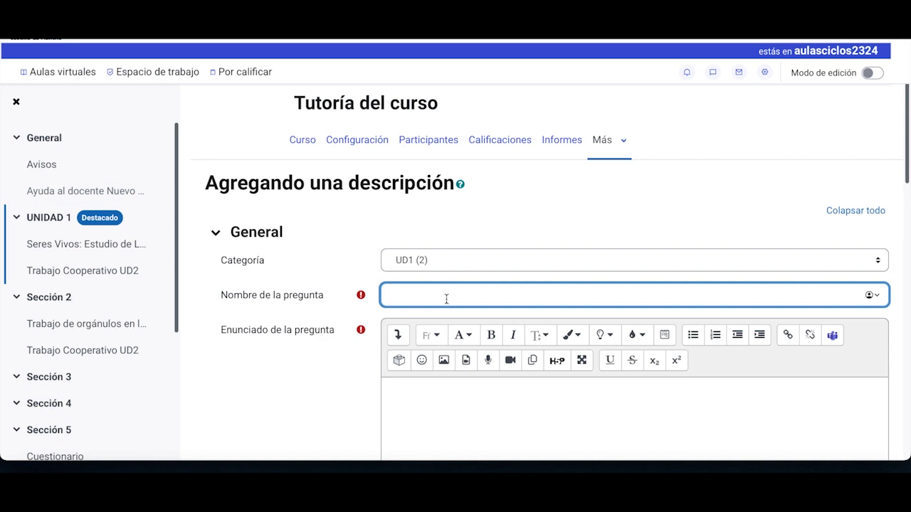
type("Consejo: Lee bien la pregunta antes de responder")
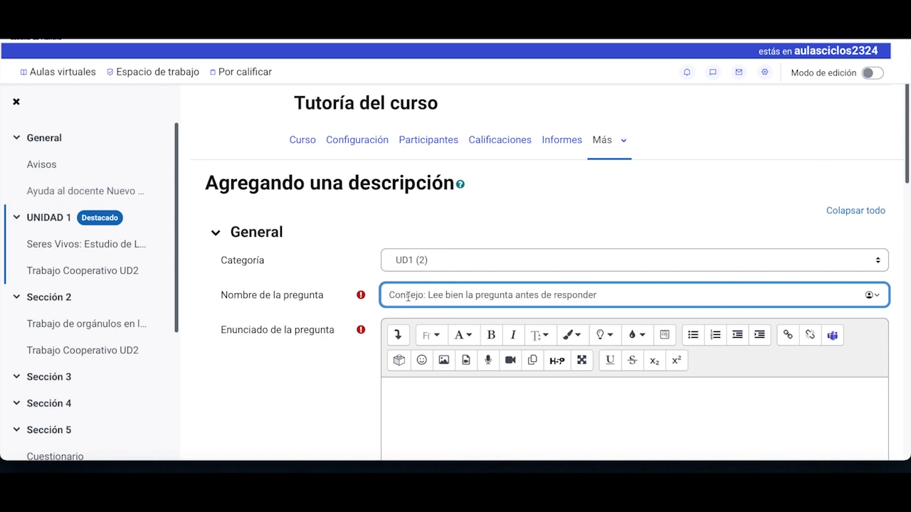
left_click(477, 296)
type("s")
left_click(517, 296)
type("s")
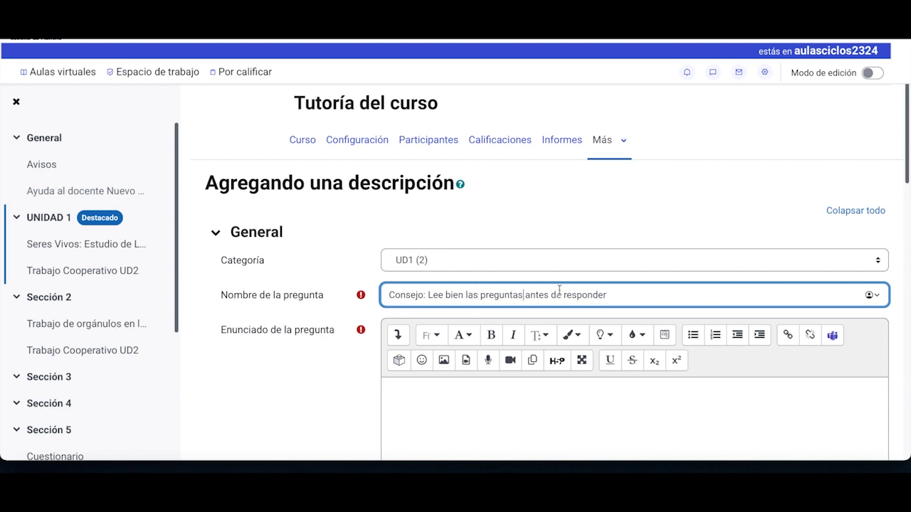
Copy the description's name into its question text, then save the changes and continue editing
left_click_drag(607, 295, 304, 256)
key("ctrl+c")
left_click(439, 405)
key("ctrl+v")
scroll(440, 406, "down", 1)
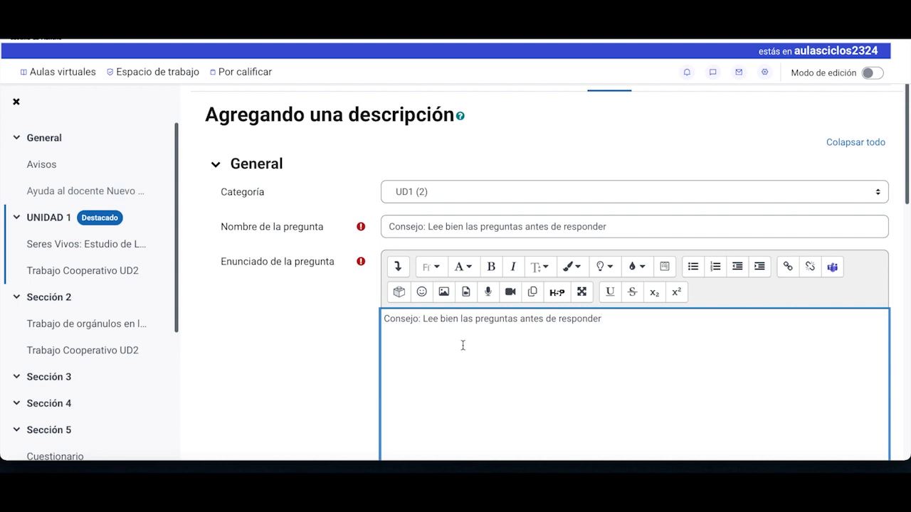
scroll(463, 345, "down", 7)
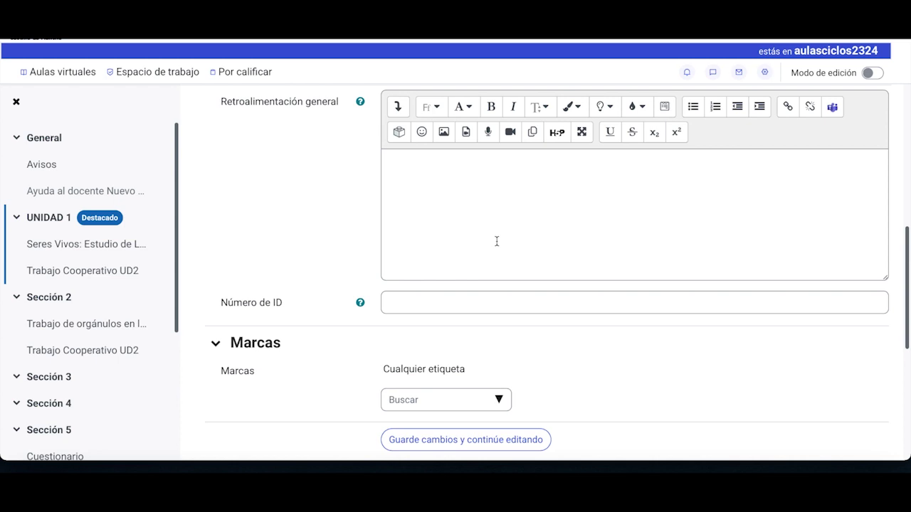
scroll(496, 242, "down", 3)
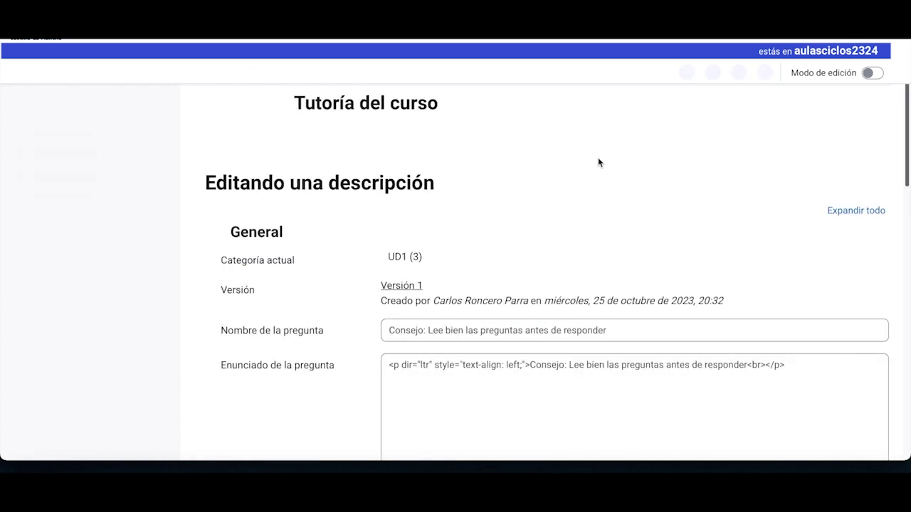
Preview the saved description and reposition the preview window to view its content
scroll(598, 162, "down", 10)
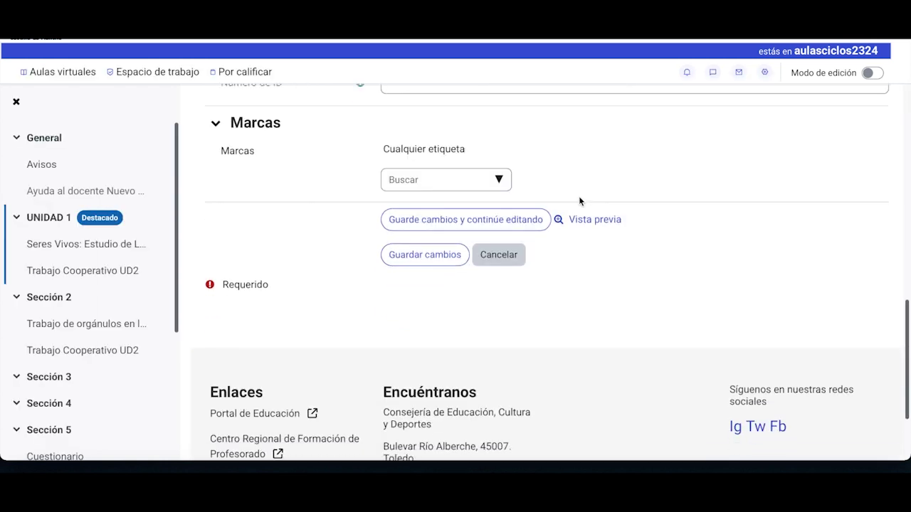
left_click(590, 221)
left_click_drag(149, 39, 407, 80)
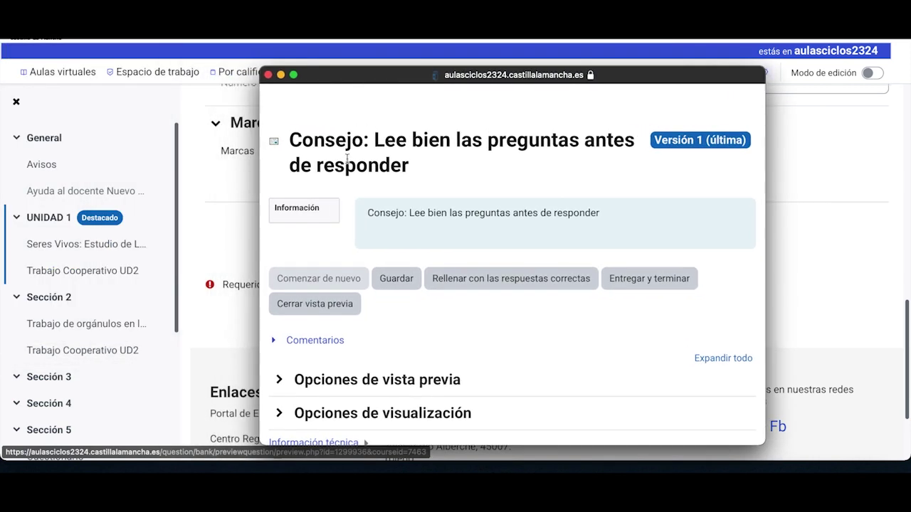